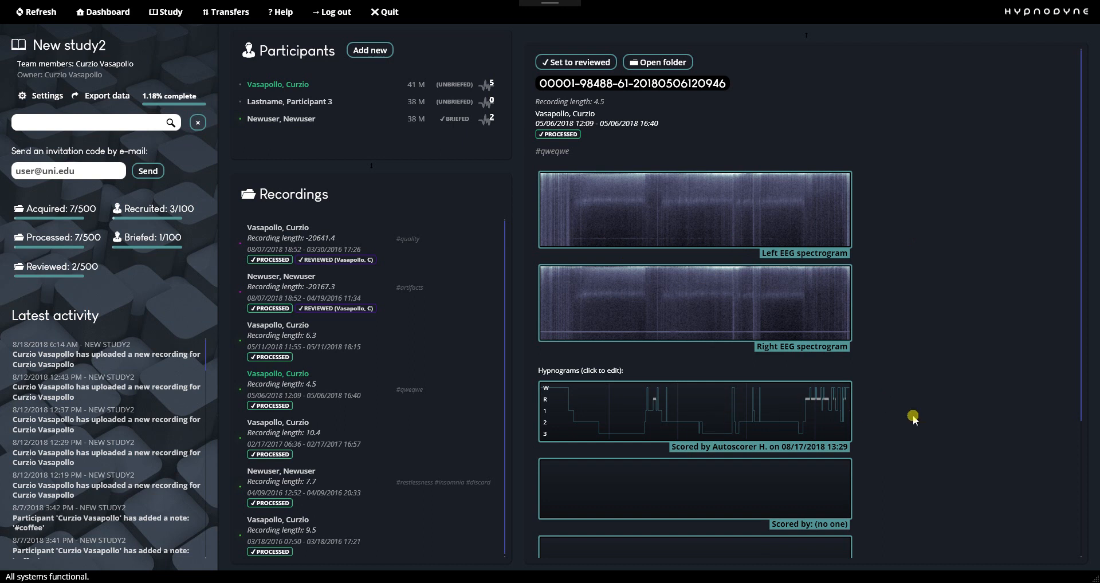
Examine the selected recording's left and right EEG spectrograms, hypnograms and investigator notes.
scroll(917, 412, down, 3)
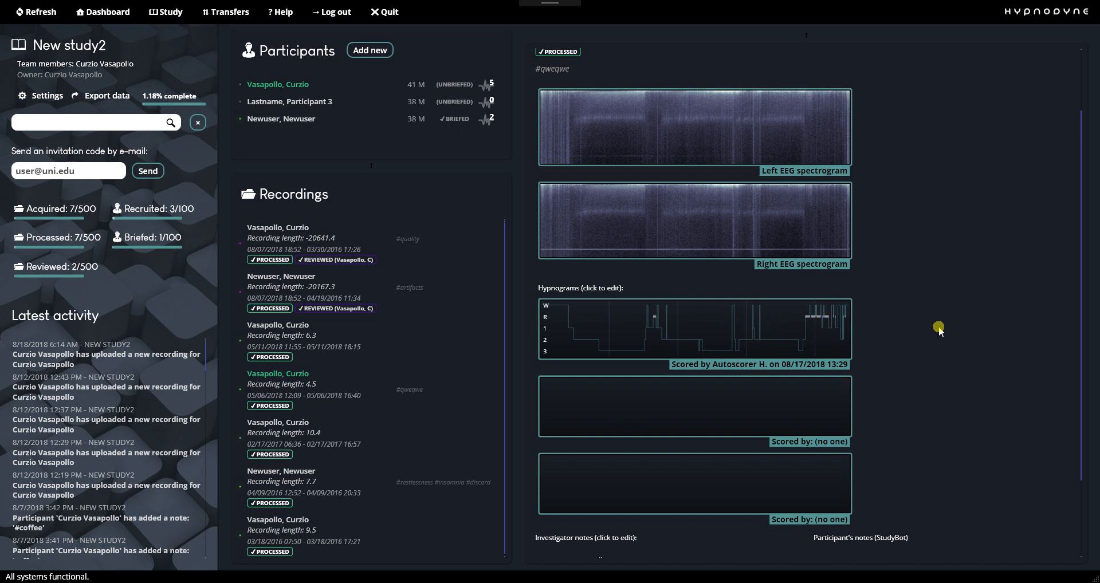
scroll(938, 330, up, 1)
scroll(938, 330, down, 1)
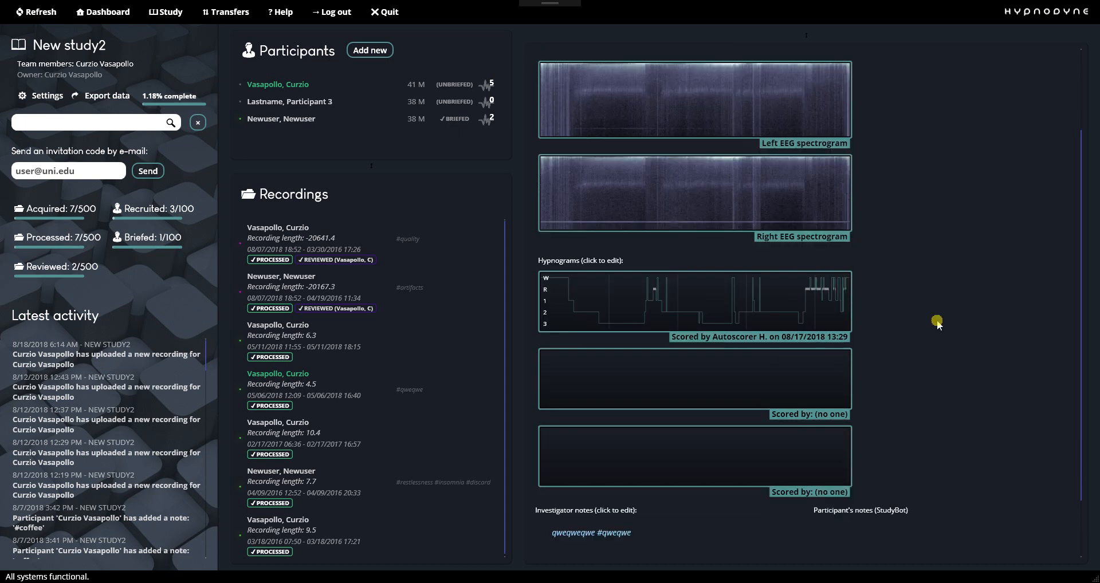
scroll(942, 317, up, 1)
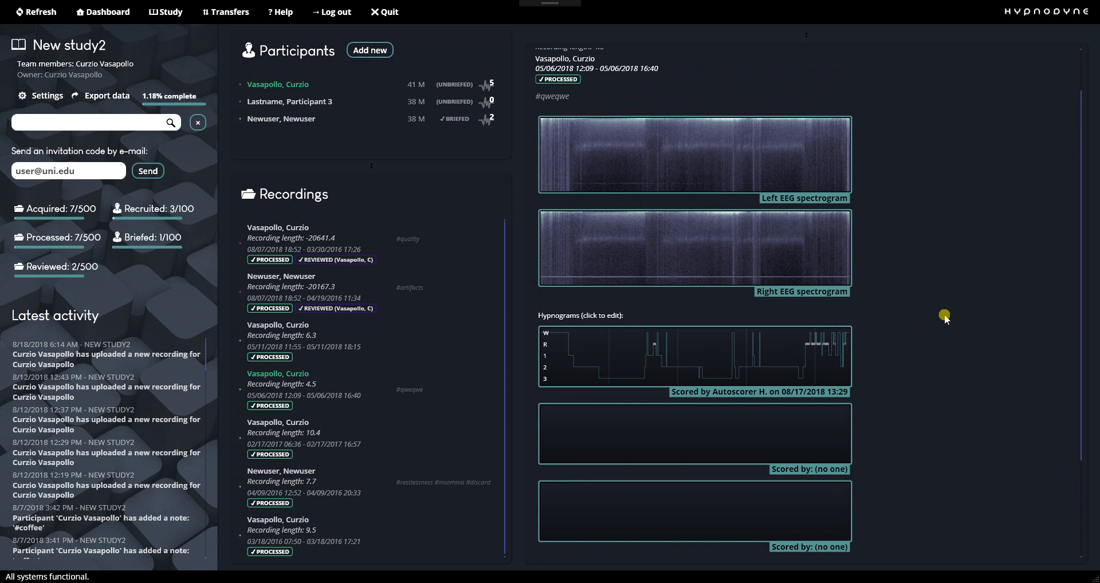
scroll(945, 317, down, 1)
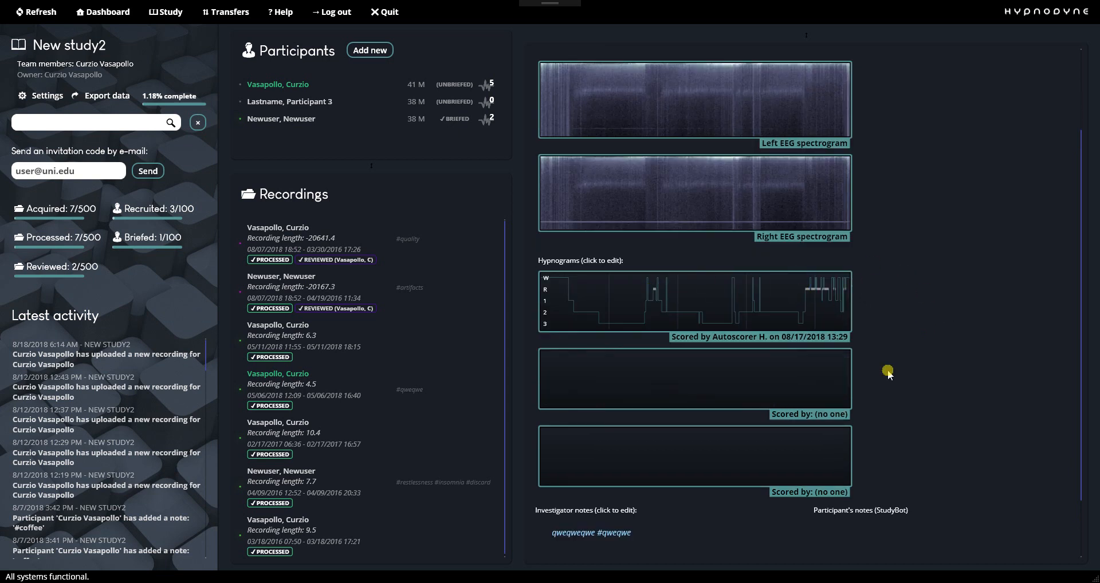
scroll(730, 249, up, 2)
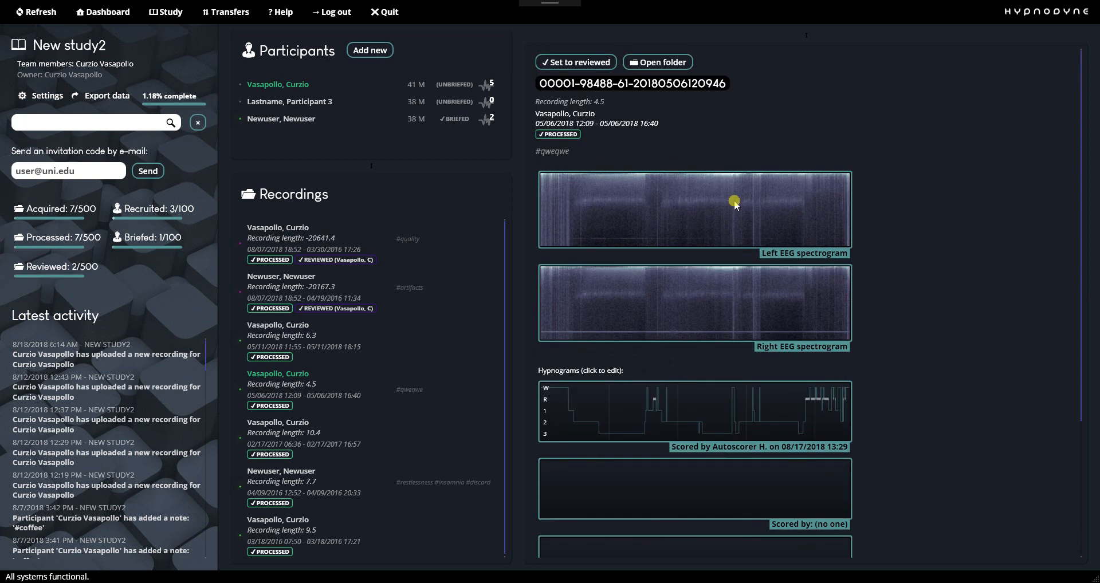
scroll(734, 204, down, 2)
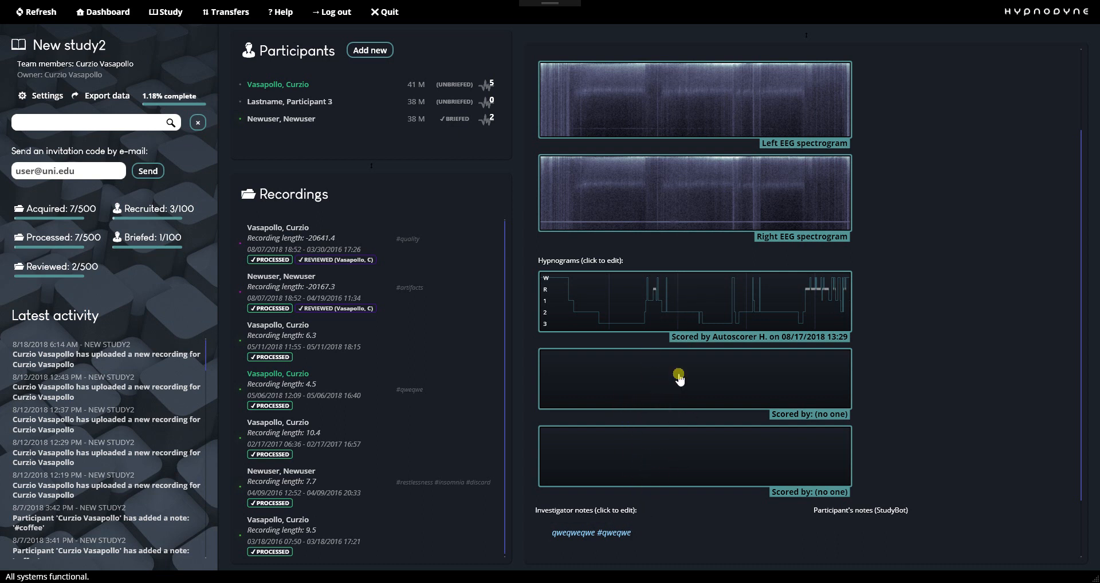
Copy the Autoscorer hypnogram into the first empty hypnogram slot and open the copy for modification in HDScorer.
right_click(672, 305)
click(682, 313)
right_click(663, 377)
click(683, 389)
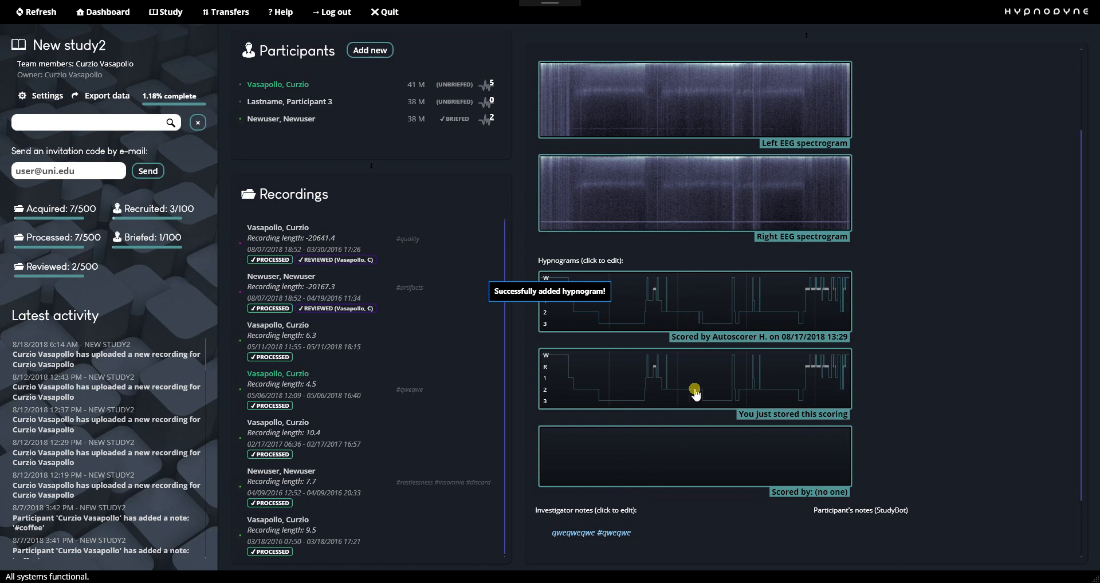
click(684, 395)
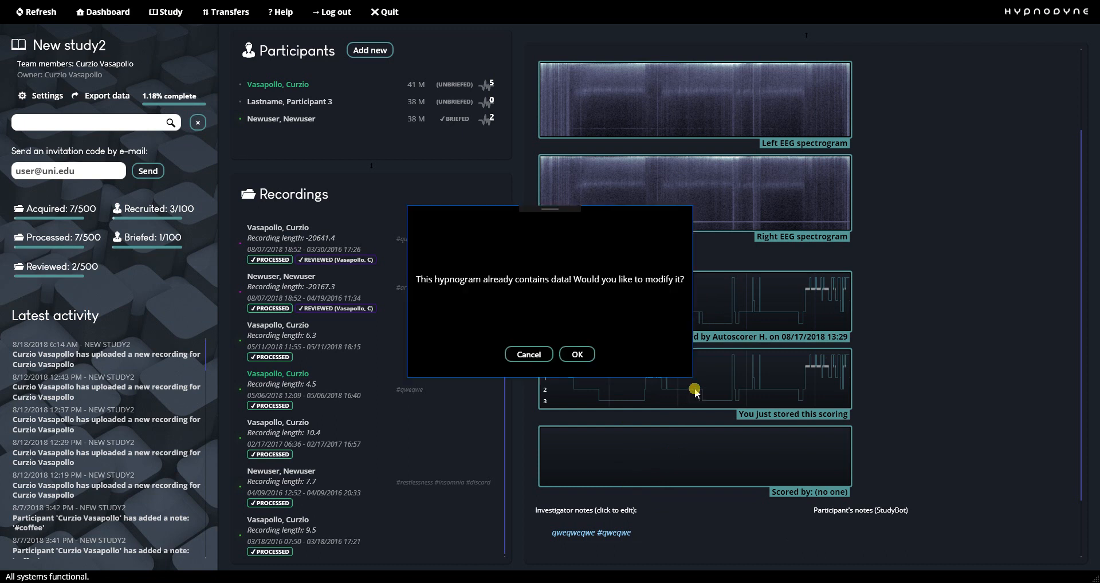
click(589, 356)
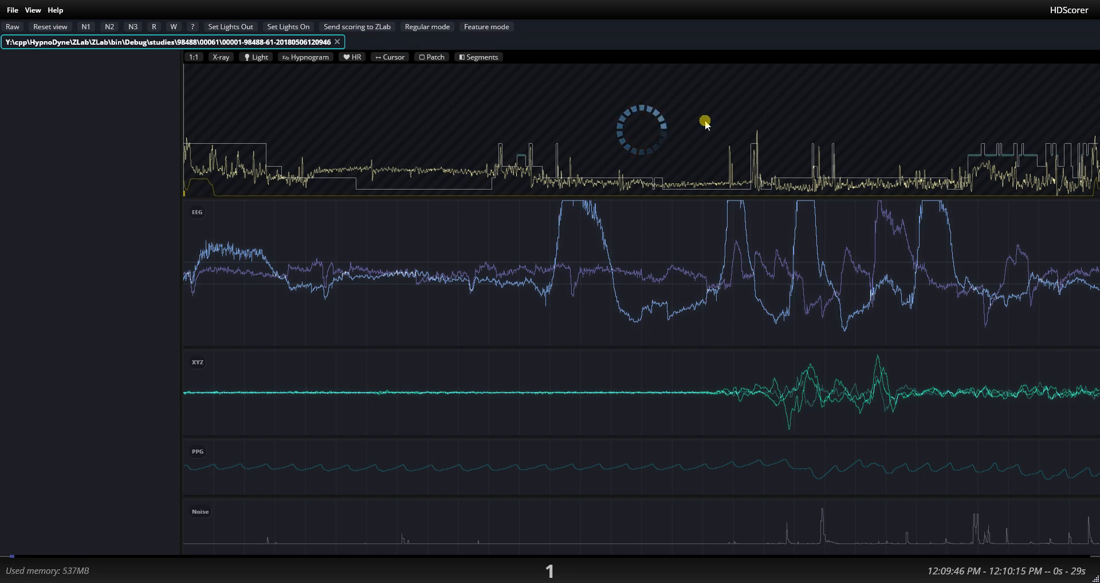
View the spectrogram without the hypnogram overlay and in X-ray mode, and restore the normal spectrogram with the hypnogram shown.
click(306, 60)
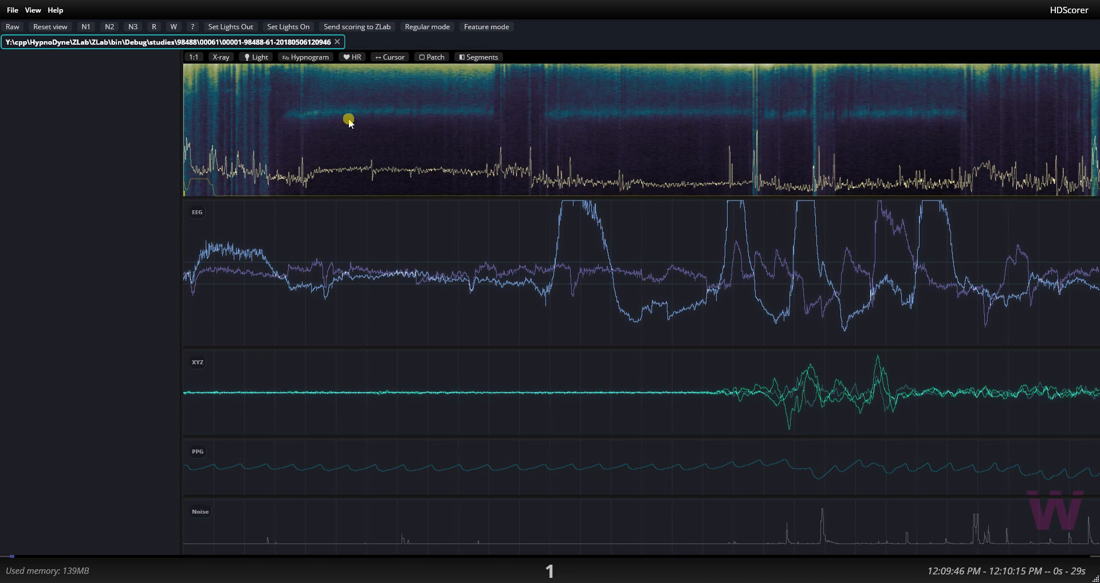
click(221, 60)
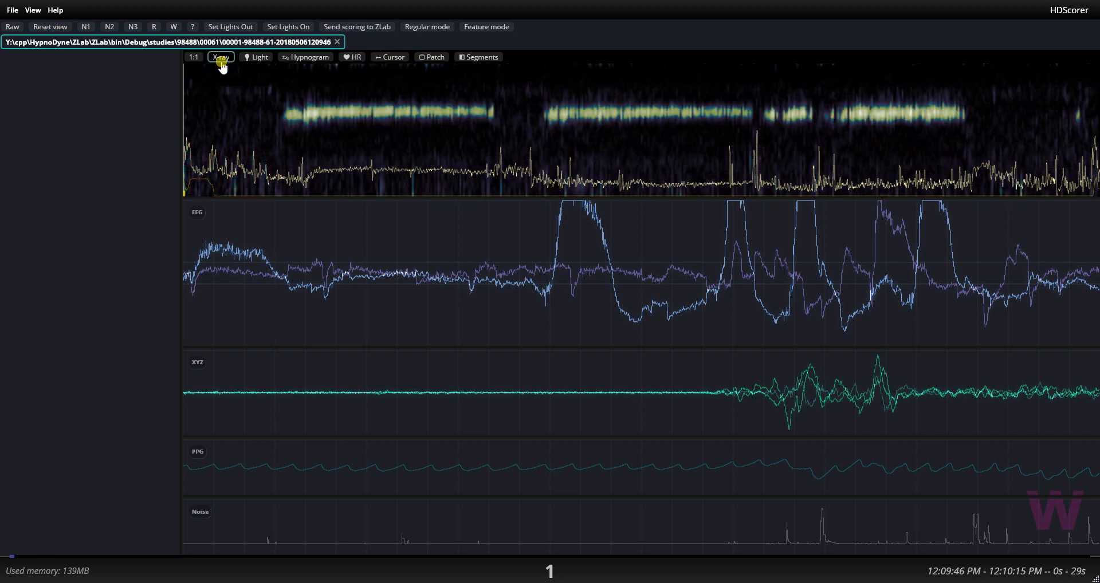
click(221, 61)
click(222, 59)
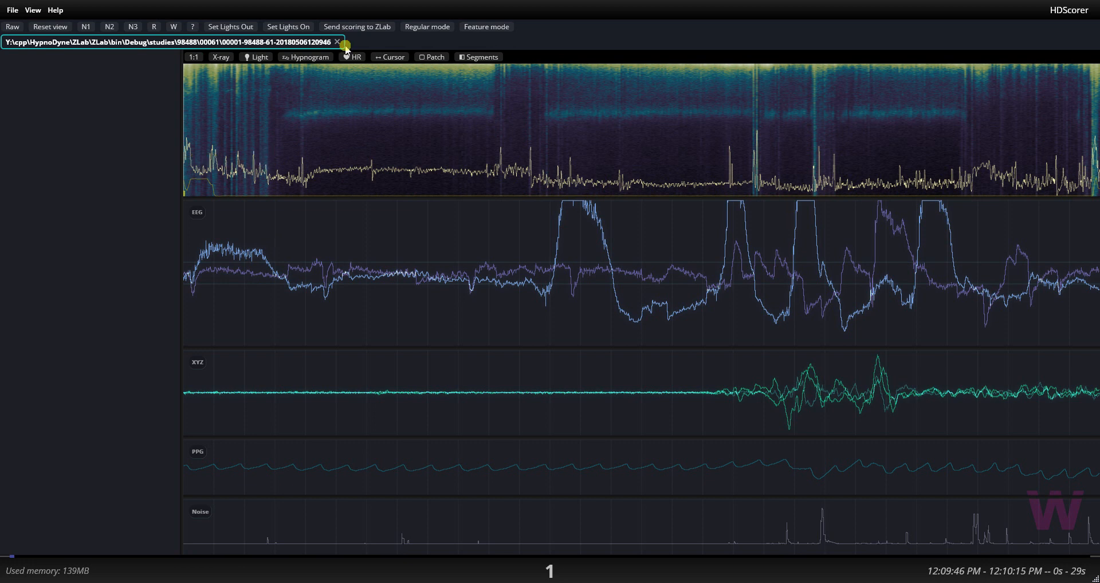
click(305, 59)
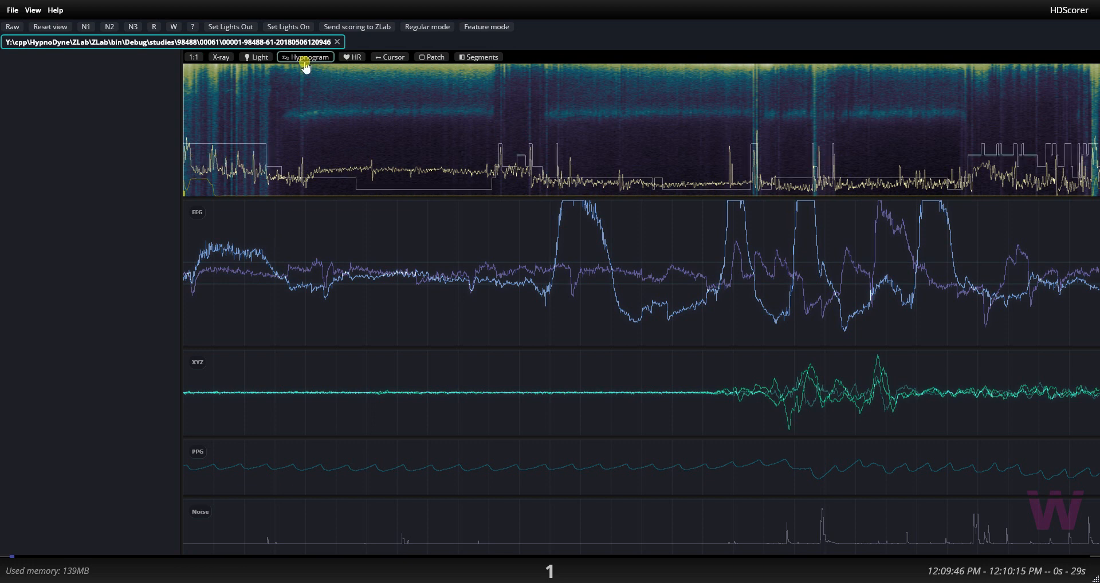
Go to the end of the initial wake period and review the signals epoch by epoch from epoch 49 to epoch 66.
click(269, 137)
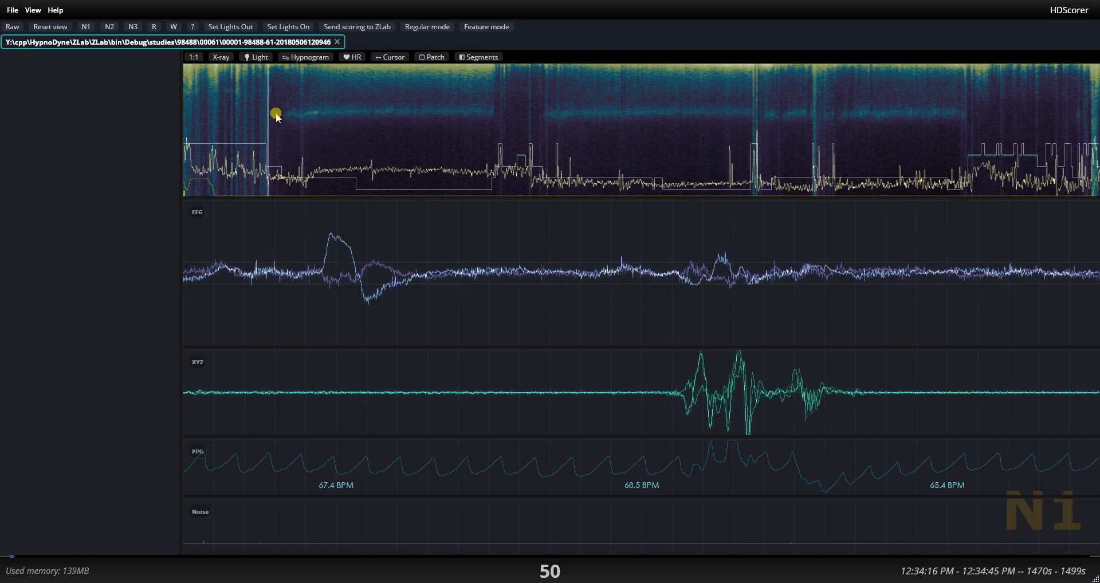
key(Left)
key(Left)
key(Left)
key(Left)
key(Right)
key(Right)
key(Right)
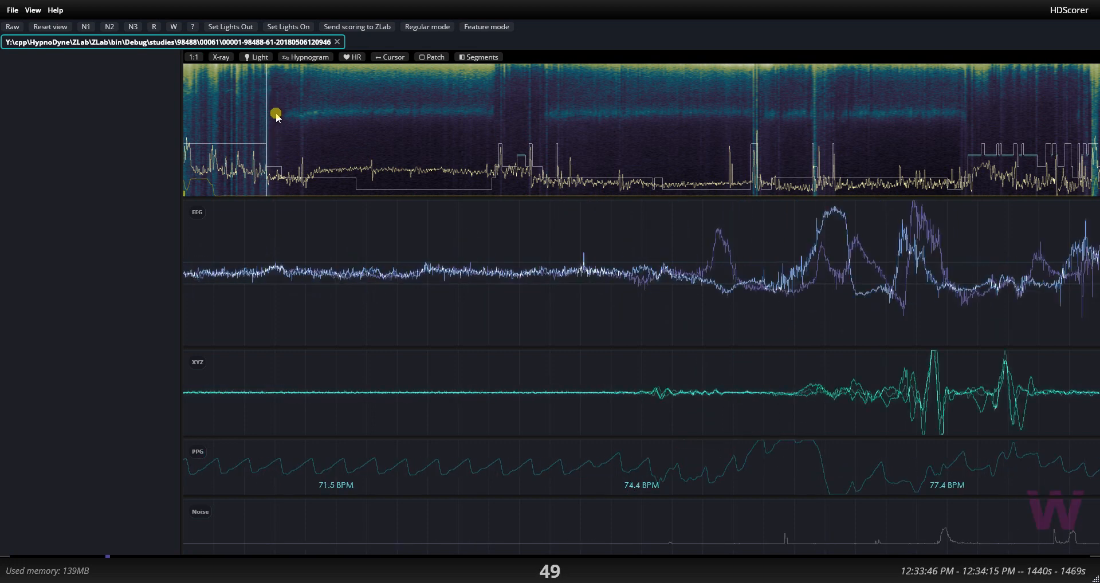
key(Right)
key(Right)
key(Right)
key(Right)
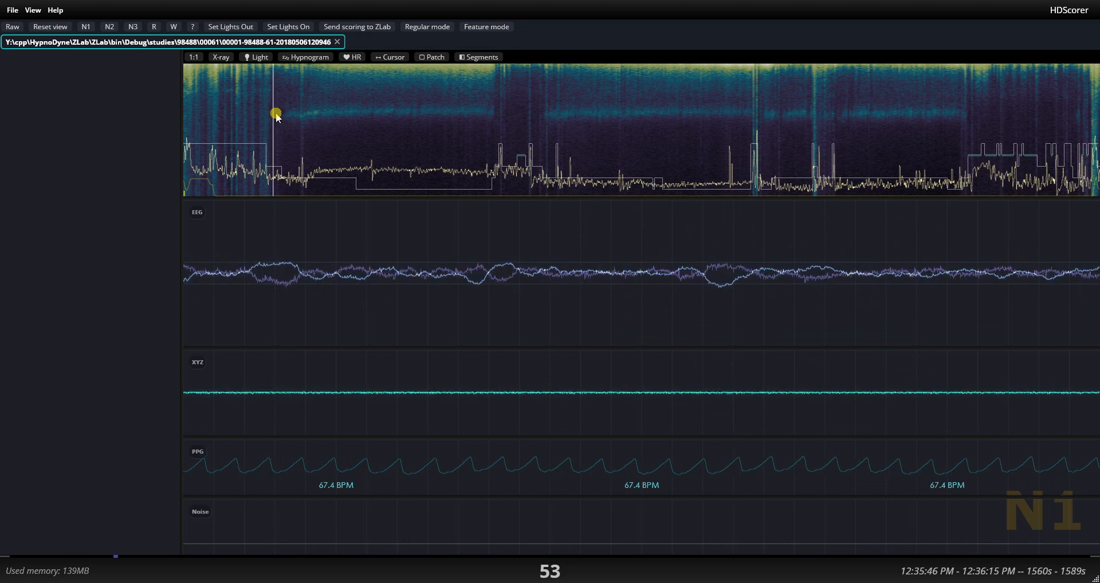
key(Right)
key(Right)
key(Right)
key(Right)
key(Right)
key(Right)
key(Right)
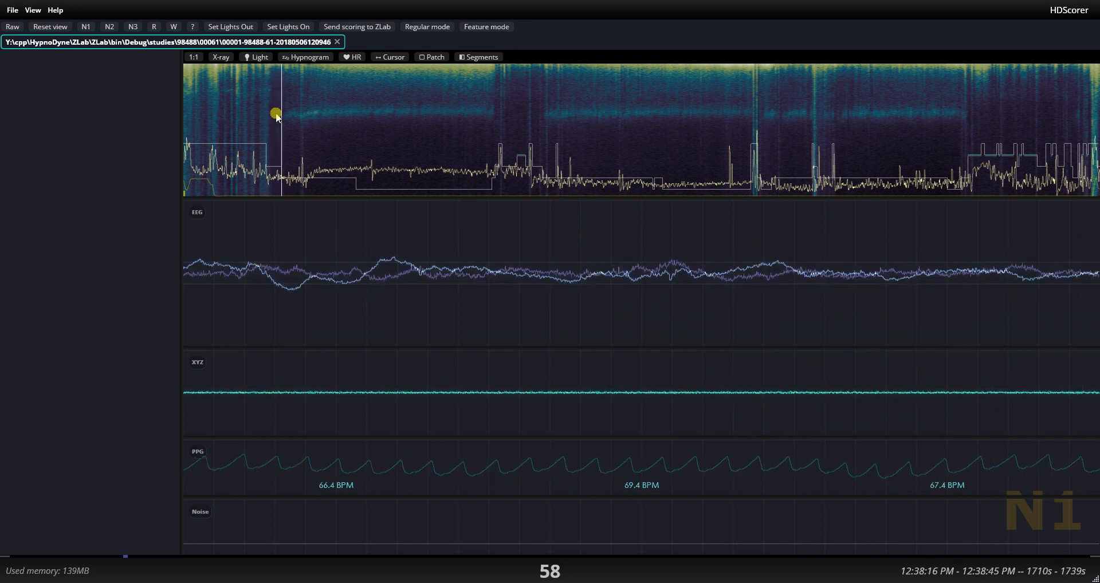
key(Right)
key(Right)
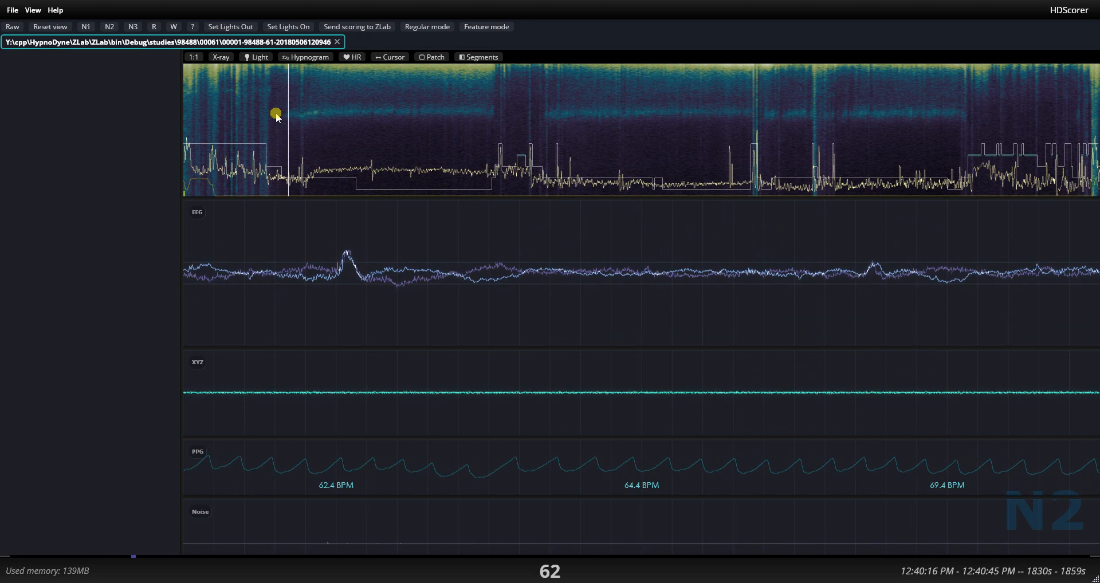
key(Right)
key(Right)
key(Right)
key(Right)
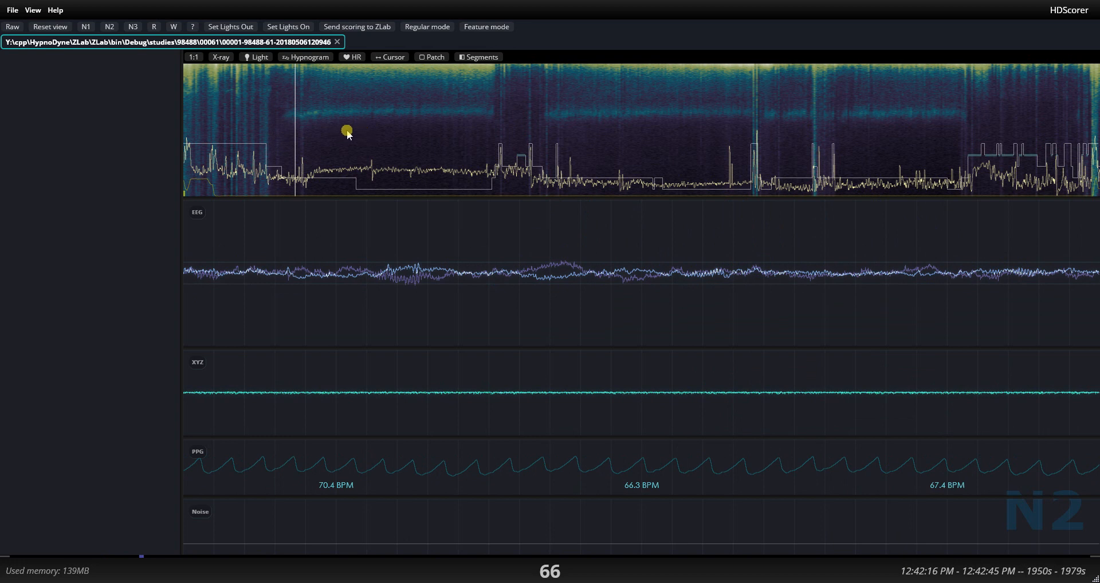
Review the signals around the first N2 to N3 transition, from epoch 90 through 97 and on to epoch 113.
drag(321, 133, 345, 138)
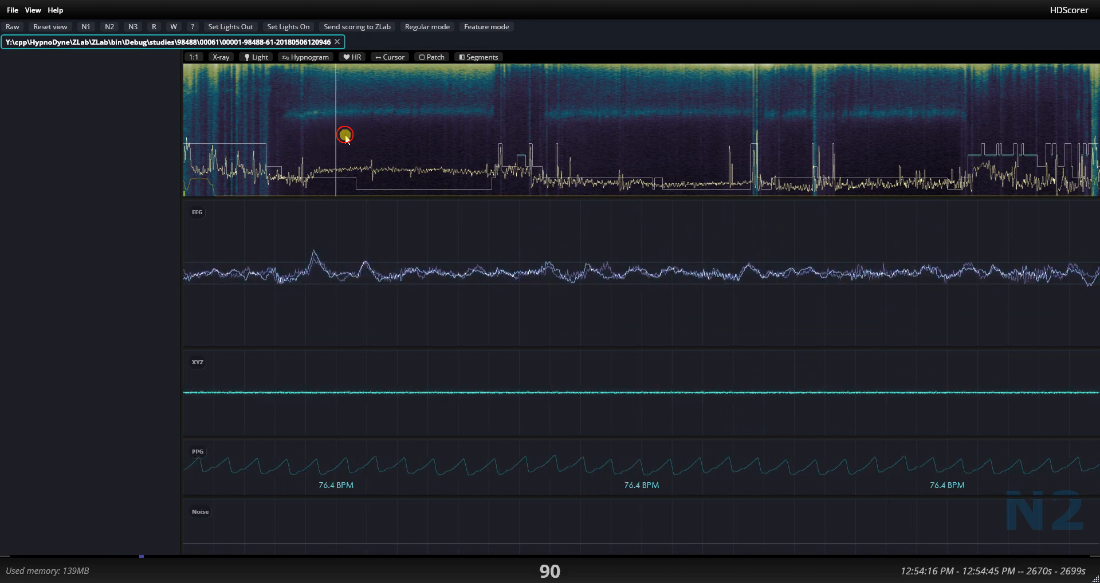
key(Right)
key(Right)
key(Right)
key(Right)
key(Right)
key(Right)
key(Right)
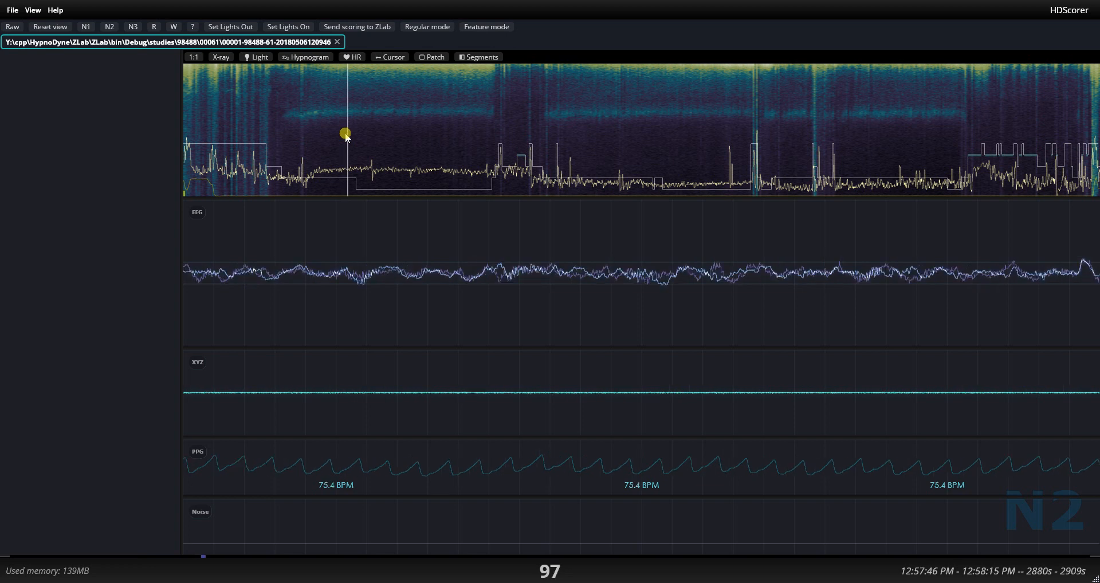
key(Right)
key(Right)
key(Right)
key(Right)
key(Right)
key(Right)
key(Right)
key(Right)
key(Right)
key(Right)
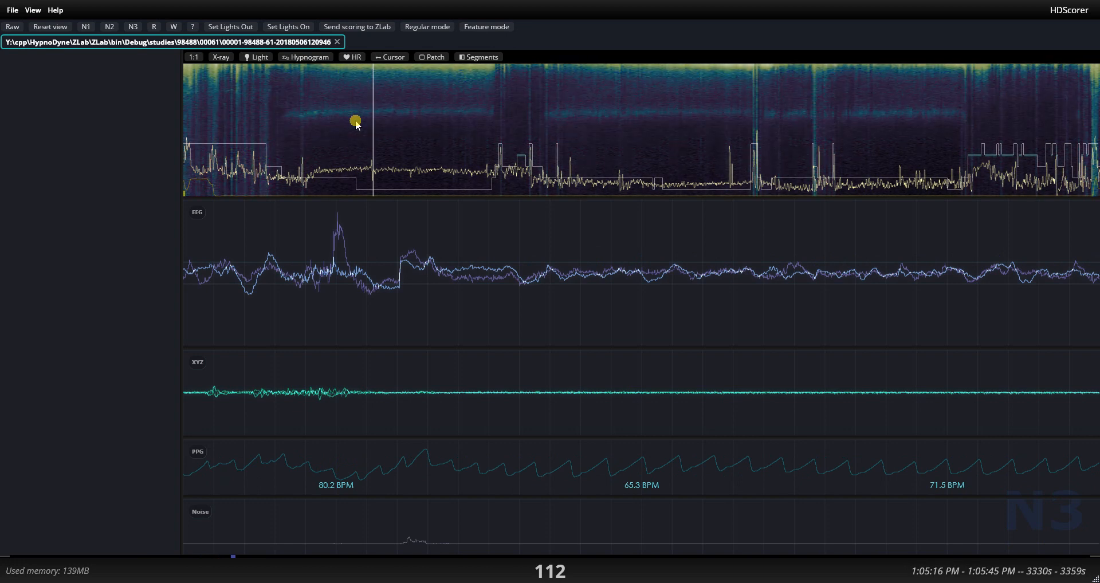
drag(347, 120, 375, 134)
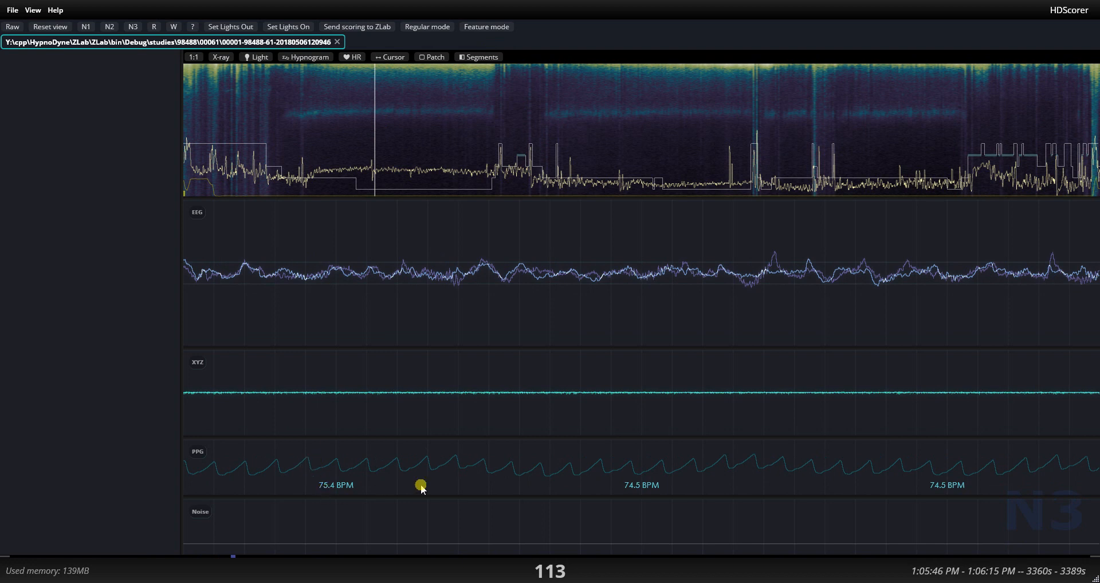
Enlarge the PPG trace's amplitude at epoch 113 and inspect epochs 276, 299 and 472.
scroll(849, 489, up, 2)
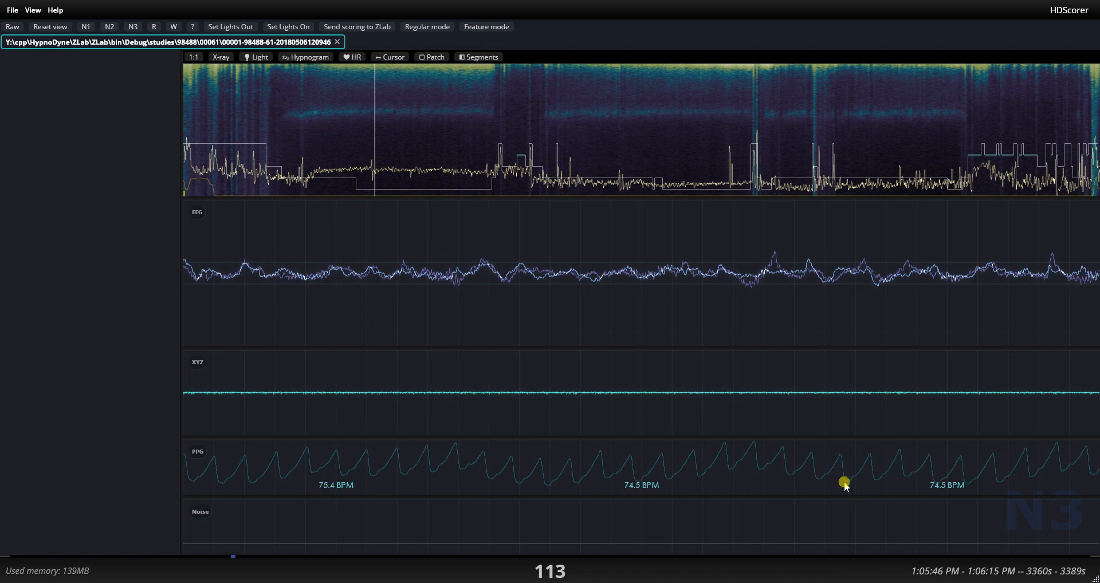
click(650, 135)
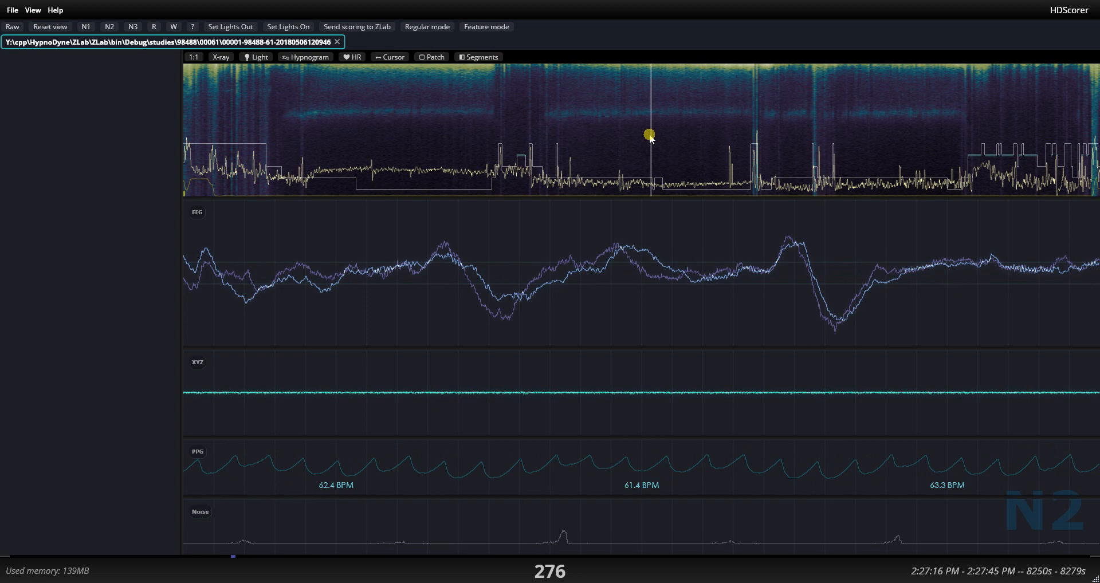
click(690, 138)
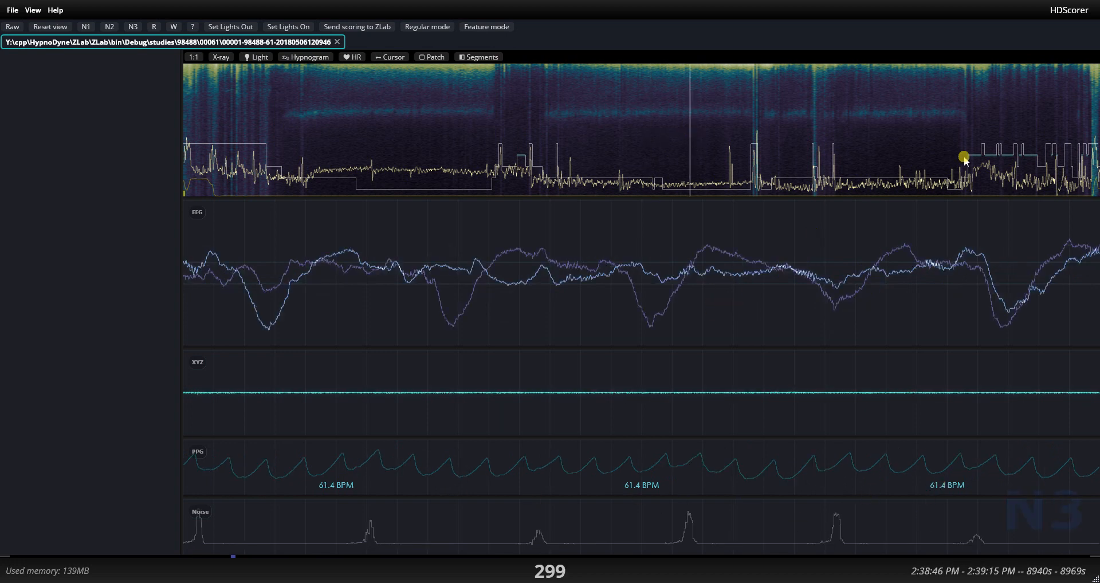
click(984, 125)
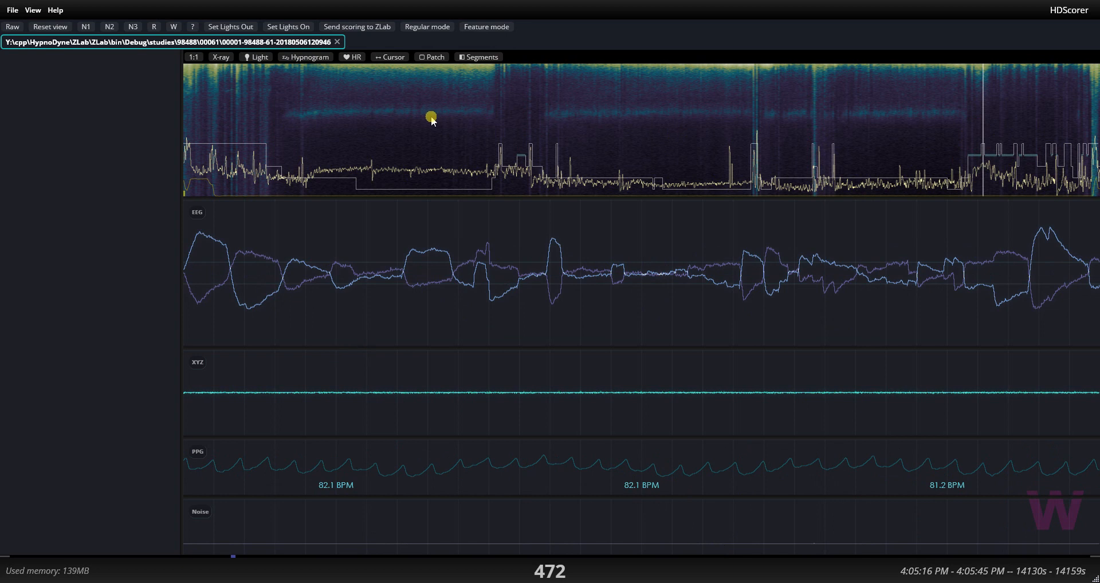
Switch to Feature mode and collapse the EEG and XYZ plots to make room for the feature charts.
click(490, 27)
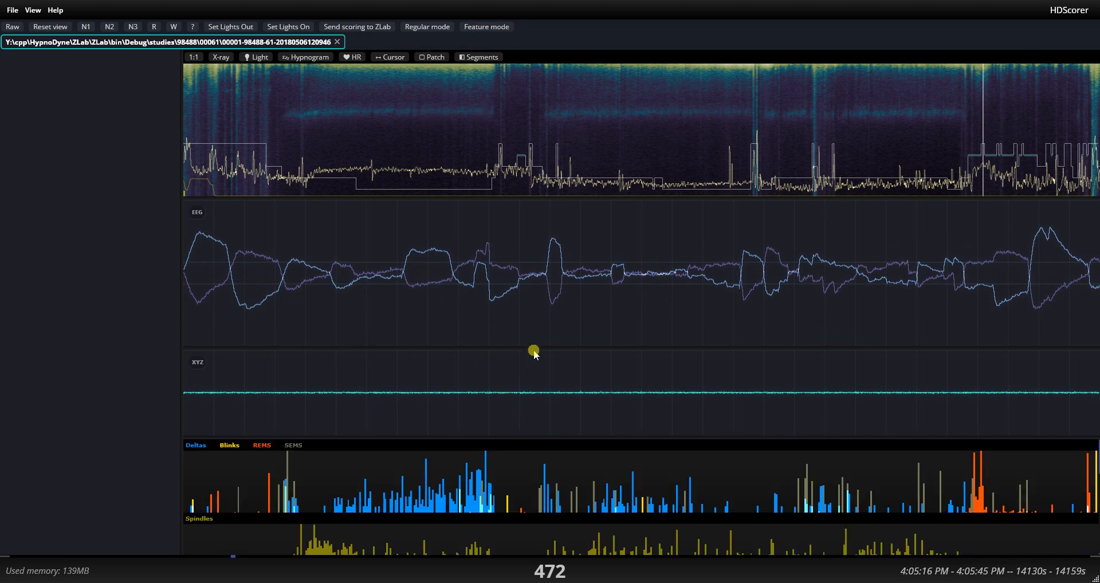
drag(538, 349, 579, 191)
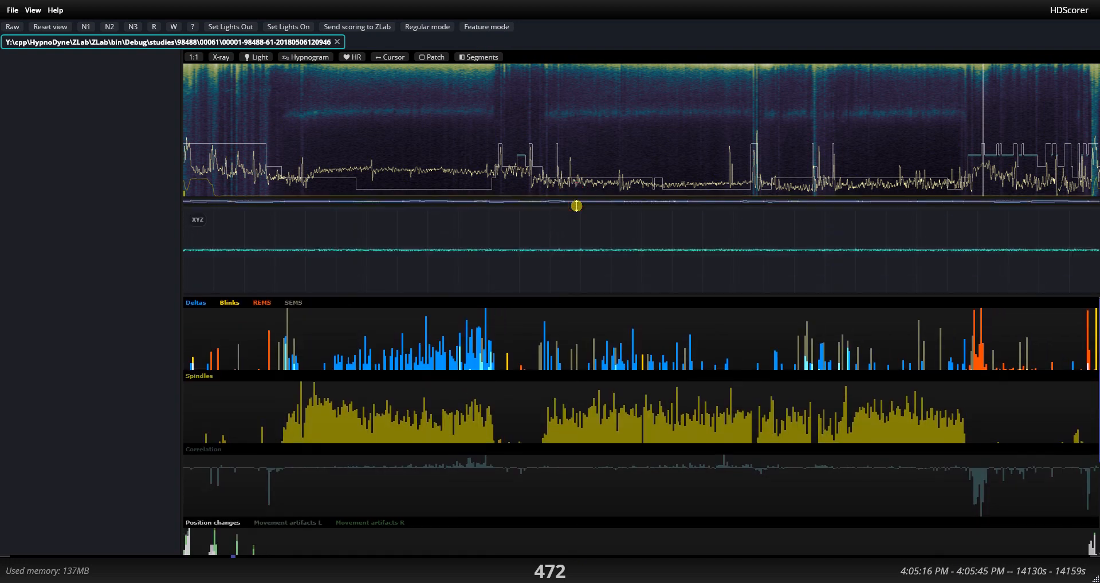
double_click(531, 291)
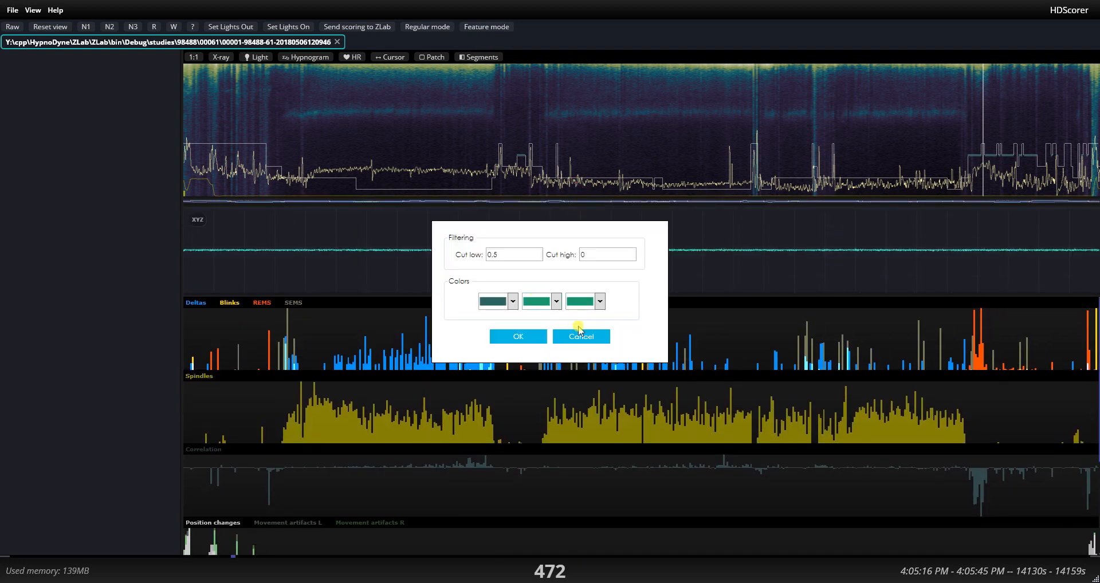
click(580, 336)
drag(538, 296, 550, 198)
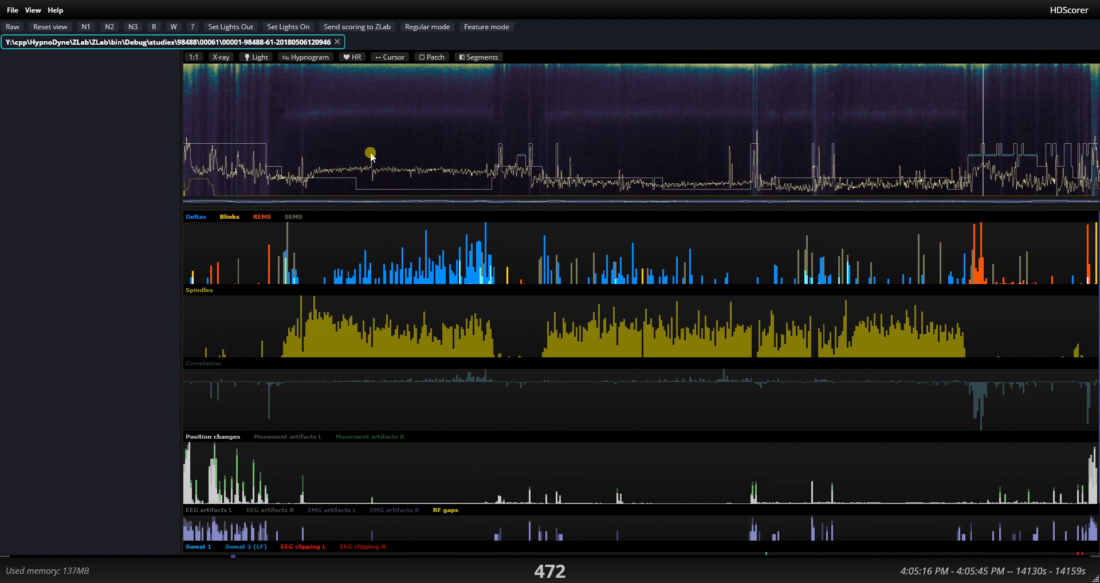
View the spectrogram and feature charts at 1:1 scale and return them to full width.
click(193, 57)
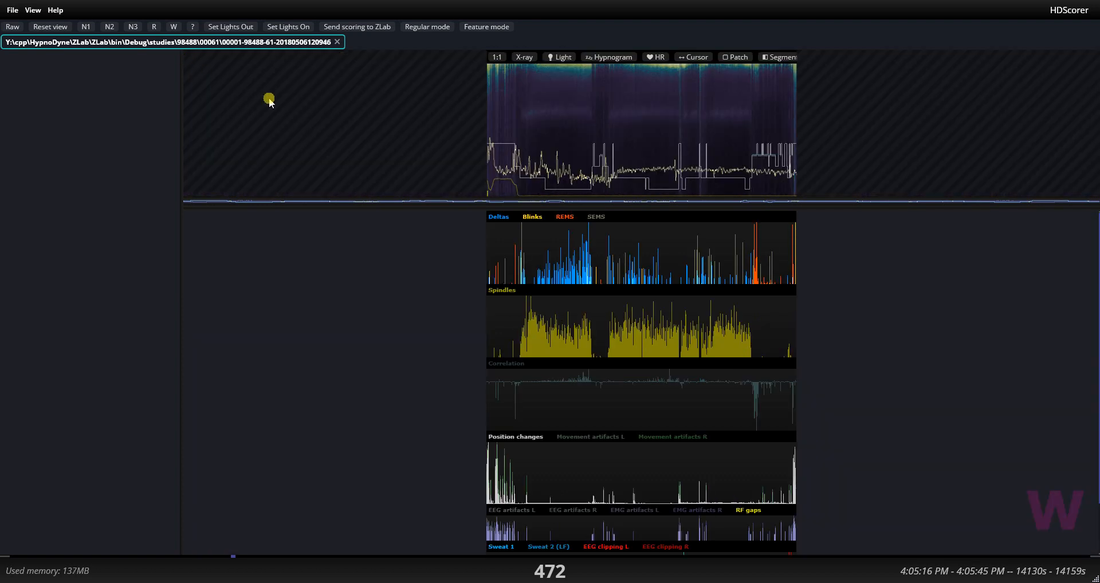
click(494, 57)
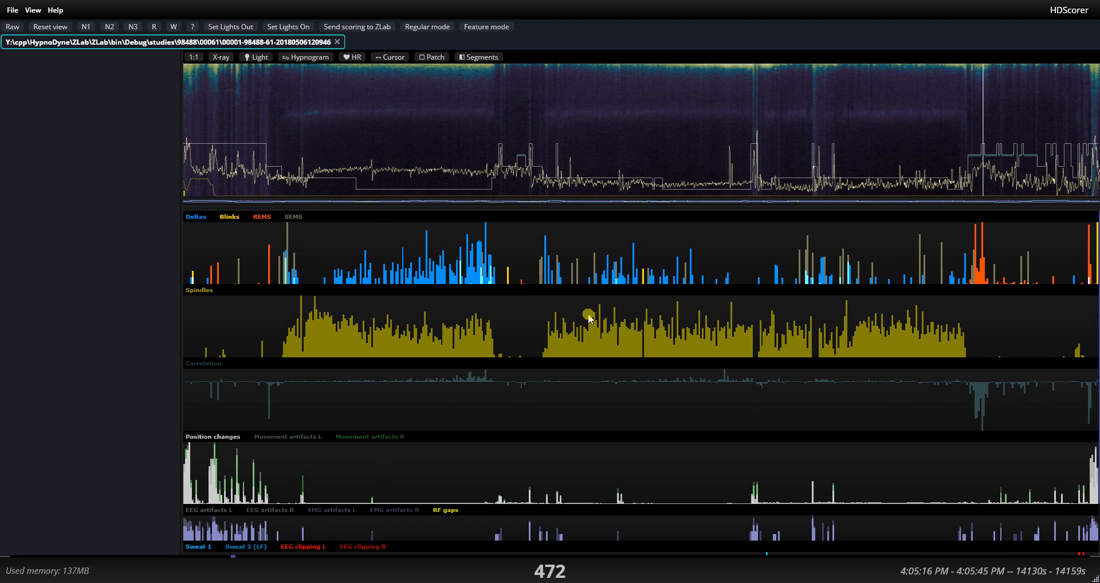
Examine the feature charts down to the sweat and EEG clipping data and inspect epoch 486.
scroll(591, 317, down, 1)
scroll(590, 317, down, 1)
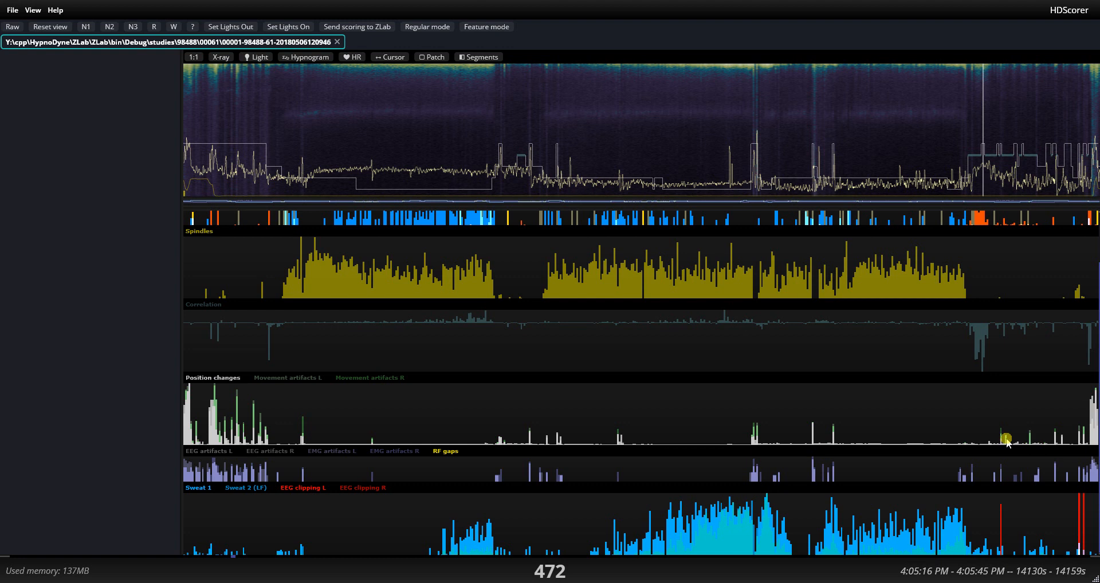
click(1007, 139)
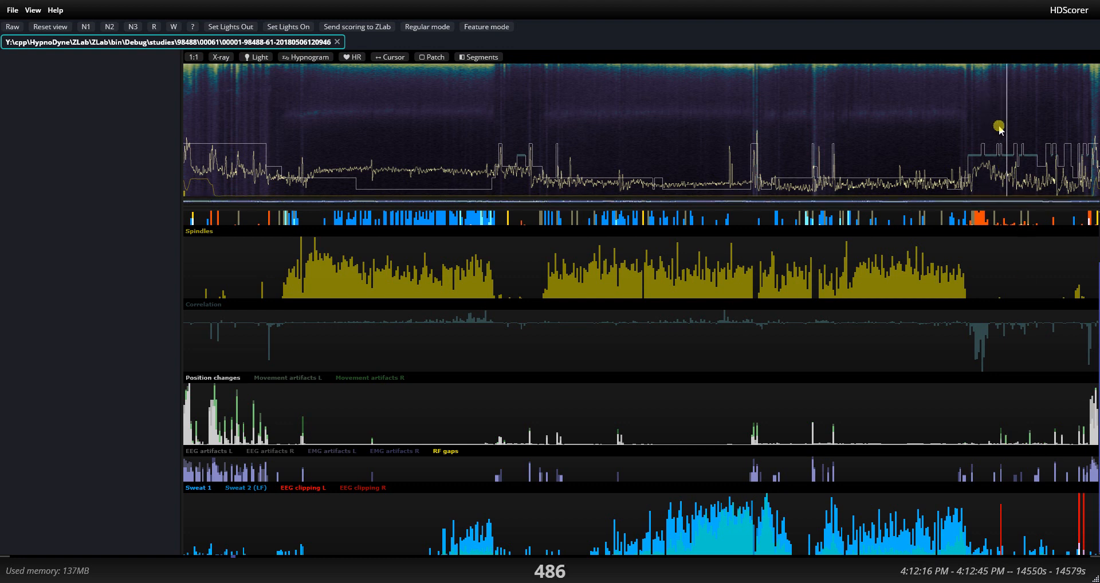
Restore the EEG and XYZ plots for epoch 485 above the feature charts, keeping the sweat and EEG clipping data in view.
key(Left)
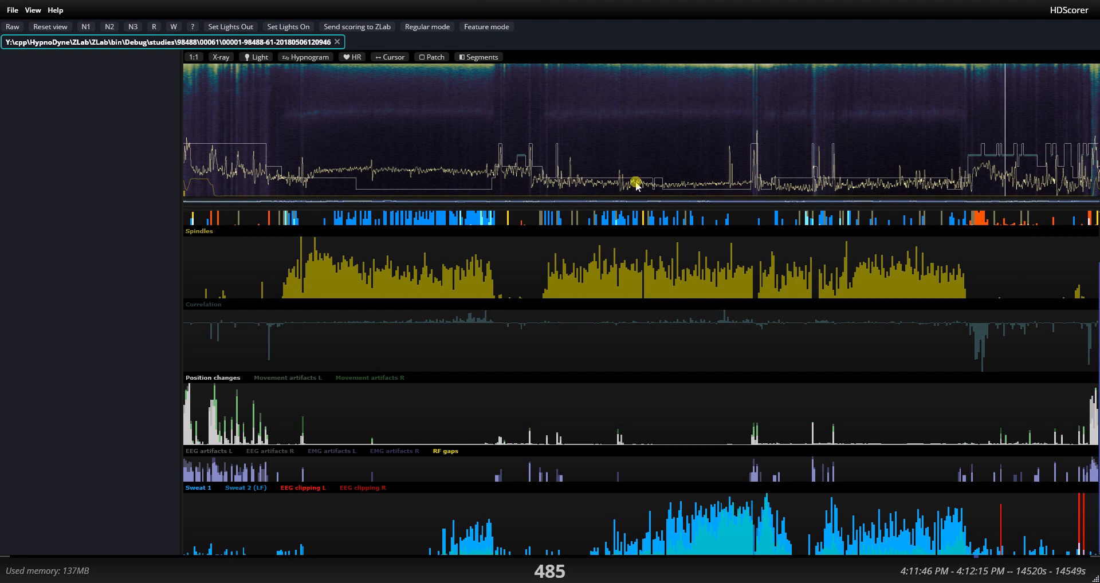
drag(603, 201, 649, 338)
scroll(636, 431, down, 2)
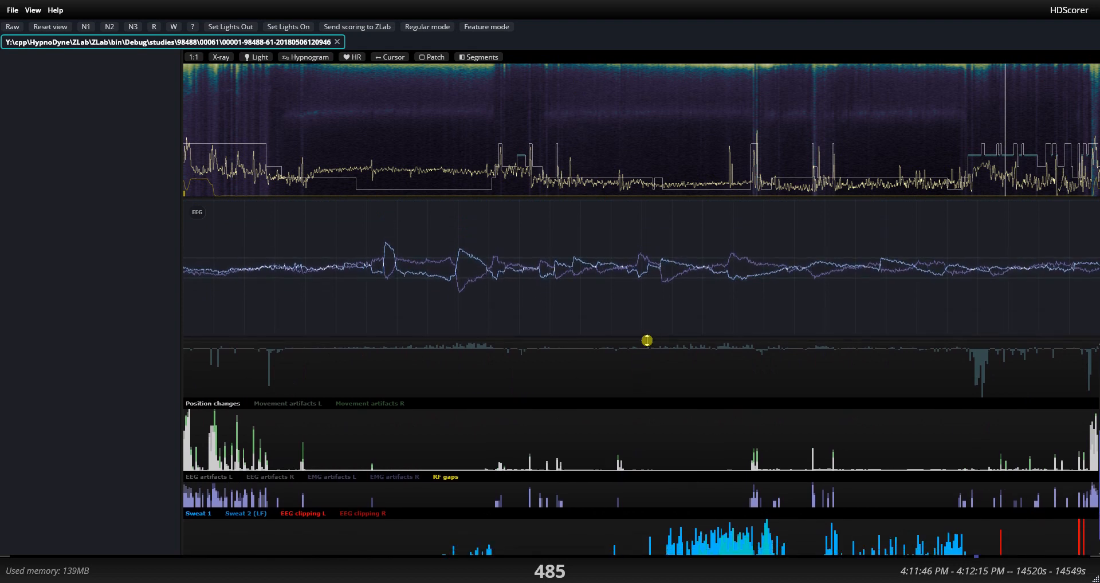
drag(648, 345, 644, 398)
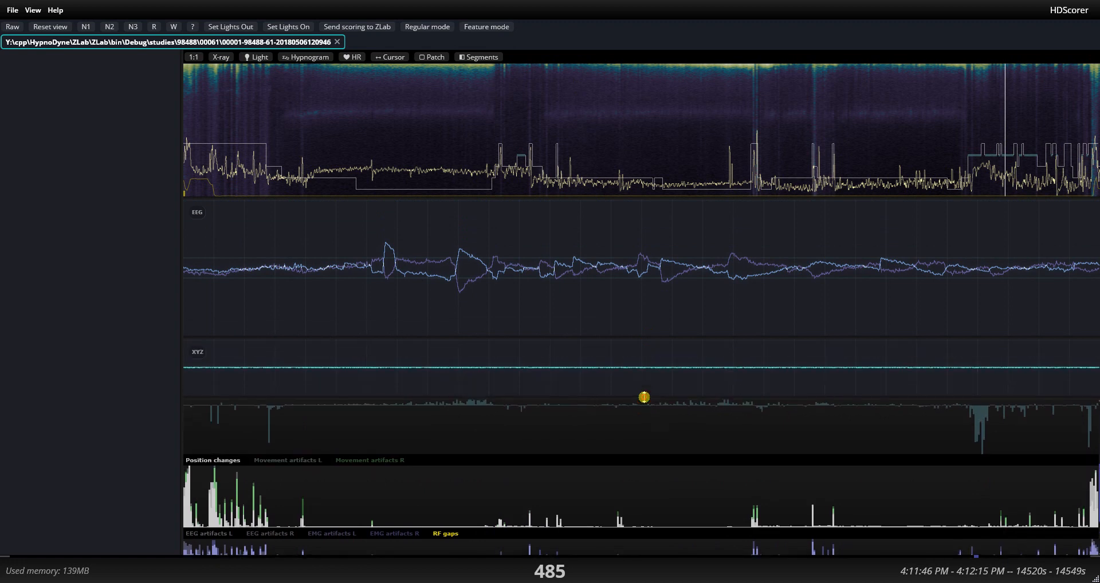
scroll(731, 448, down, 1)
scroll(731, 448, down, 2)
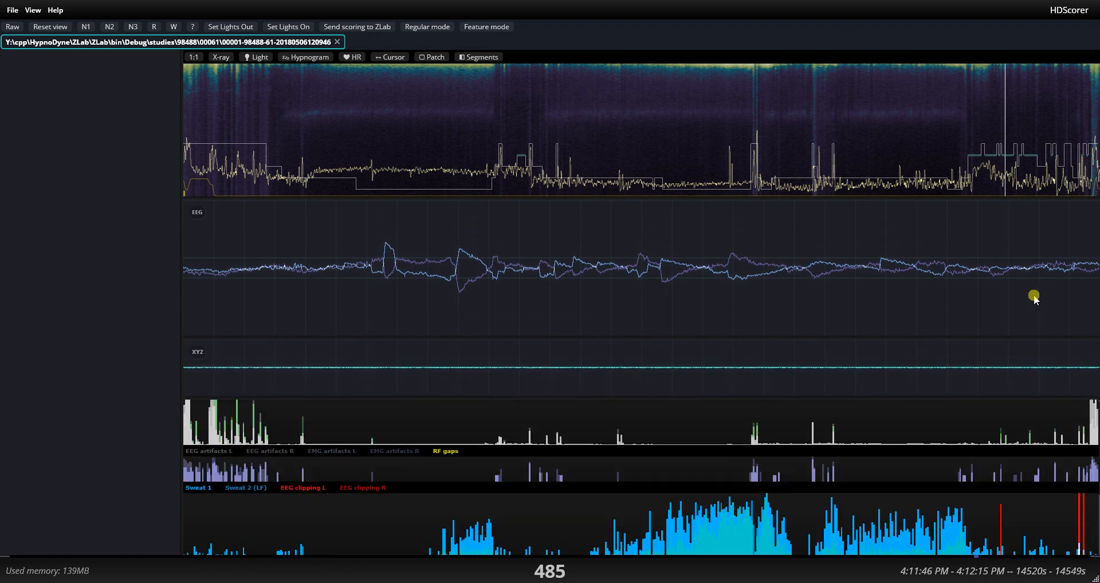
Show epoch 337's raw signals in a shorter EEG plot with the XYZ trace scaled down.
click(756, 123)
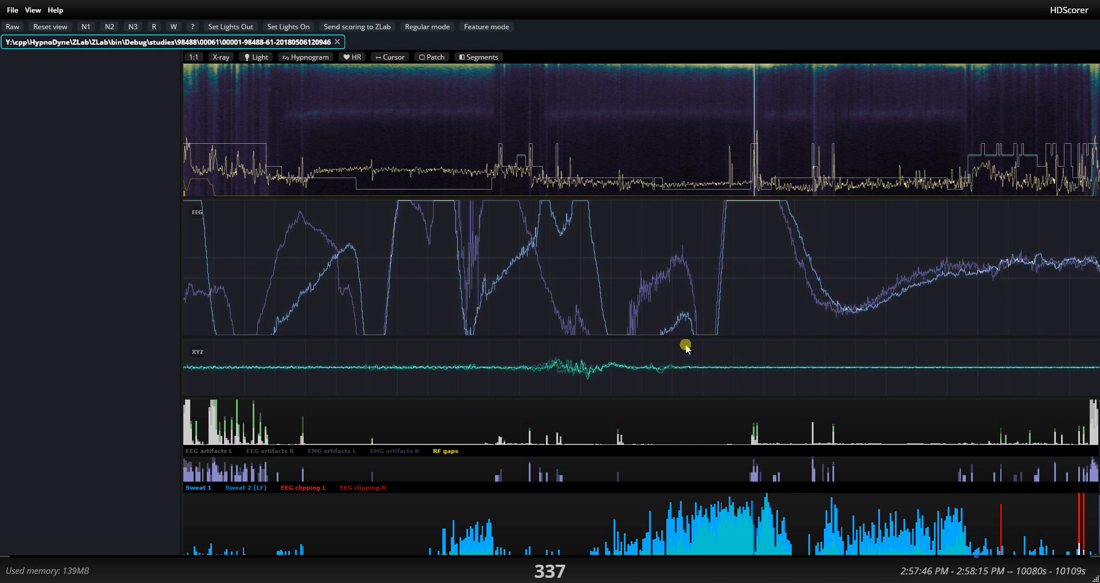
drag(707, 277, 700, 281)
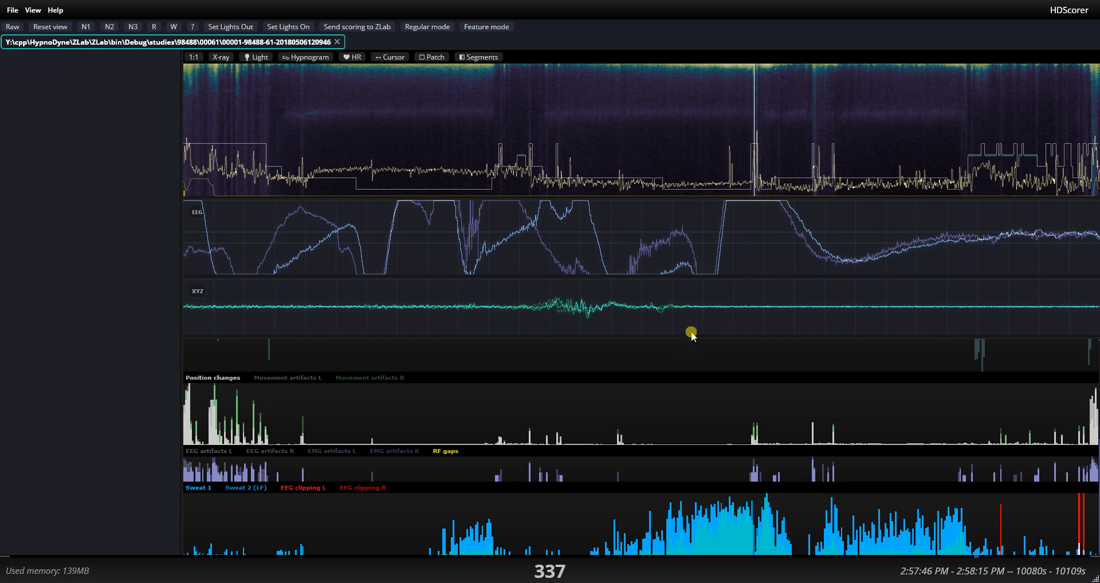
key(space)
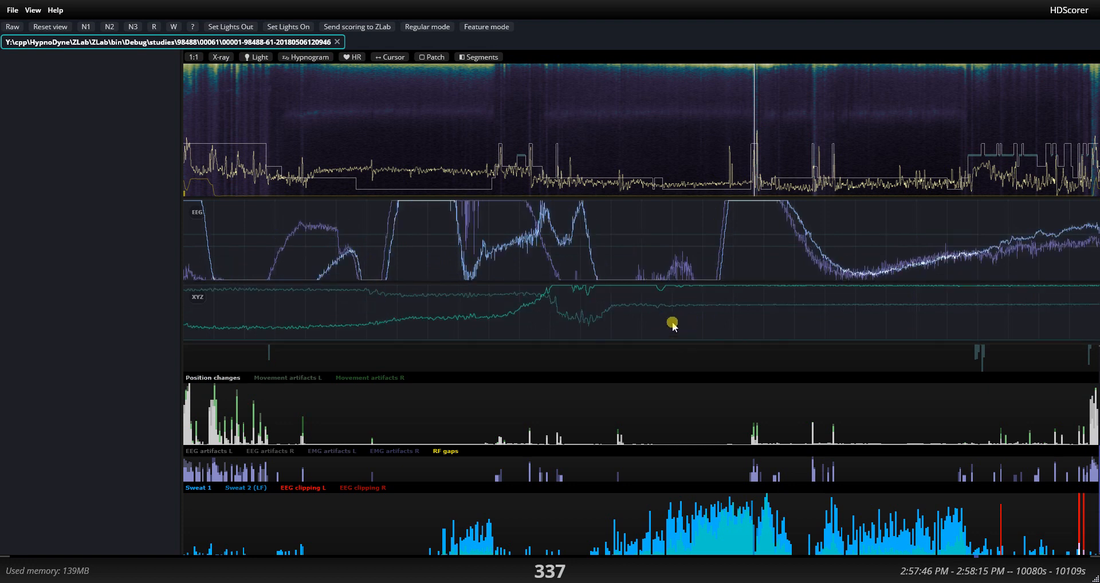
scroll(673, 325, down, 3)
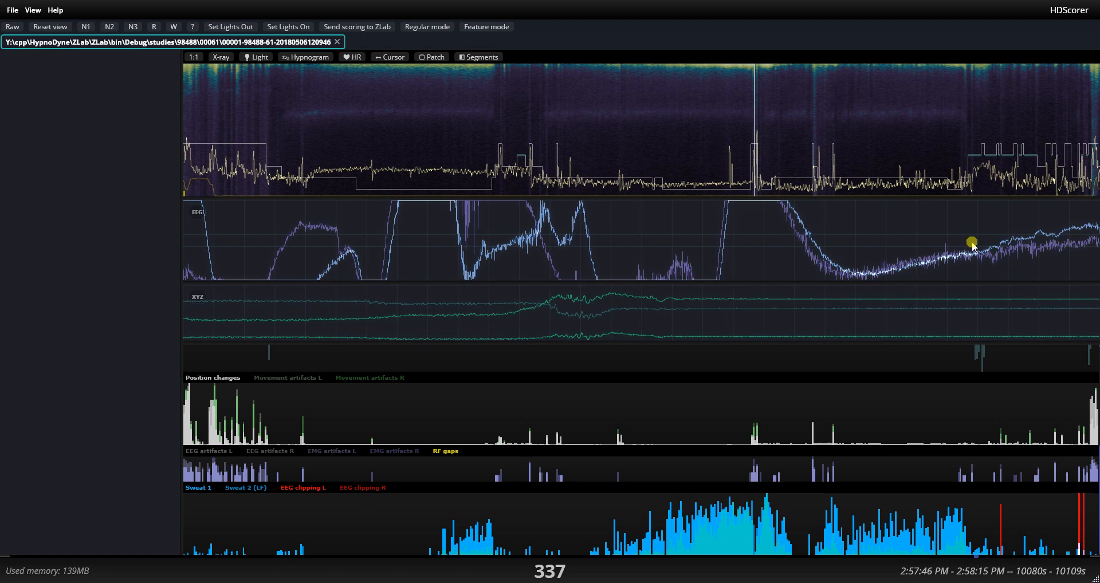
Compare the EEG and XYZ traces at epochs 482, 483, 44, 45 and 38, and slightly shorten the XYZ plot.
click(1003, 133)
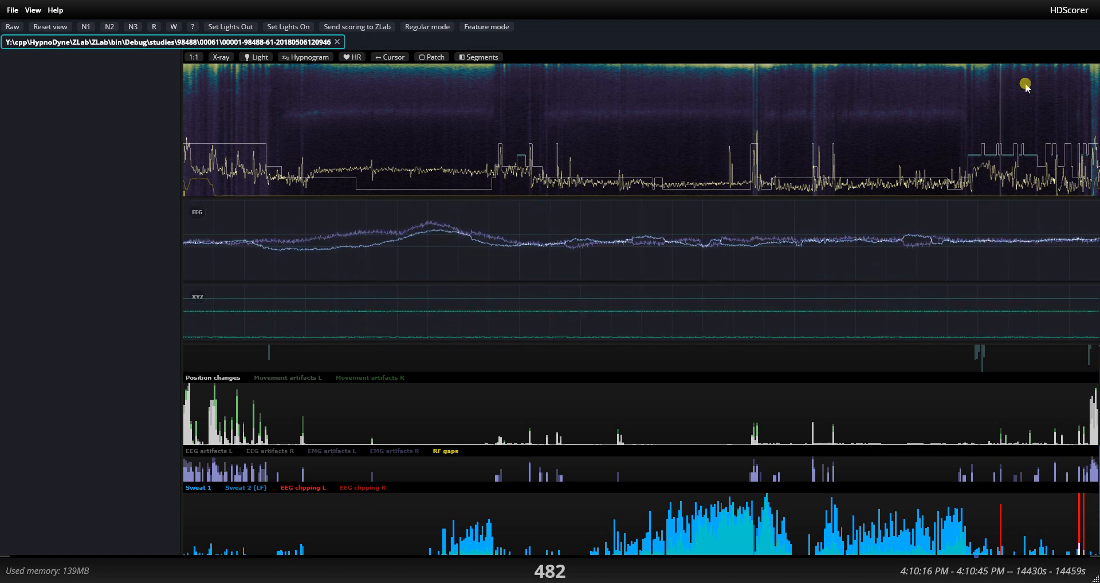
key(Right)
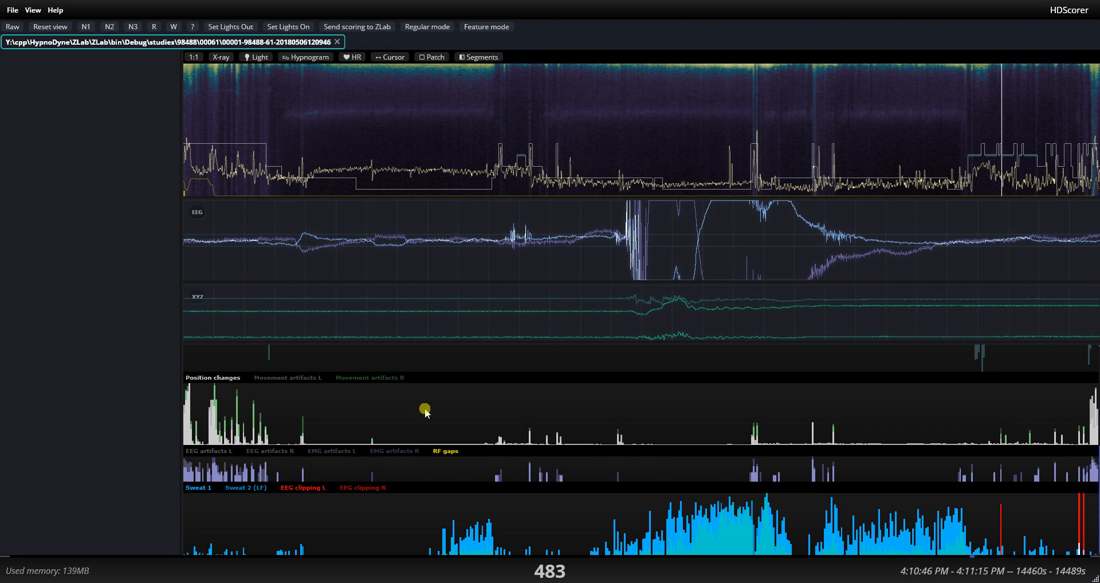
click(259, 113)
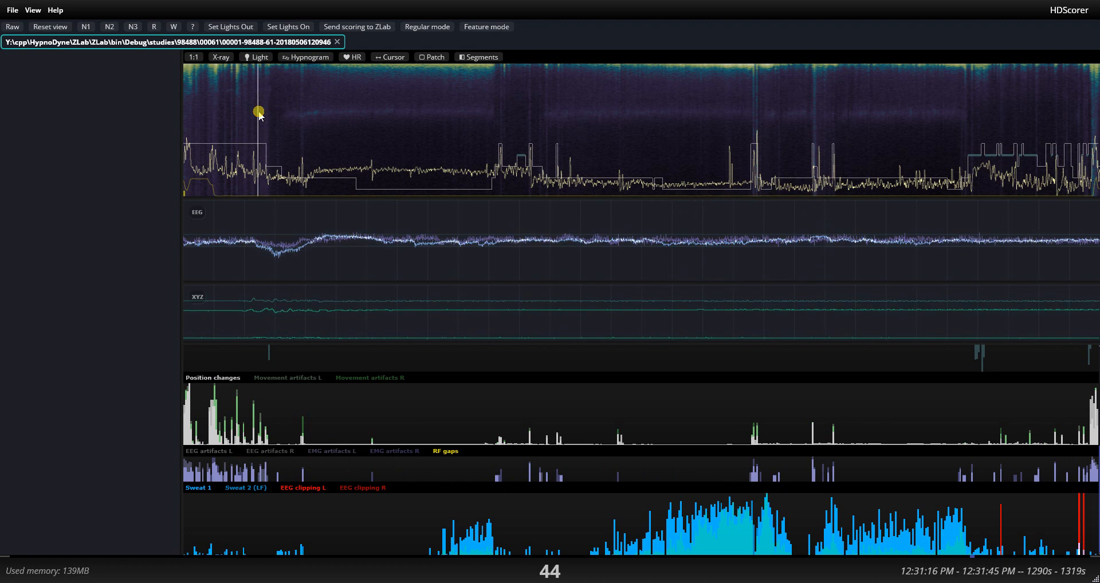
click(260, 113)
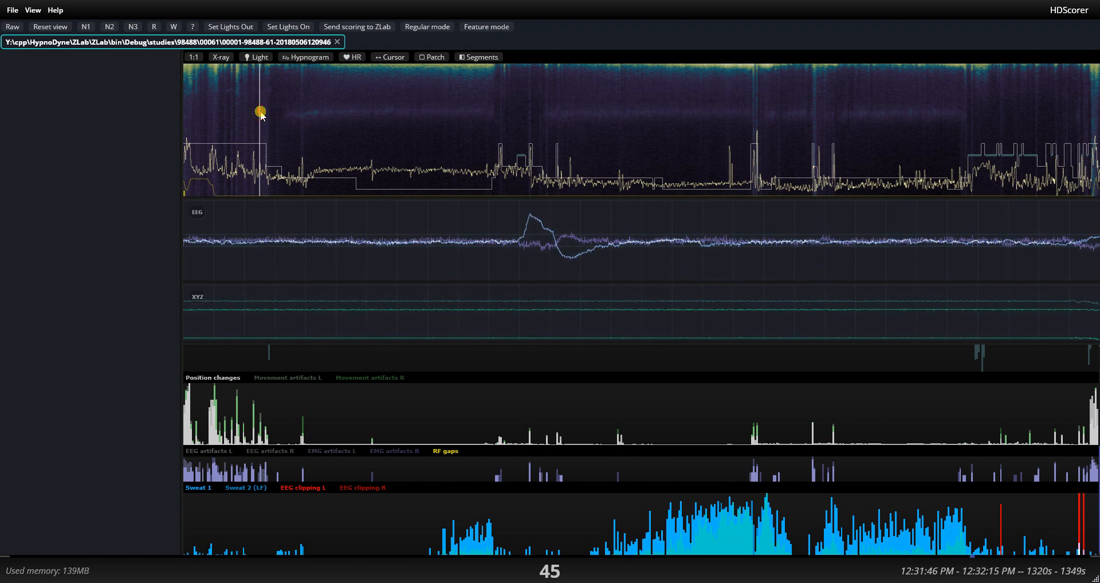
drag(260, 113, 247, 110)
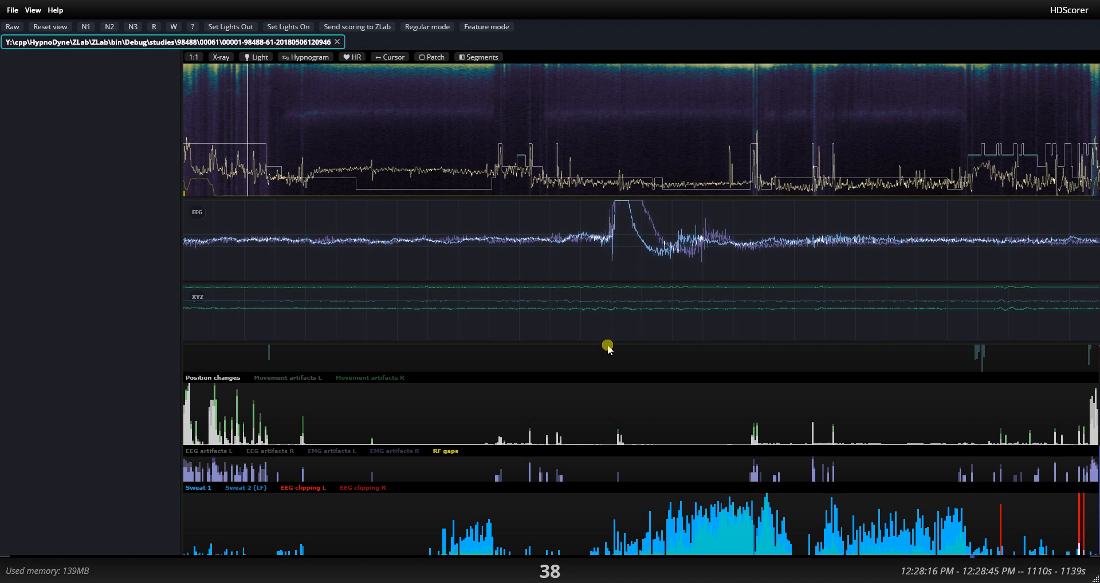
drag(608, 344, 611, 334)
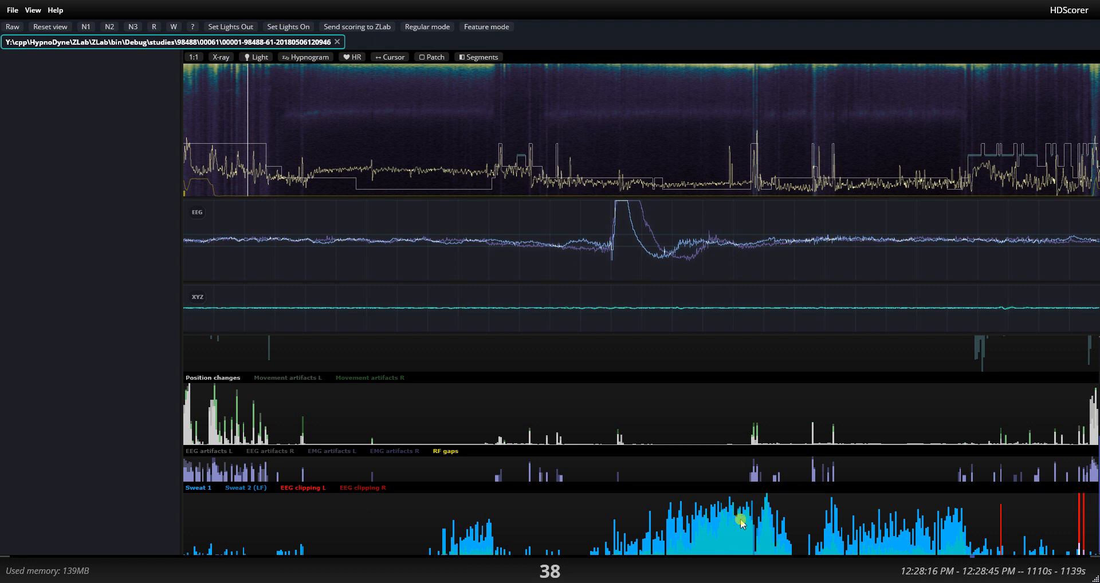
Go to epoch 315 and enlarge the EEG plot, keeping the sweat chart in view.
click(717, 120)
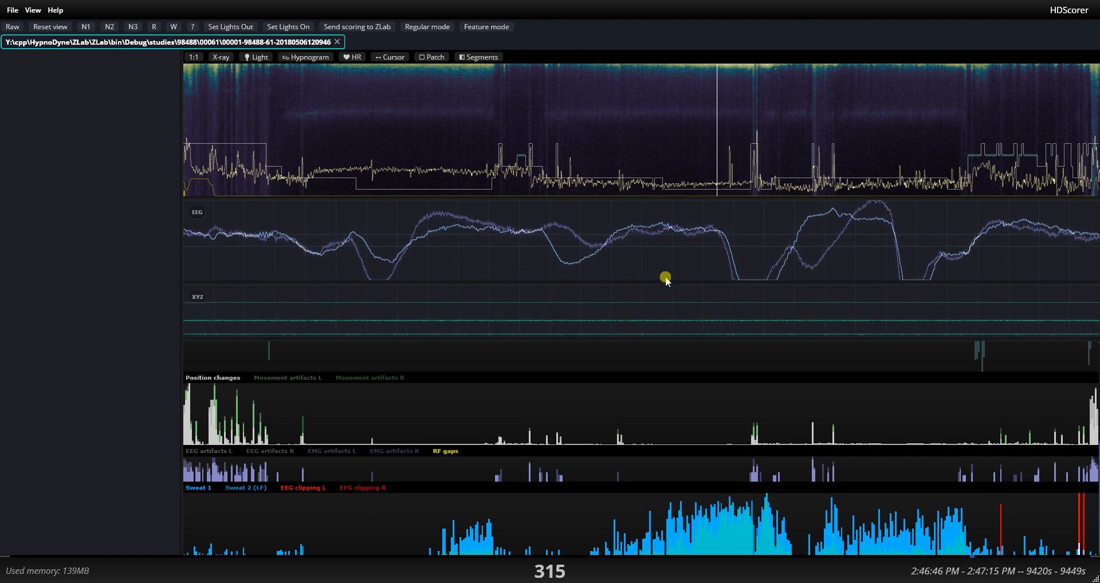
drag(665, 282, 665, 366)
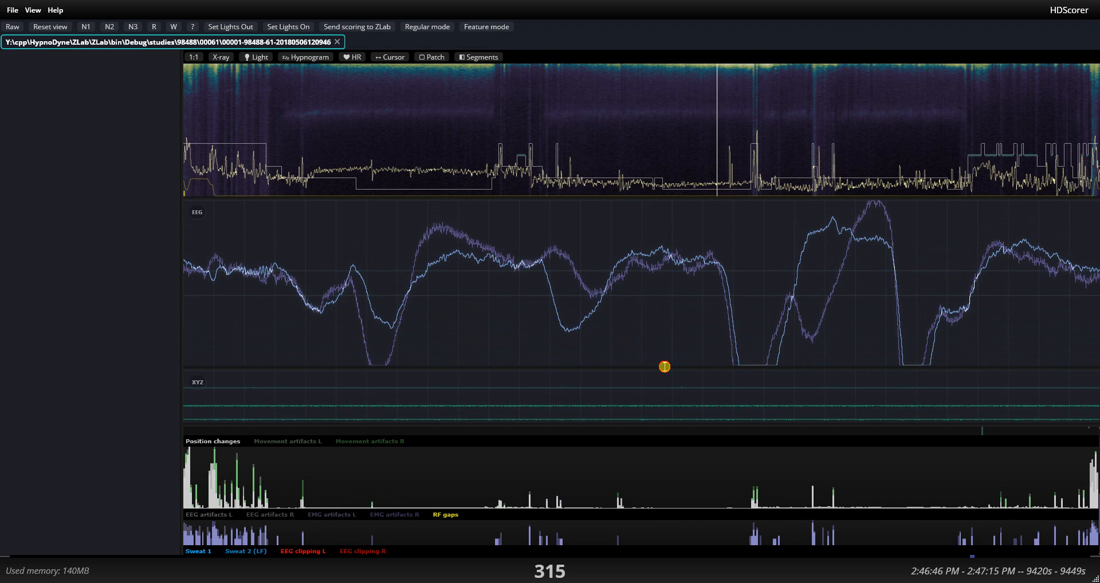
scroll(656, 495, down, 1)
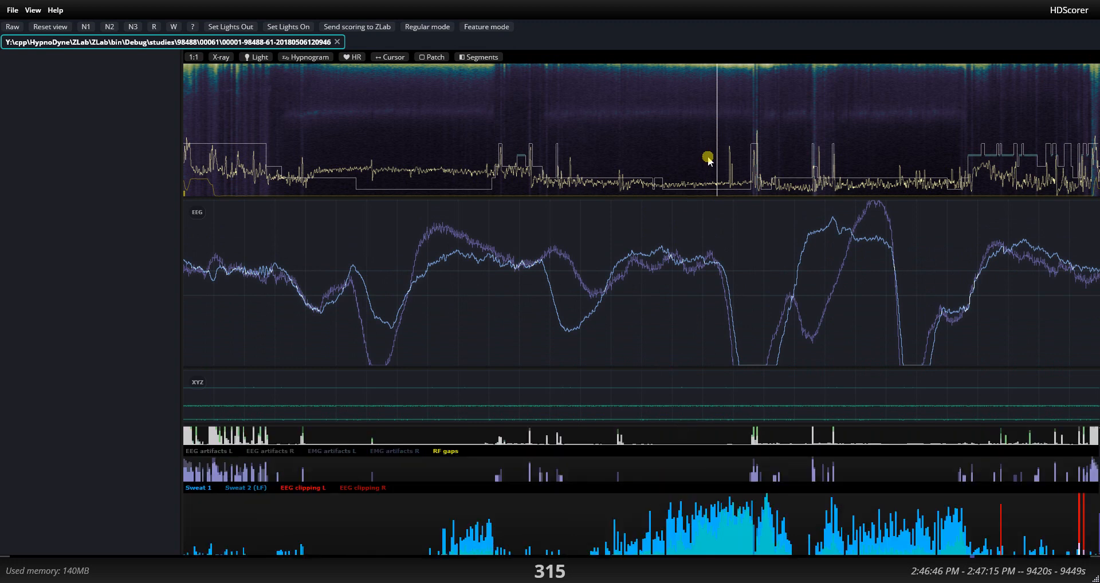
Examine the EEG epoch by epoch from 294 to 308 and return to epoch 307.
drag(708, 160, 684, 150)
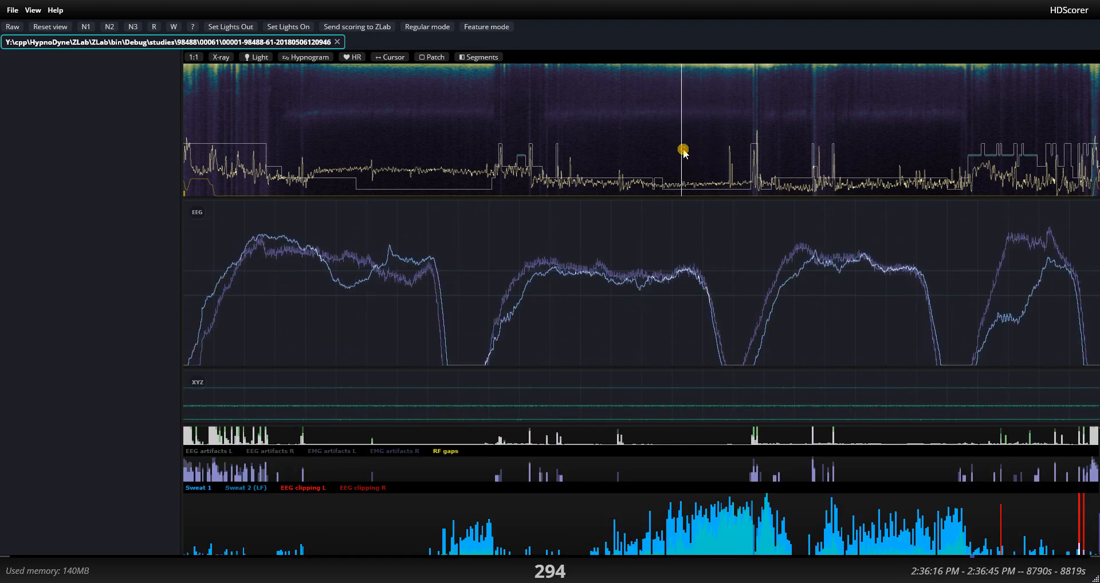
key(Right)
key(Right)
key(Right)
key(Right)
key(Right)
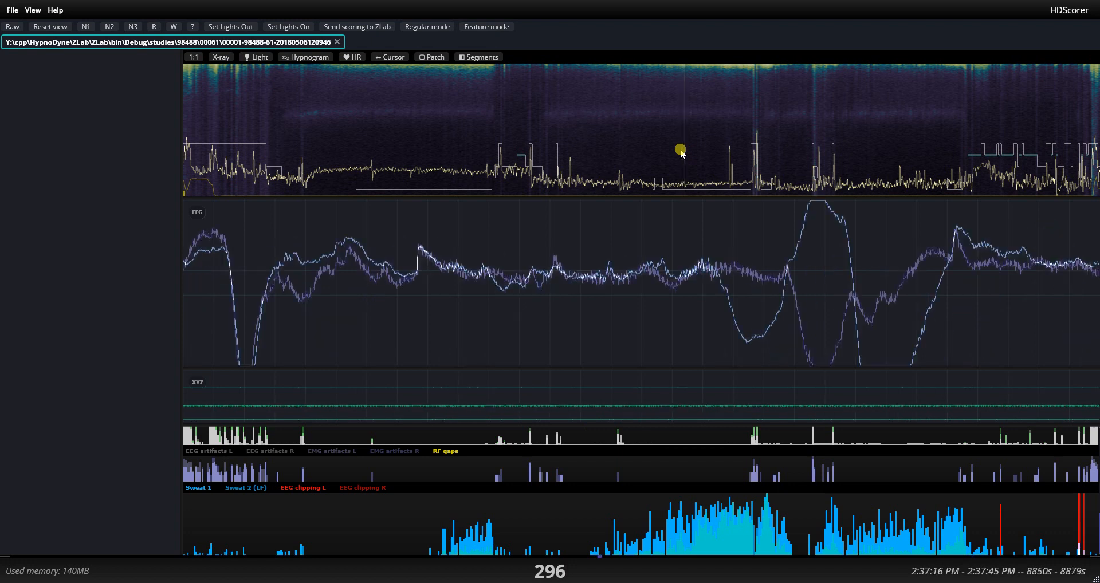
key(Right)
key(Right)
key(Right)
key(Right)
key(Right)
key(Right)
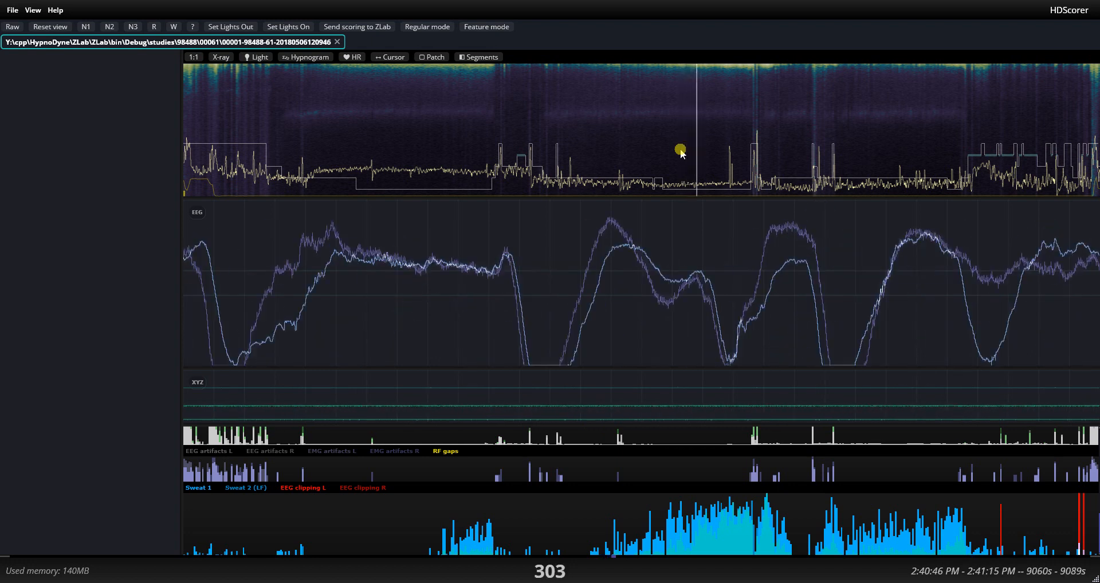
key(Right)
key(Right)
key(Right)
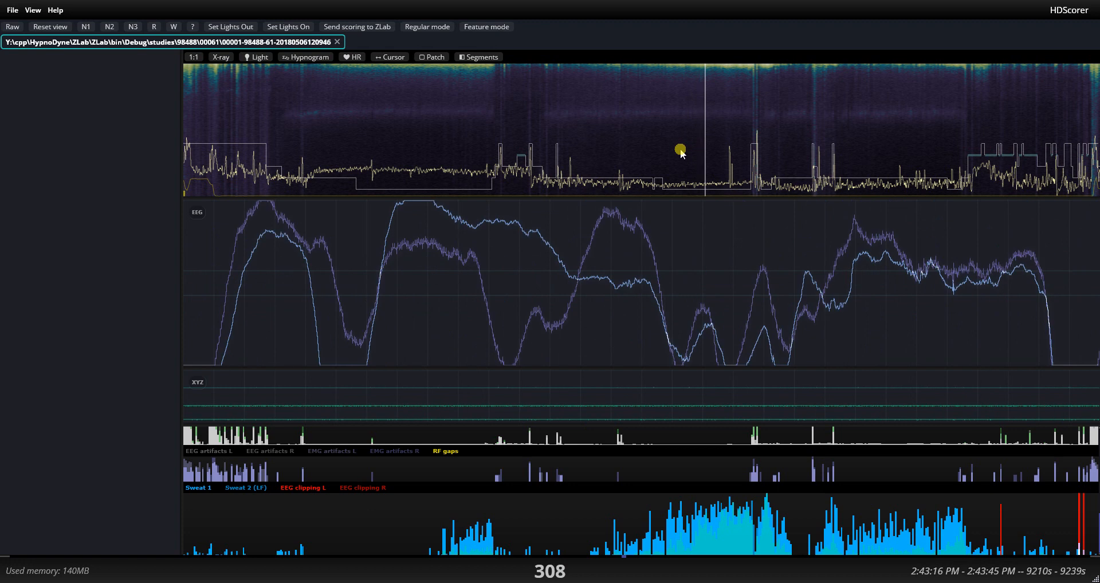
key(Left)
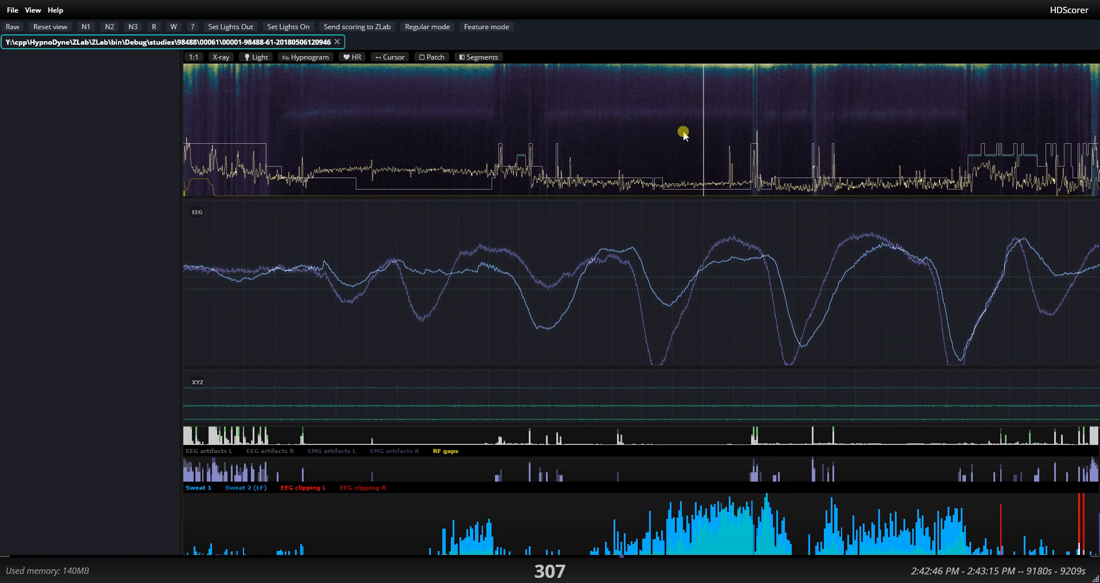
Inspect the EEG at epoch 318 while varying the trace's amplitude, ending on an enlarged scale.
drag(690, 134, 724, 133)
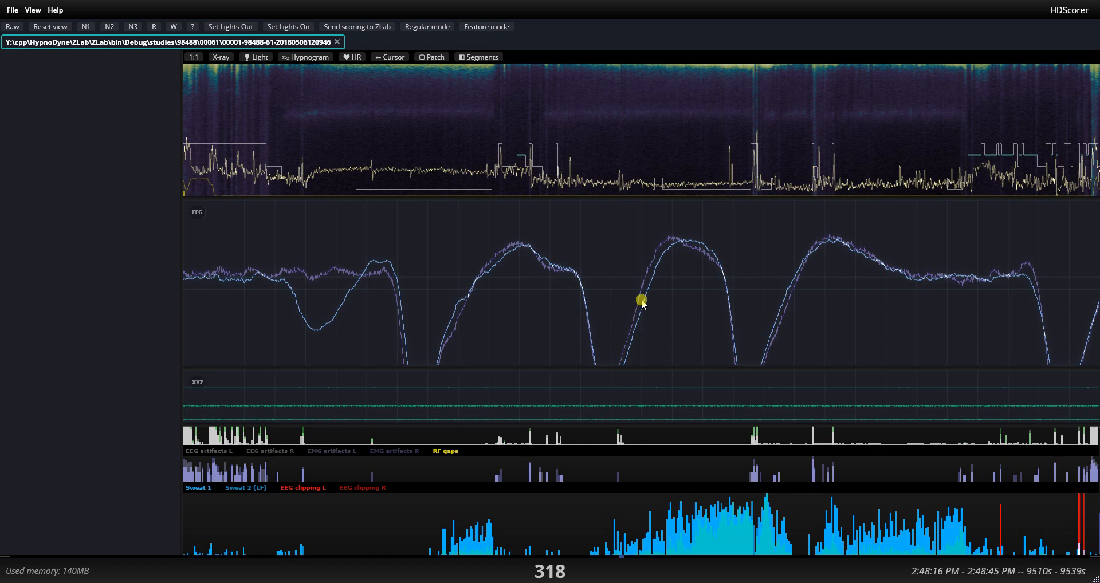
scroll(646, 290, up, 2)
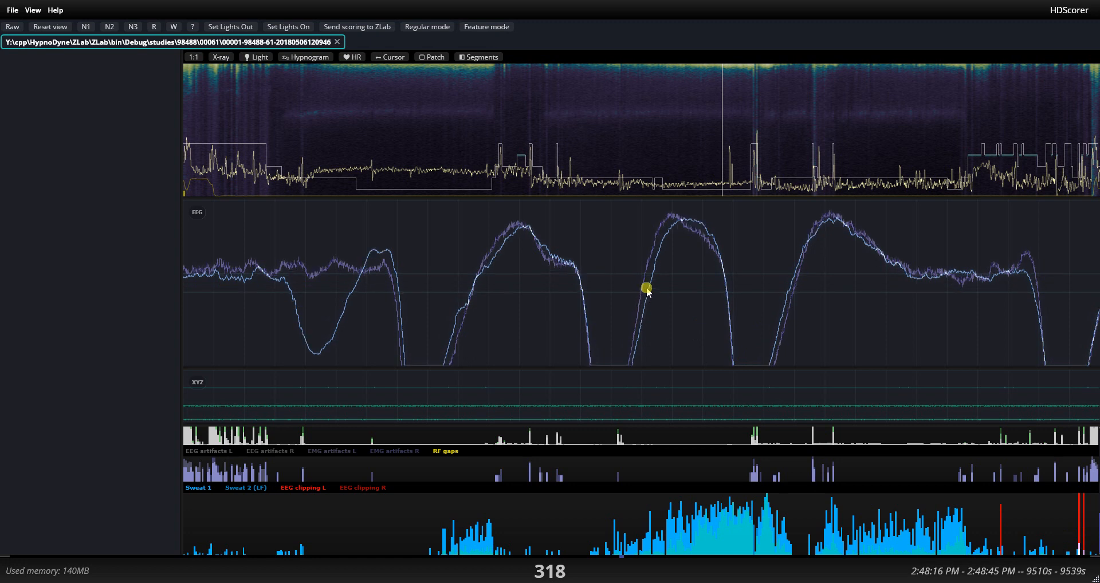
scroll(647, 289, down, 2)
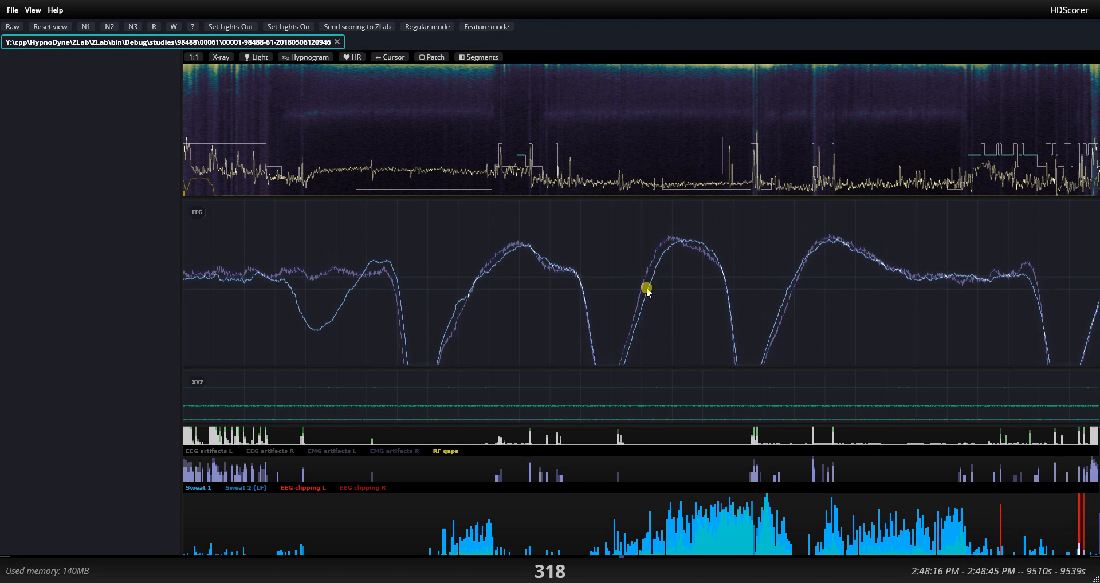
scroll(646, 289, up, 1)
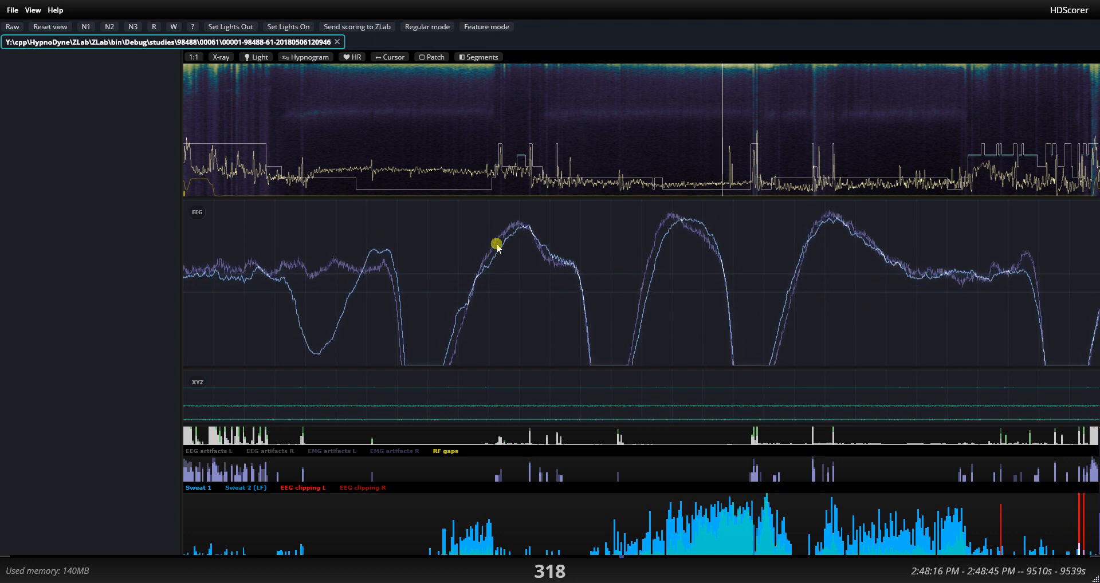
scroll(558, 248, up, 1)
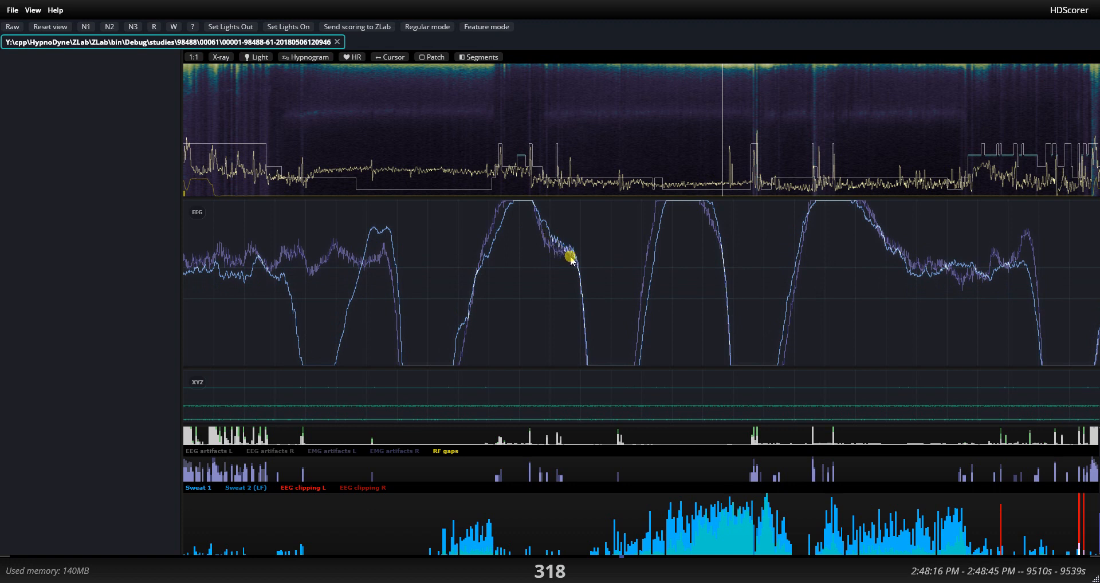
View the spectrogram in X-ray mode, return it to normal and reduce the EEG trace's amplitude.
click(223, 57)
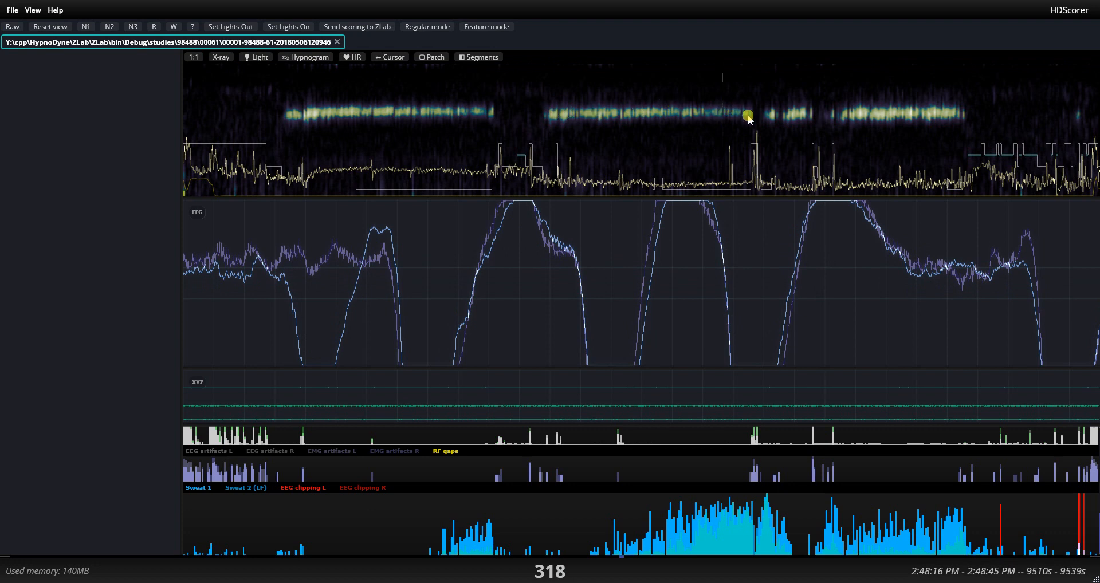
click(220, 57)
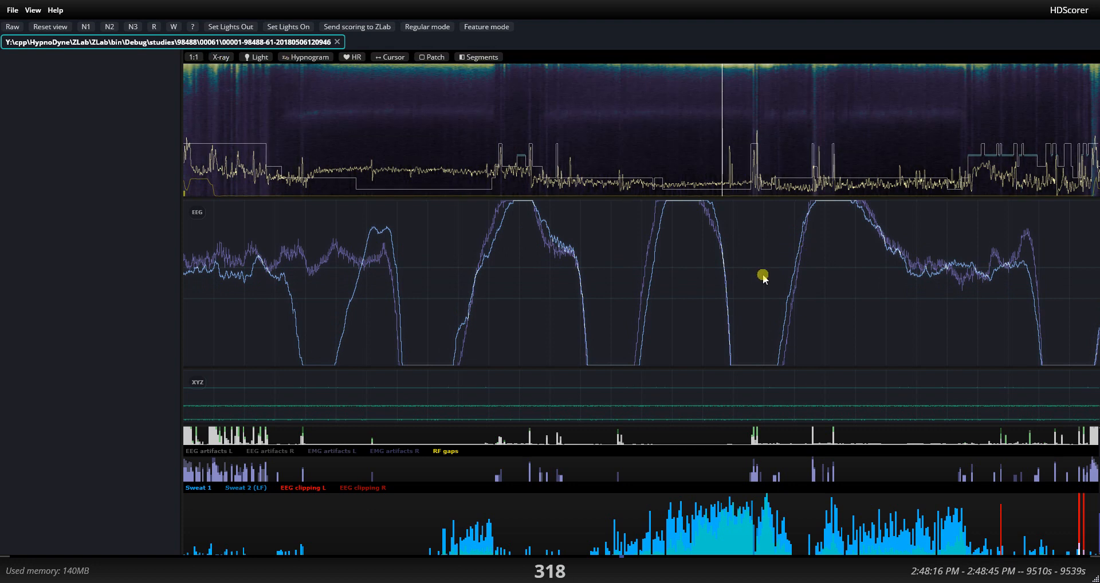
scroll(763, 276, down, 3)
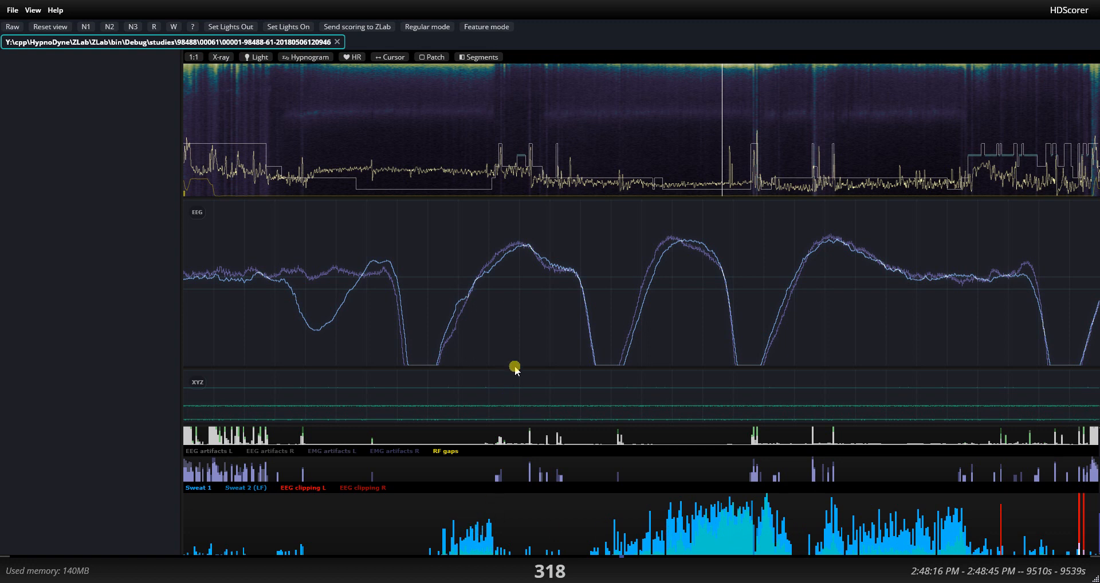
Inspect the EEG against the sweat data at epochs 167, 159, 130, 169 and 342.
click(468, 137)
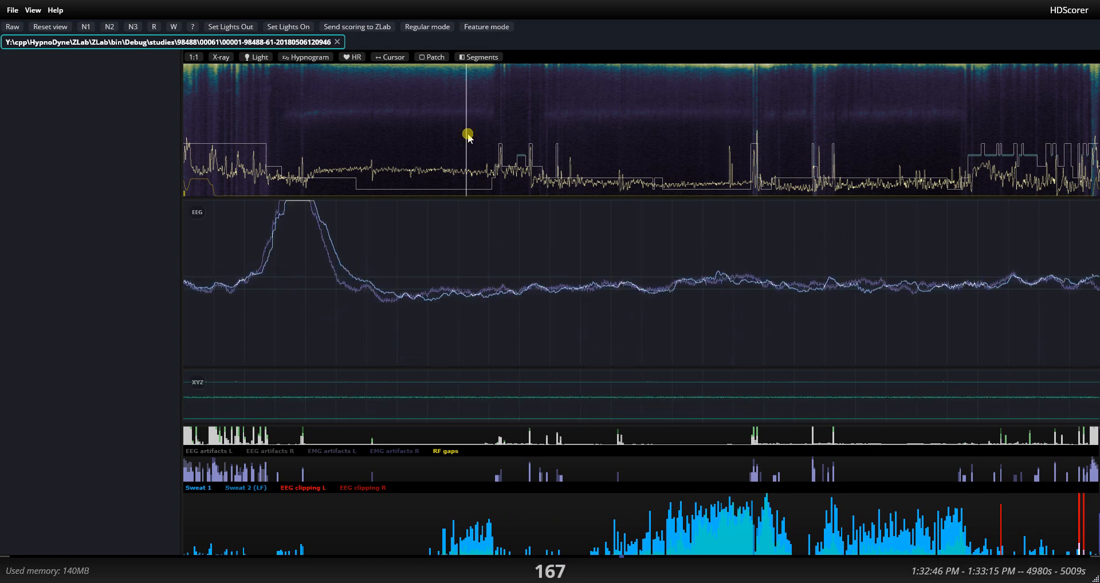
drag(468, 136, 452, 135)
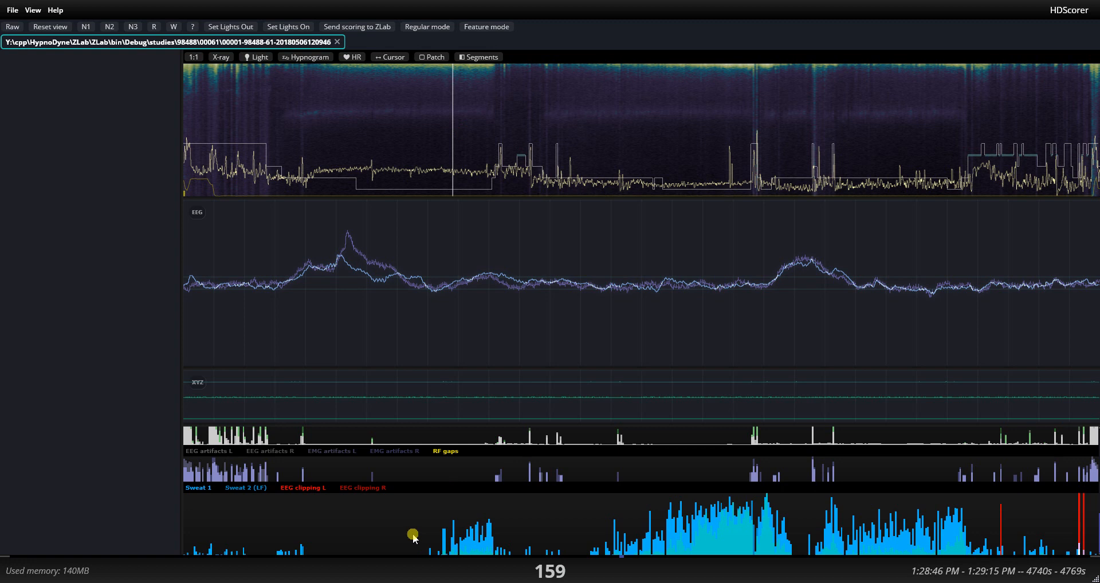
click(405, 114)
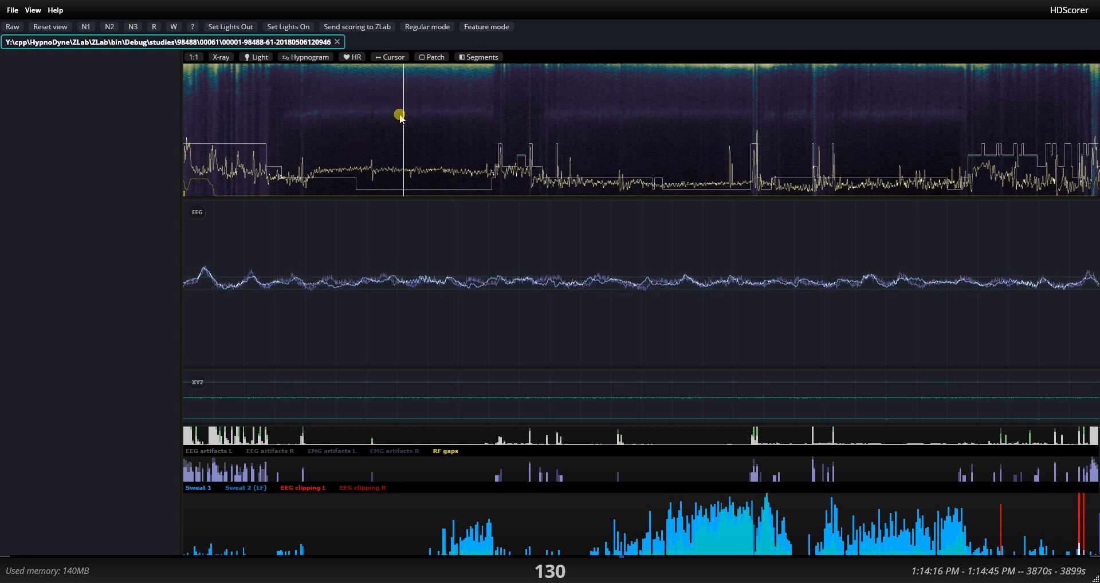
drag(401, 116, 471, 122)
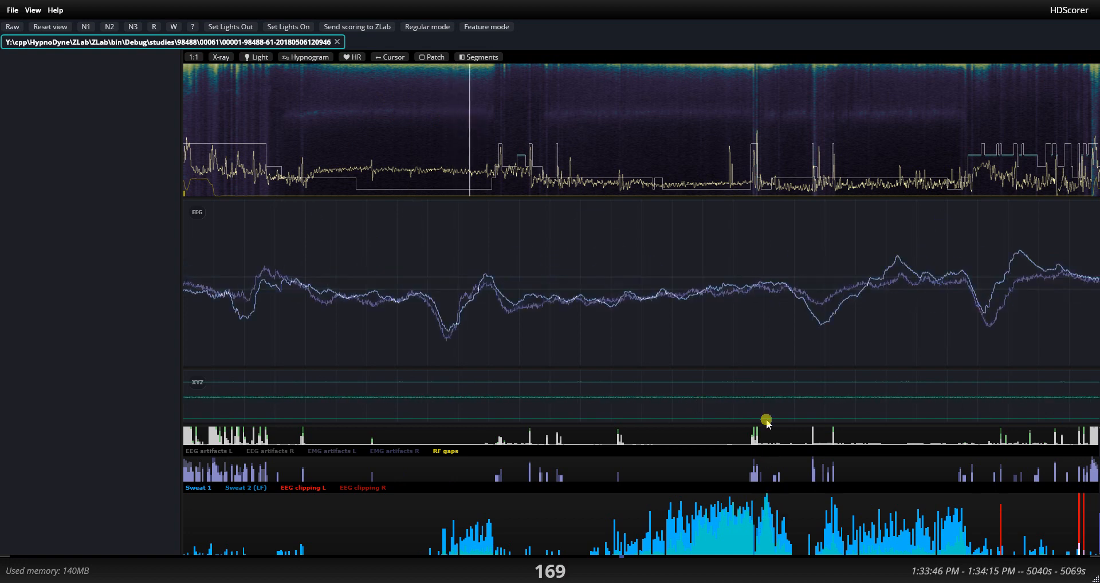
click(763, 144)
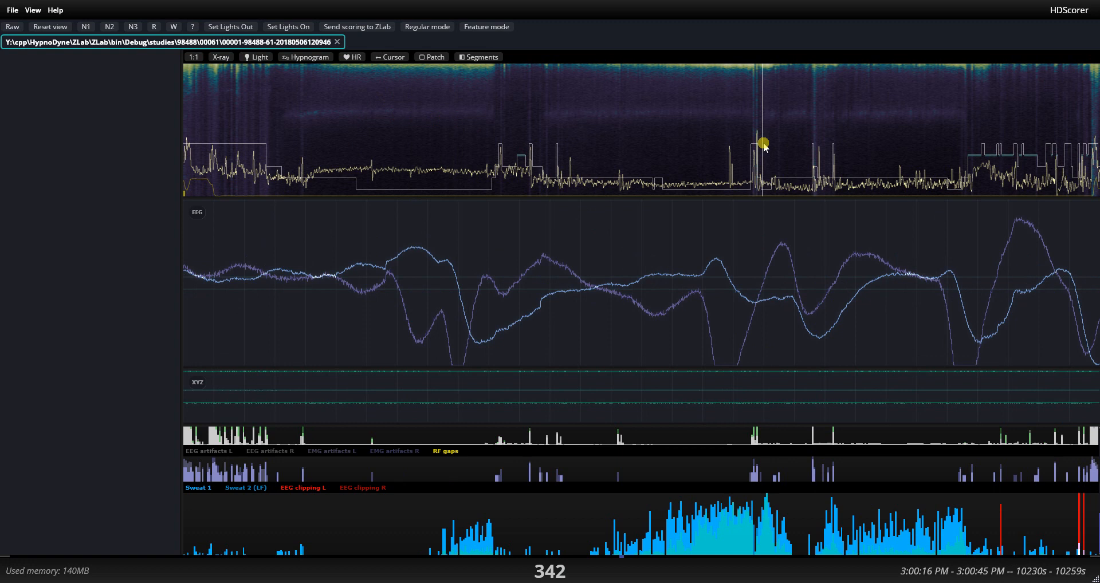
Inspect the EEG and XYZ movement signals at epochs 346, 526 and 529.
drag(764, 144, 771, 146)
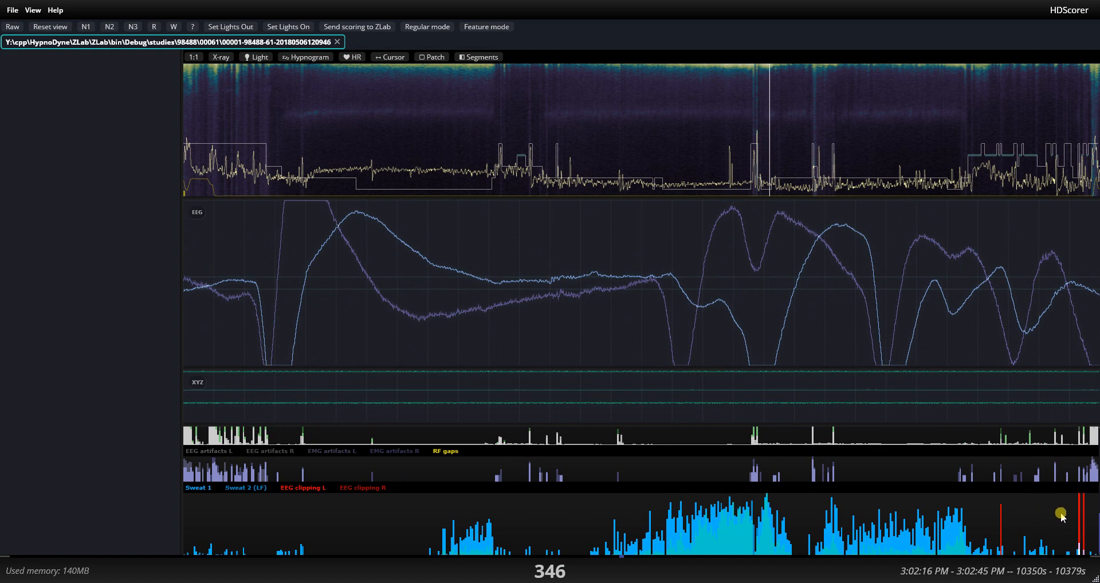
click(1074, 120)
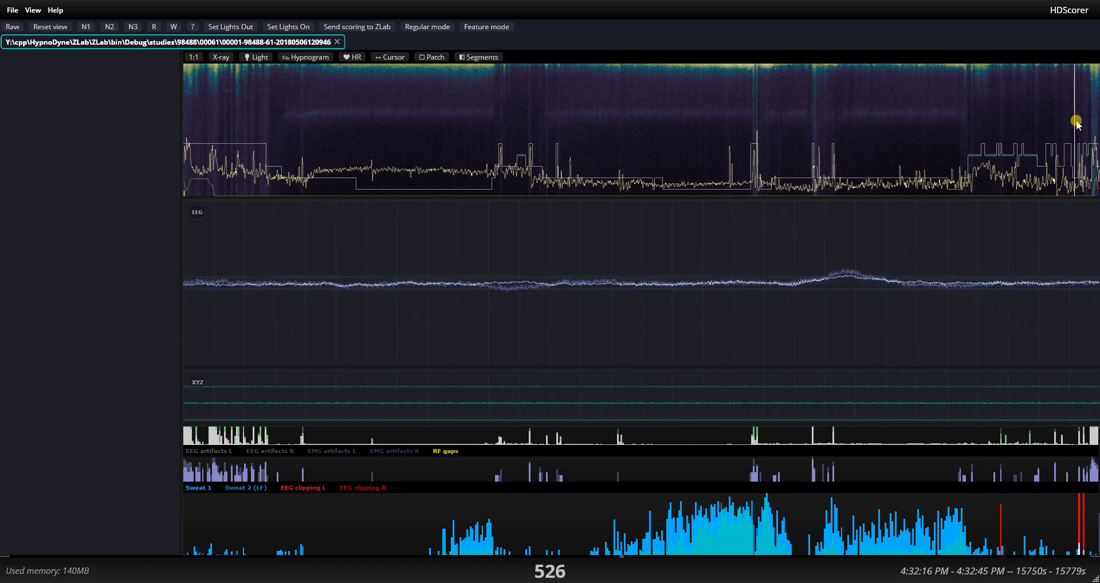
key(Right)
key(Right)
key(Right)
key(Right)
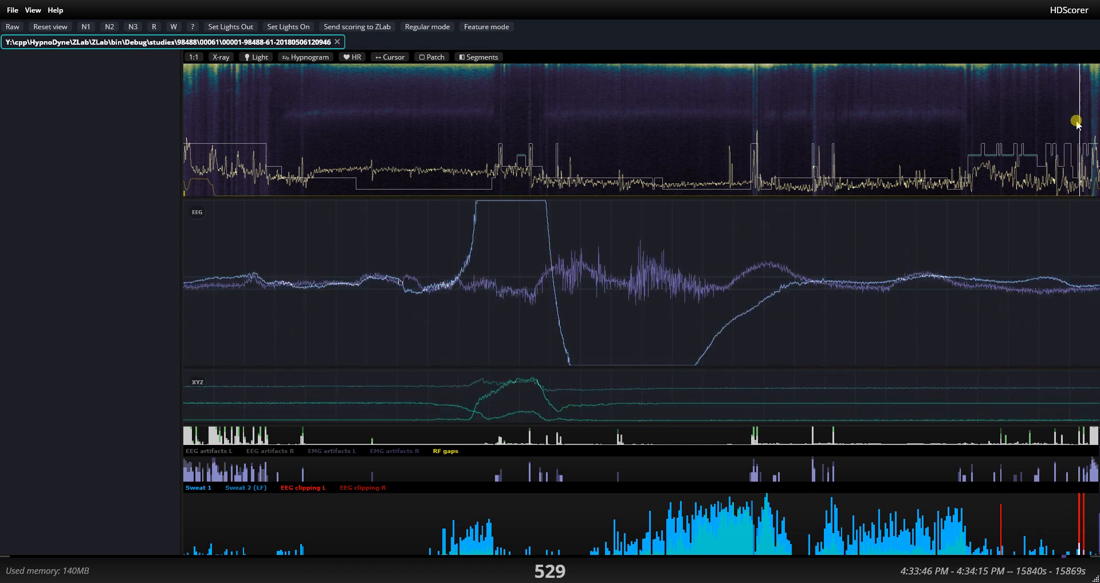
key(Left)
Reduce the height of the EEG panel to give the feature charts more room.
scroll(516, 402, down, 3)
scroll(515, 400, up, 1)
drag(515, 369, 545, 268)
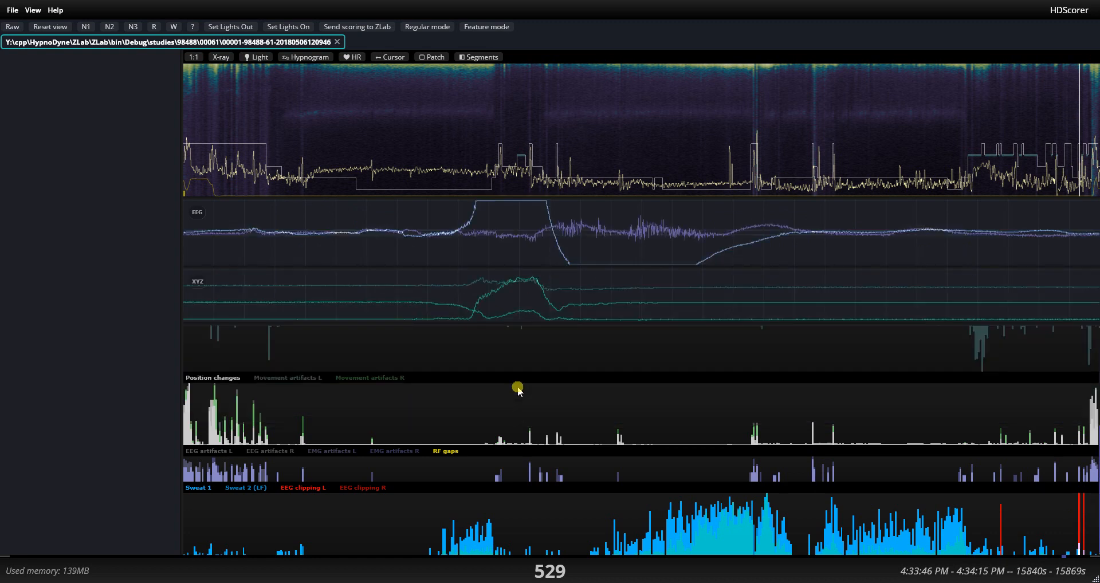
Compare the deltas, spindles and correlation charts with the position changes, artifact and sweat charts.
scroll(518, 390, up, 3)
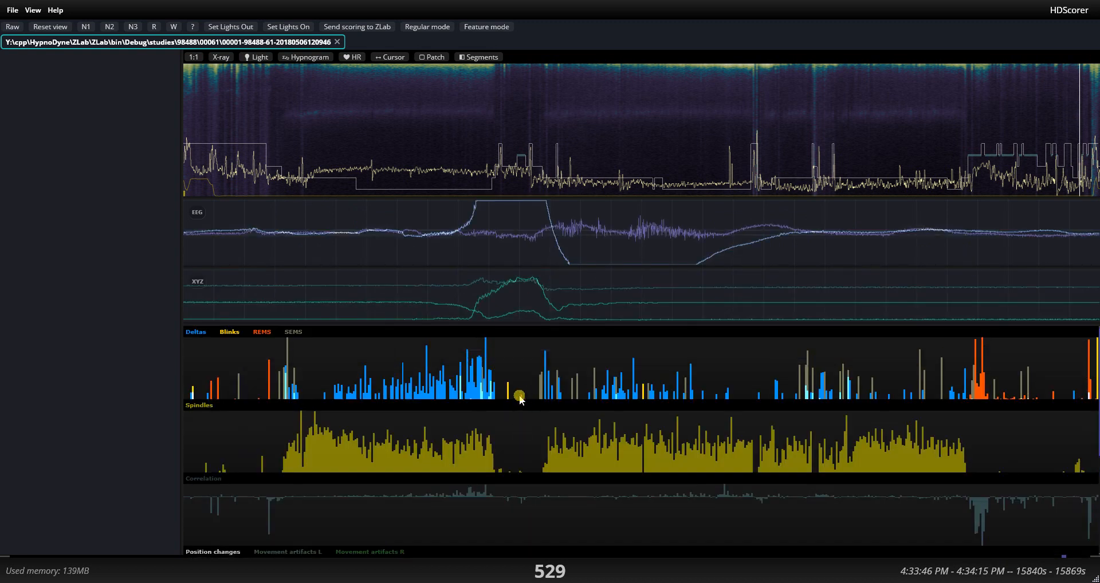
scroll(520, 399, down, 3)
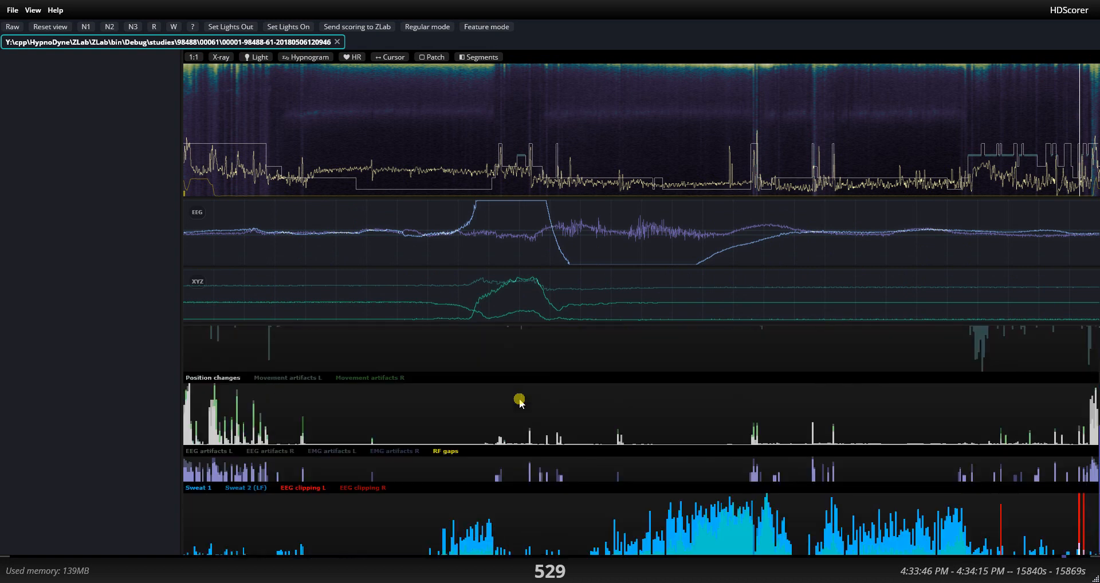
scroll(493, 412, up, 3)
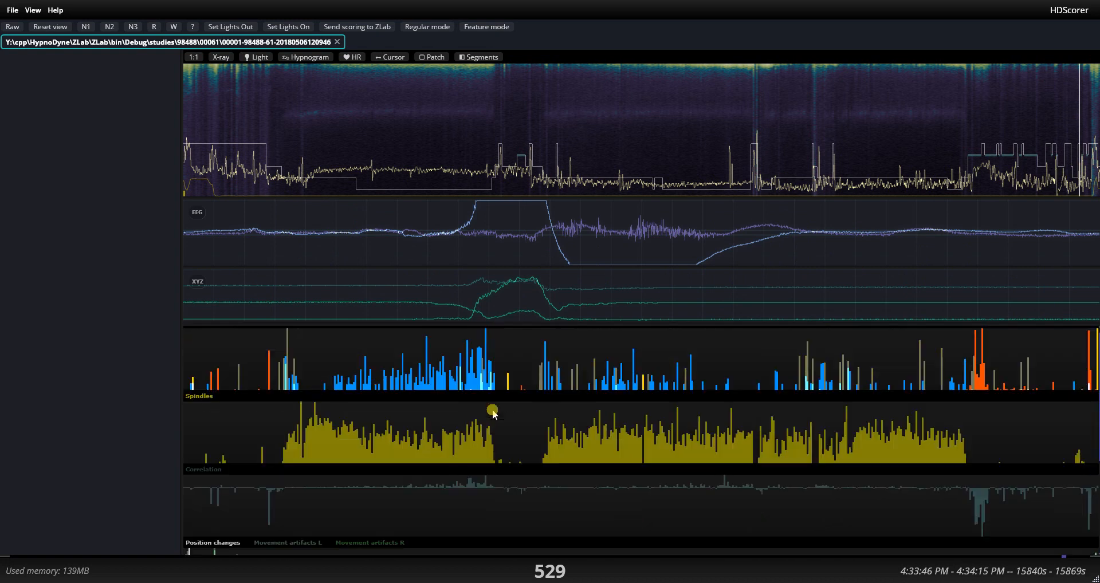
scroll(493, 412, down, 3)
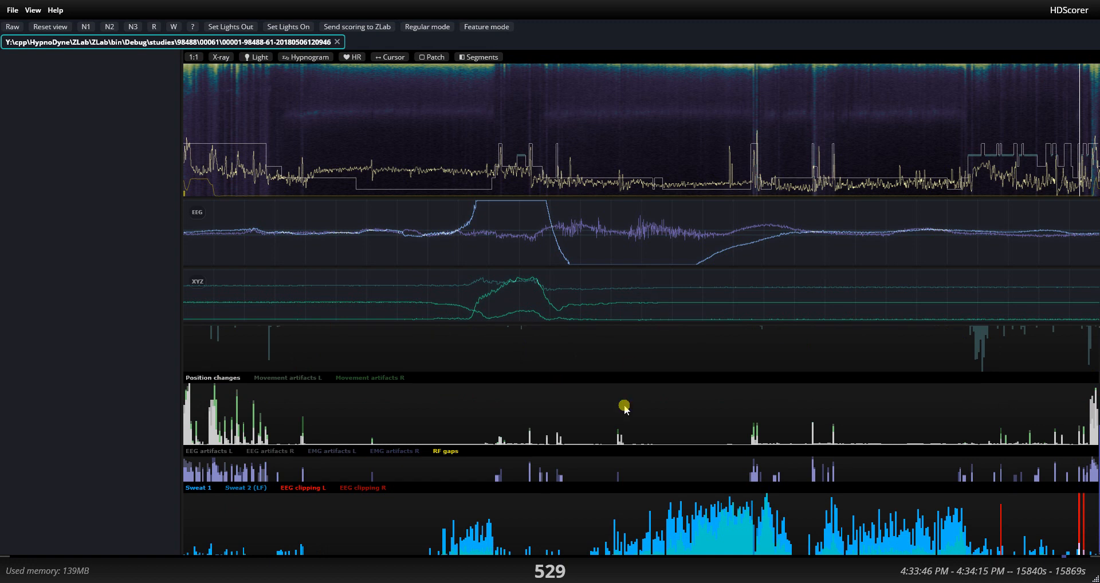
scroll(611, 443, up, 1)
scroll(611, 443, up, 2)
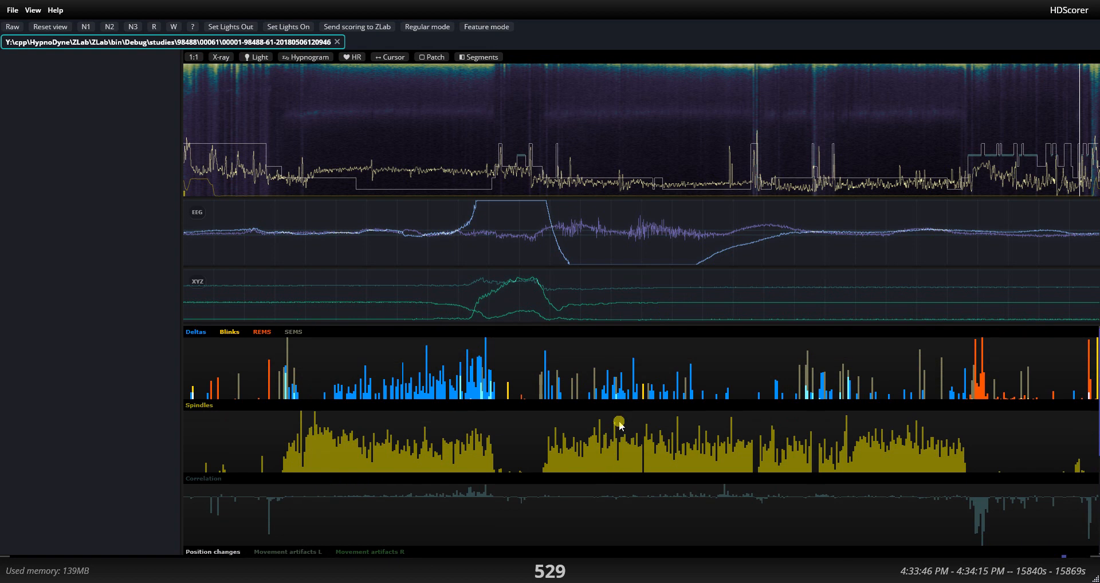
Inspect the EEG at epochs 277 and 263, enlarging the trace's amplitude at epoch 263.
click(628, 87)
click(653, 88)
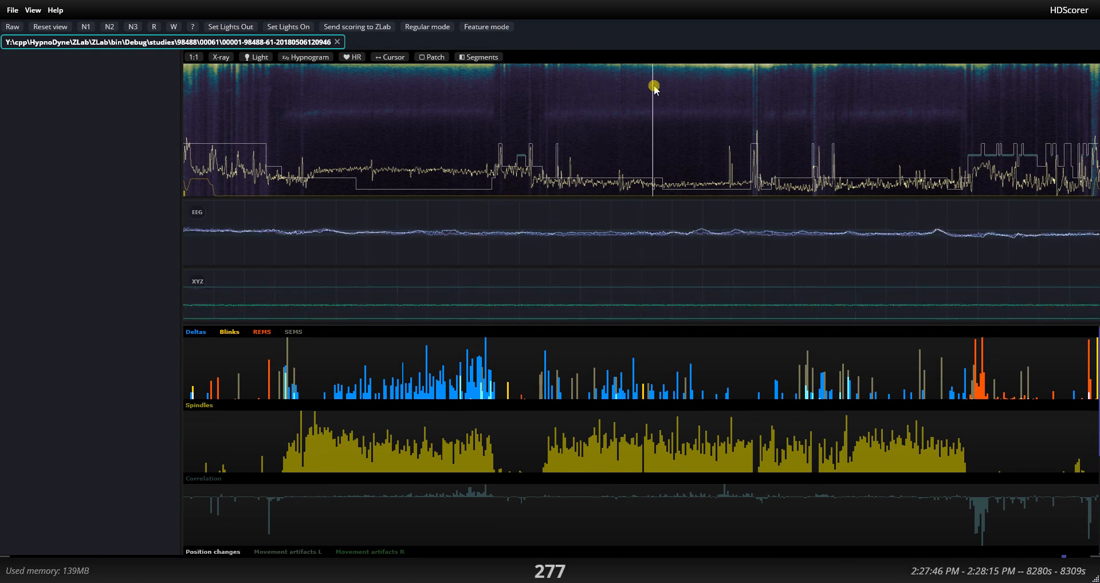
click(630, 97)
scroll(643, 233, up, 3)
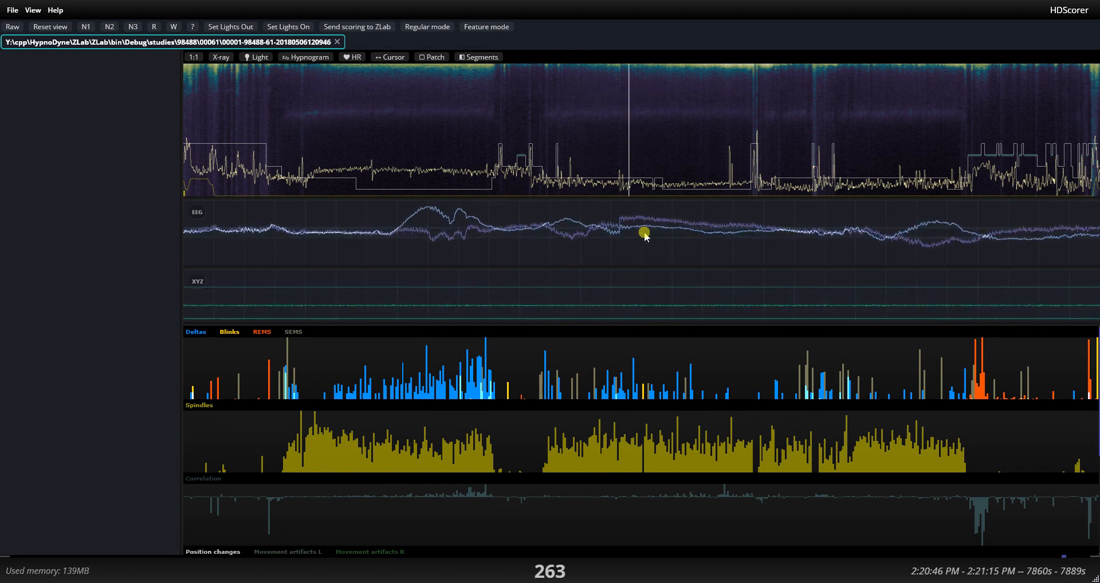
With epoch 263 selected, examine the extracted feature charts from REMs and spindles through movement artifacts to EEG clipping.
scroll(574, 462, down, 3)
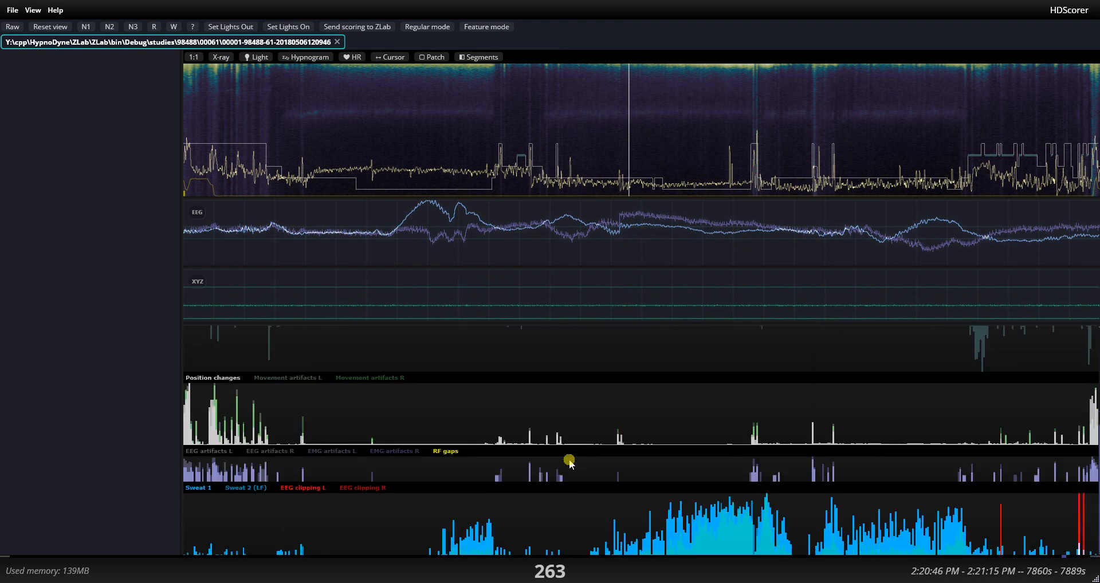
scroll(736, 461, up, 3)
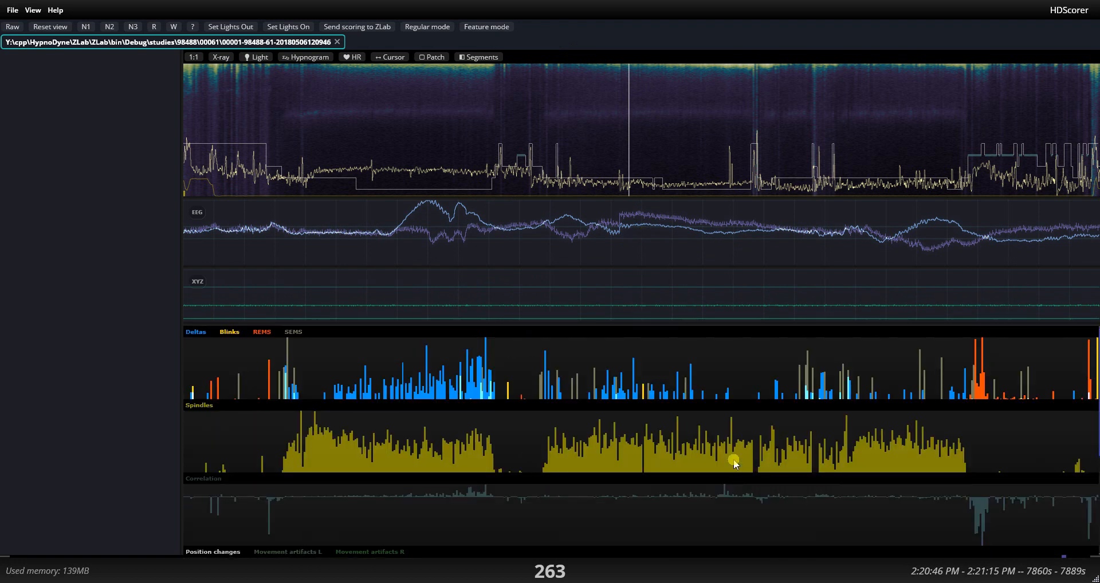
scroll(542, 458, down, 3)
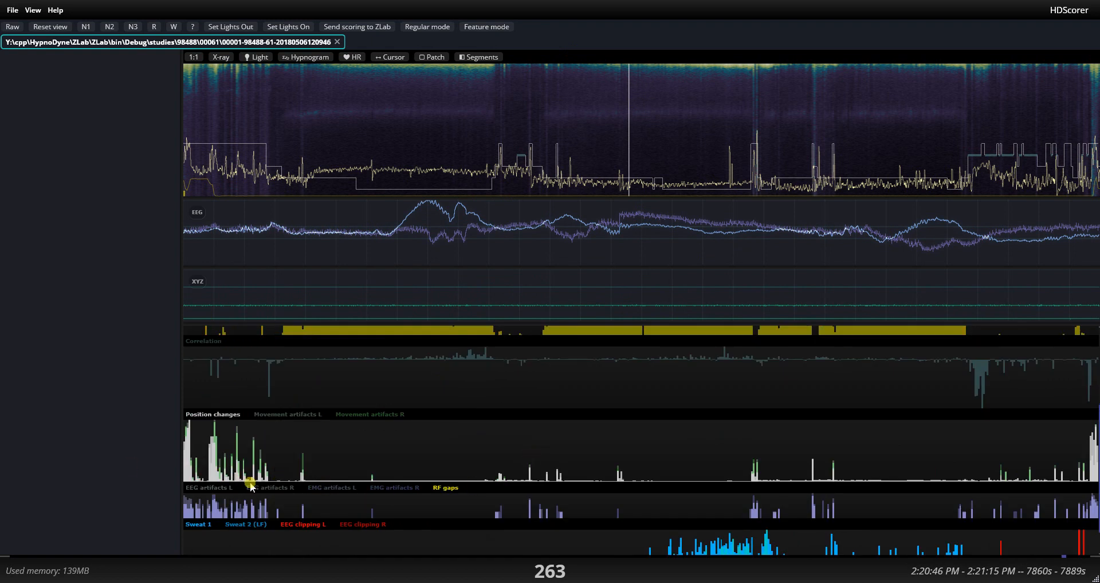
scroll(251, 487, up, 3)
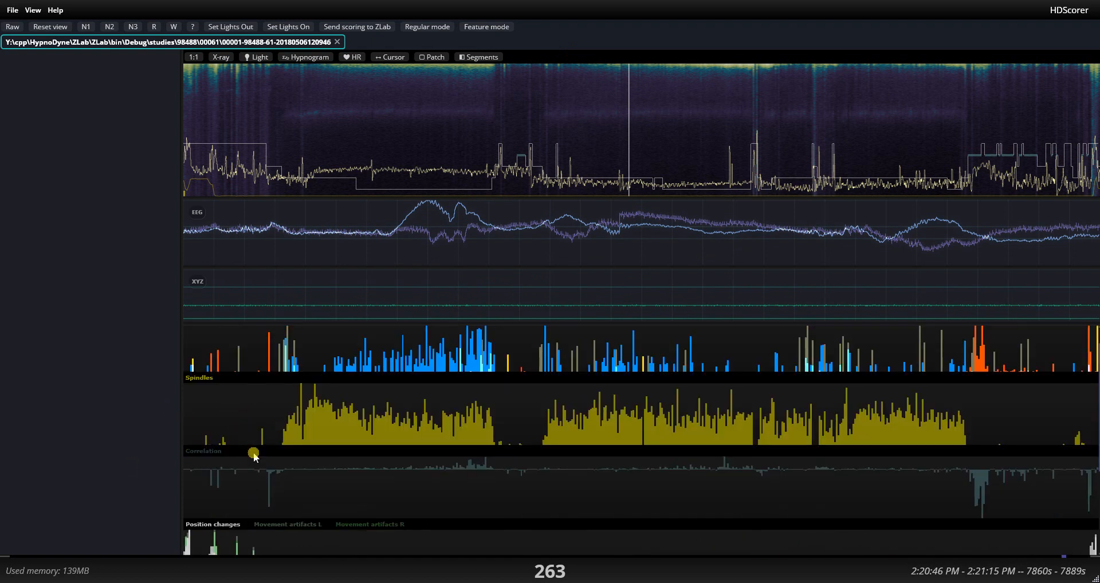
scroll(267, 479, down, 3)
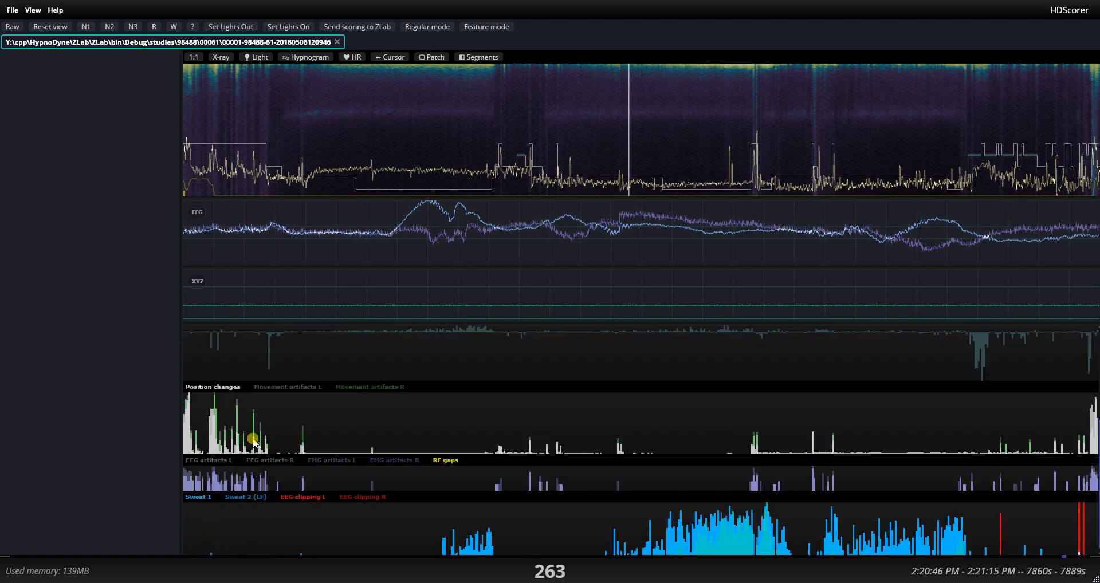
scroll(287, 441, up, 2)
scroll(534, 480, up, 3)
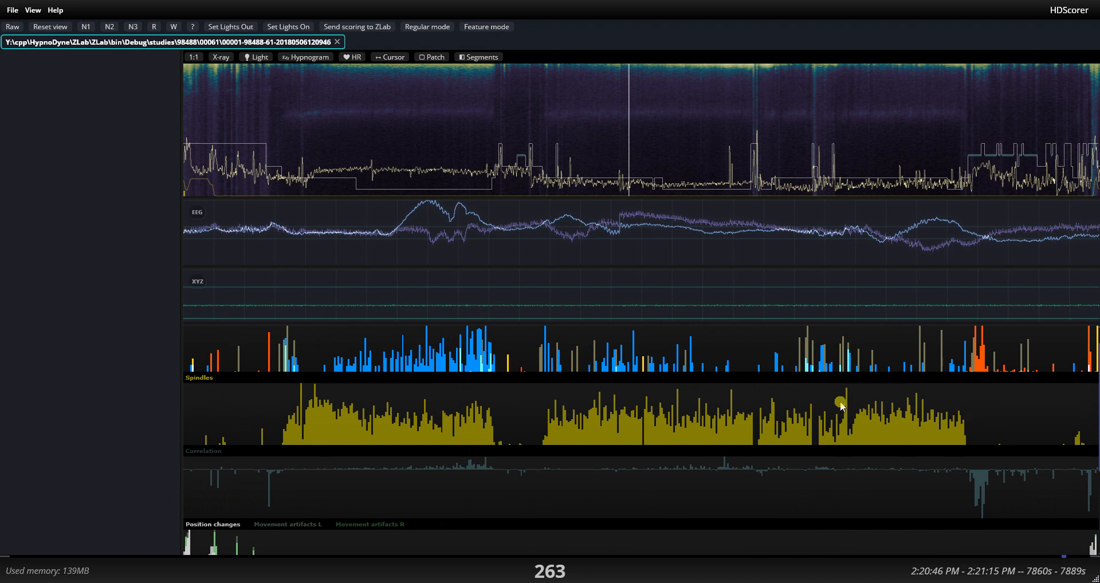
scroll(788, 459, down, 5)
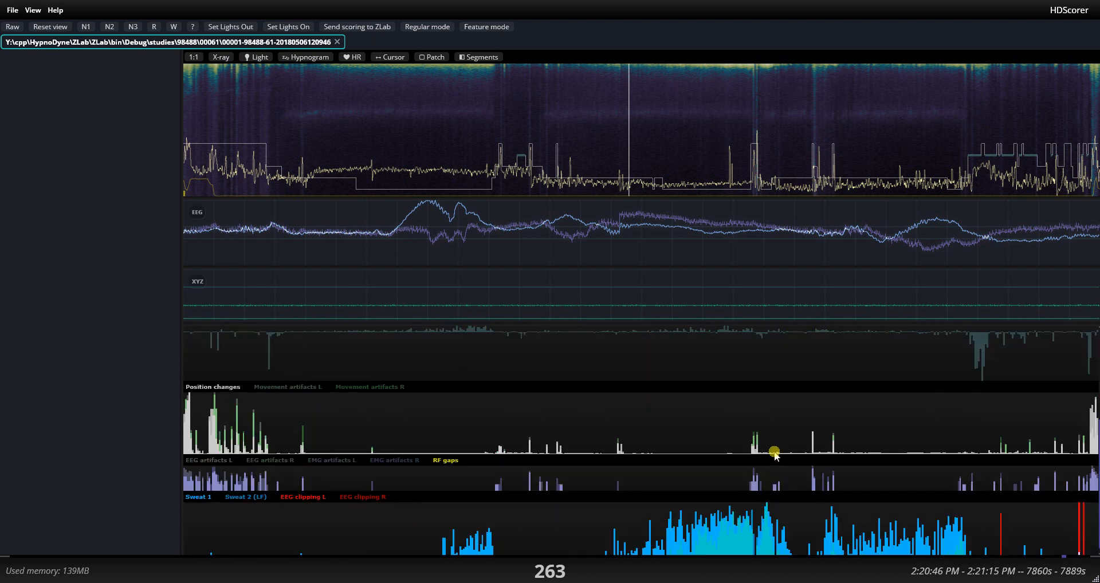
scroll(669, 431, down, 1)
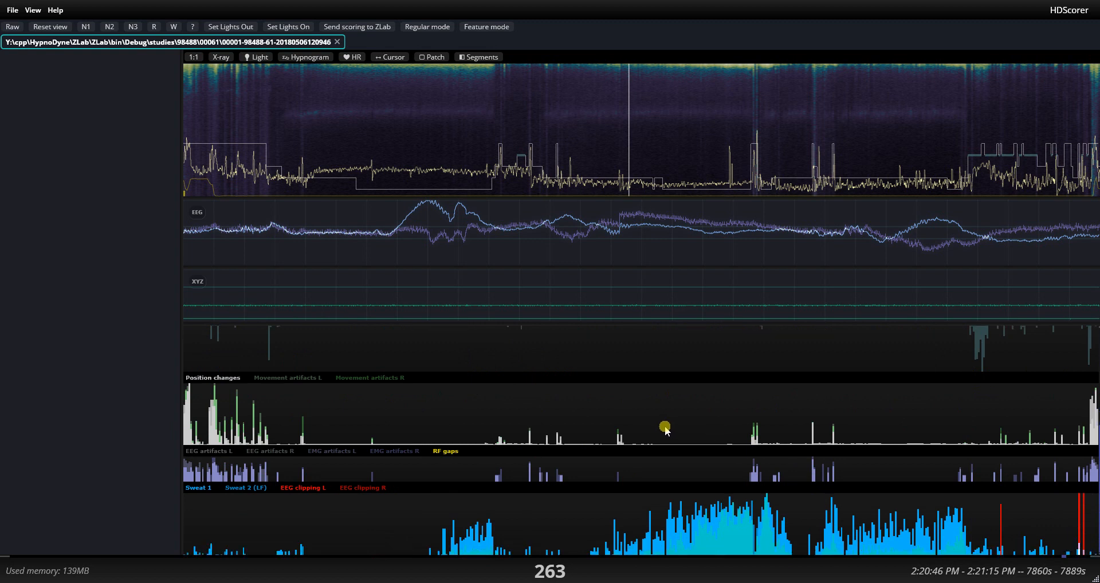
Reduce the EEG trace's amplitude and compare the spindles chart with the artifact and sweat charts again.
scroll(666, 431, up, 5)
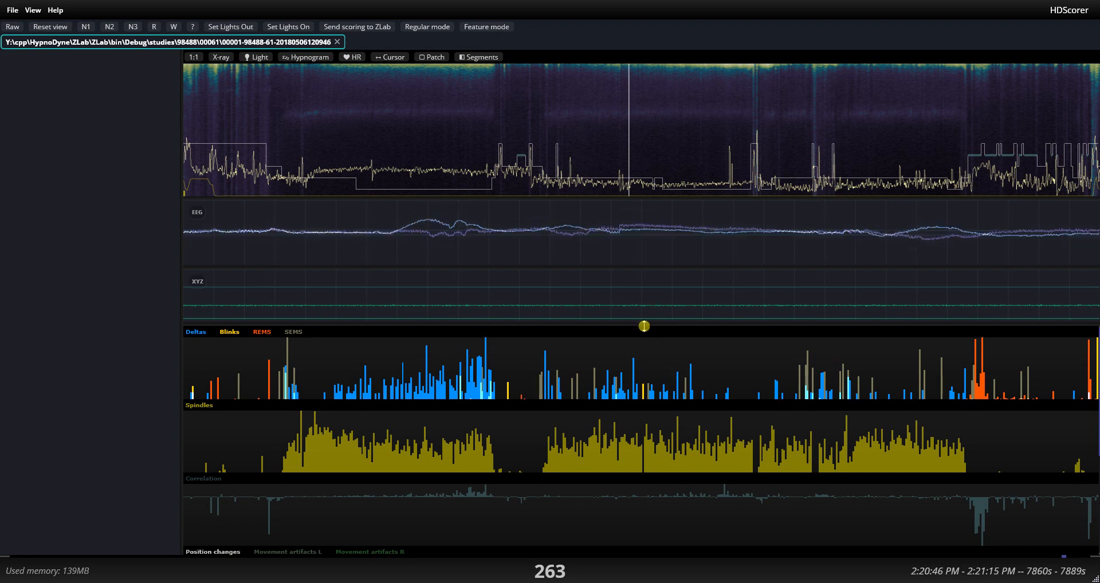
scroll(410, 427, down, 5)
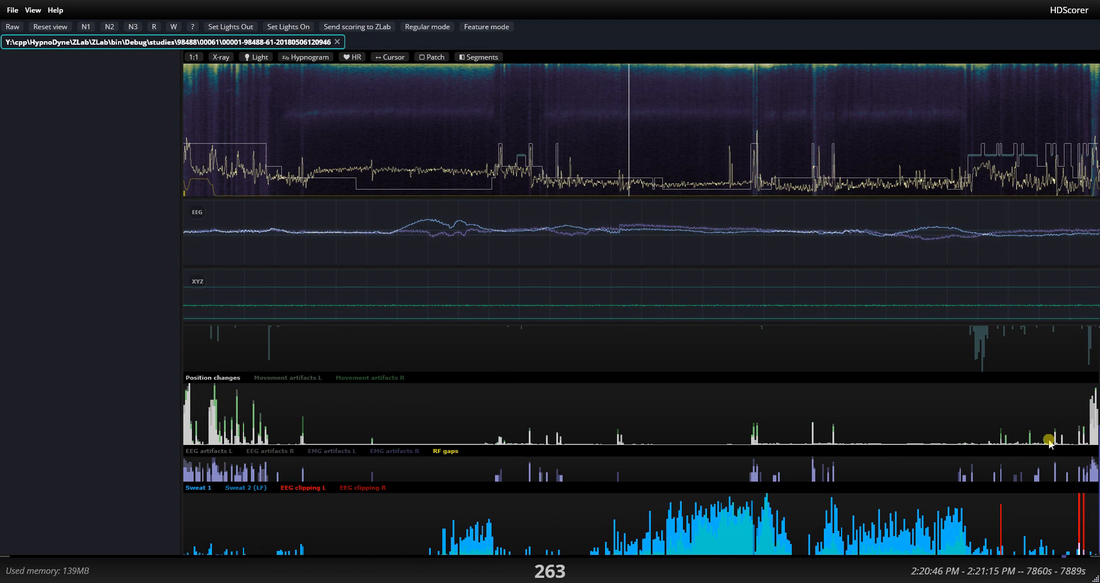
scroll(669, 426, up, 5)
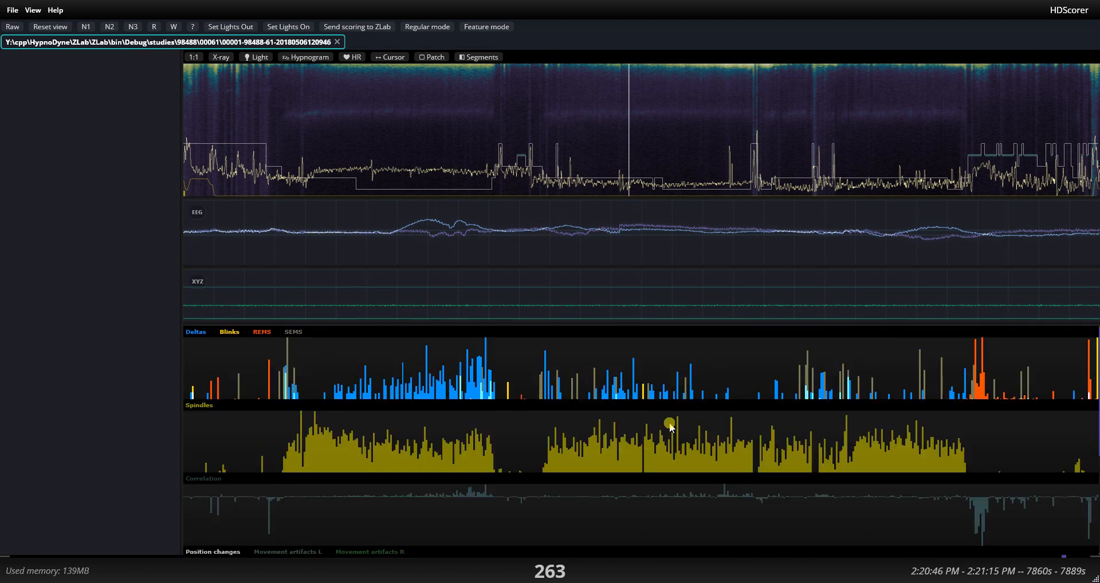
scroll(672, 424, down, 5)
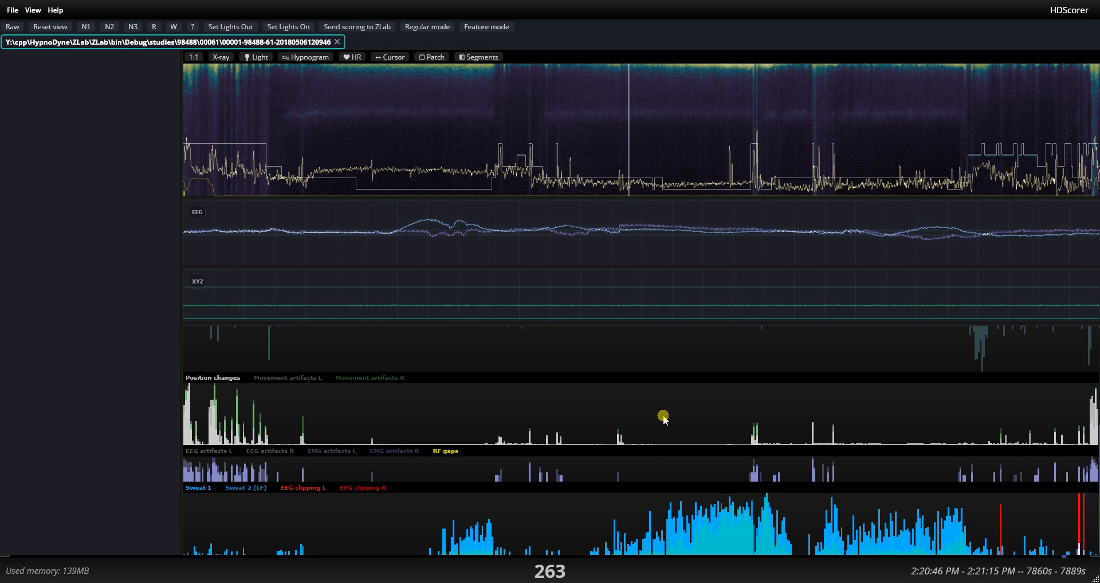
scroll(665, 420, up, 5)
scroll(662, 418, down, 5)
Inspect the EEG at epoch 310 with varied amplitude and return to the deltas and spindles charts.
click(709, 167)
scroll(698, 246, up, 3)
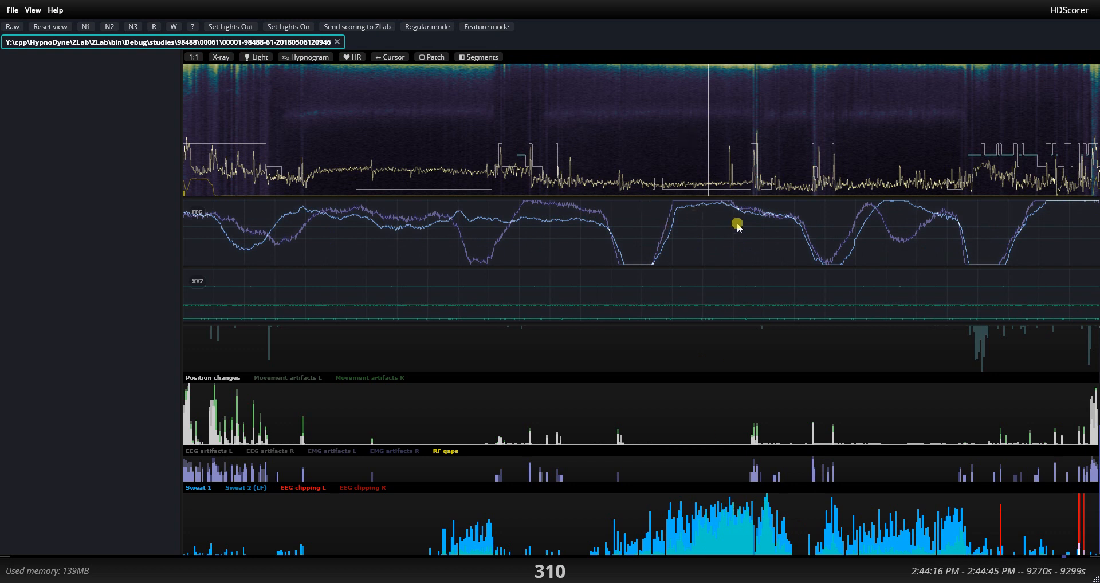
scroll(734, 223, down, 1)
scroll(705, 460, up, 3)
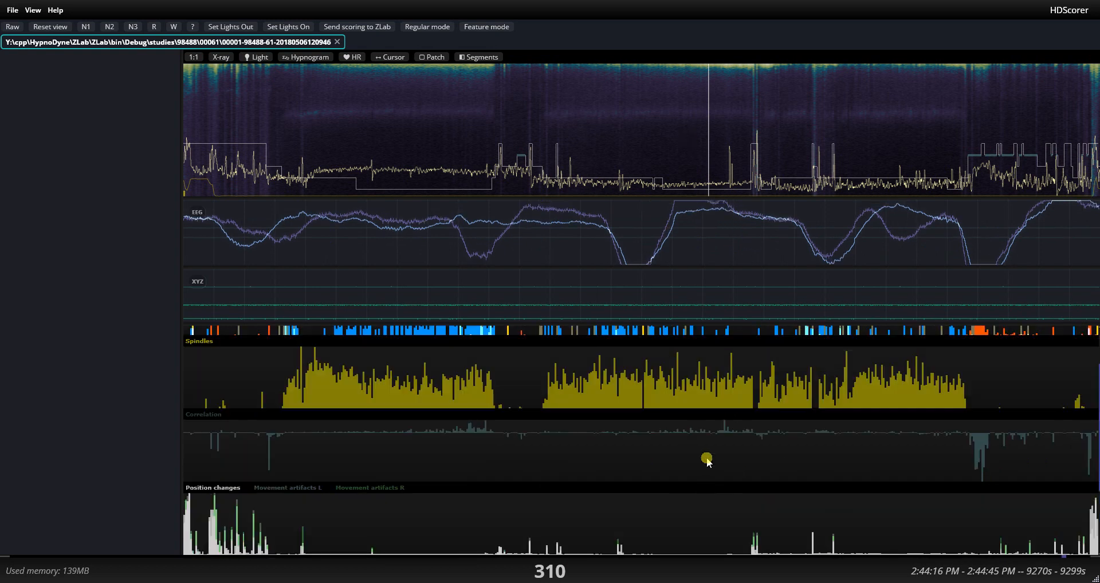
Inspect the EEG up to epoch 283 and at epoch 404 against the sweat chart.
click(549, 115)
drag(599, 119, 663, 120)
scroll(699, 409, down, 3)
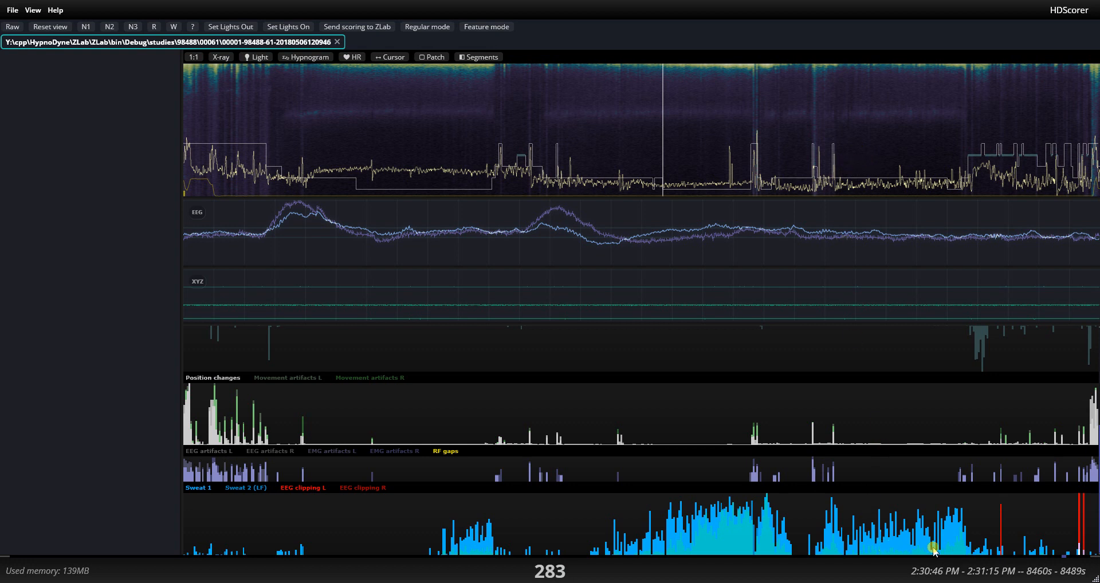
click(872, 128)
click(868, 128)
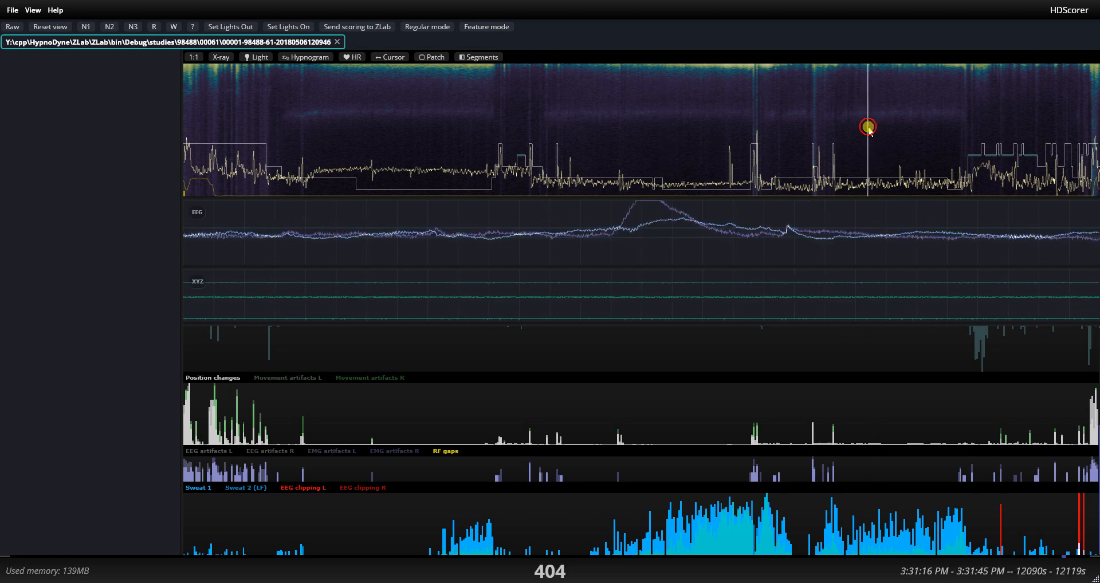
View the EEG filtering and color settings, cancel out of them and increase the EEG panel's height.
double_click(408, 269)
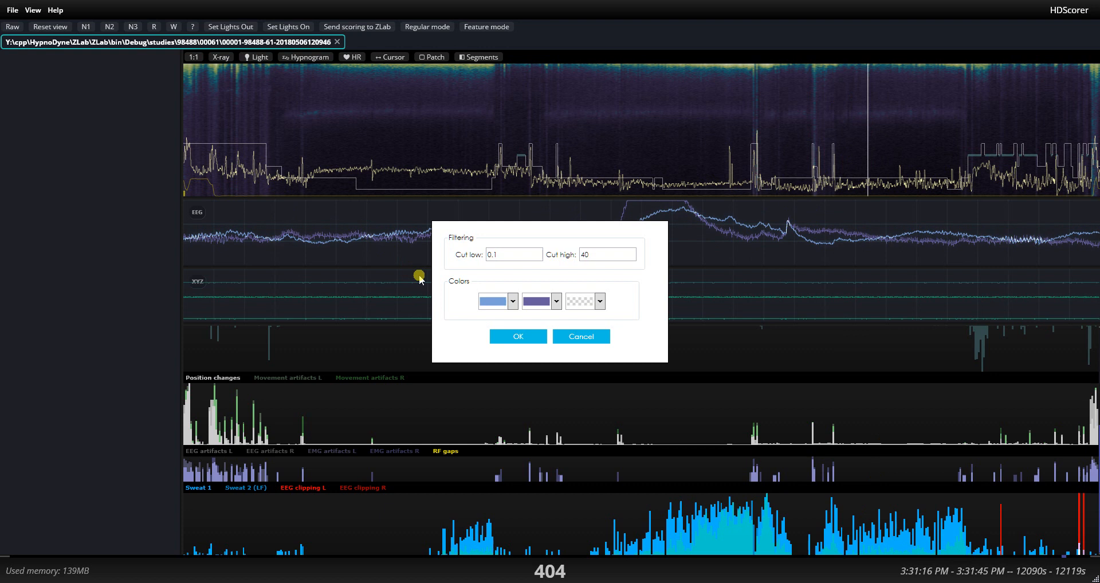
click(566, 337)
drag(550, 269, 535, 310)
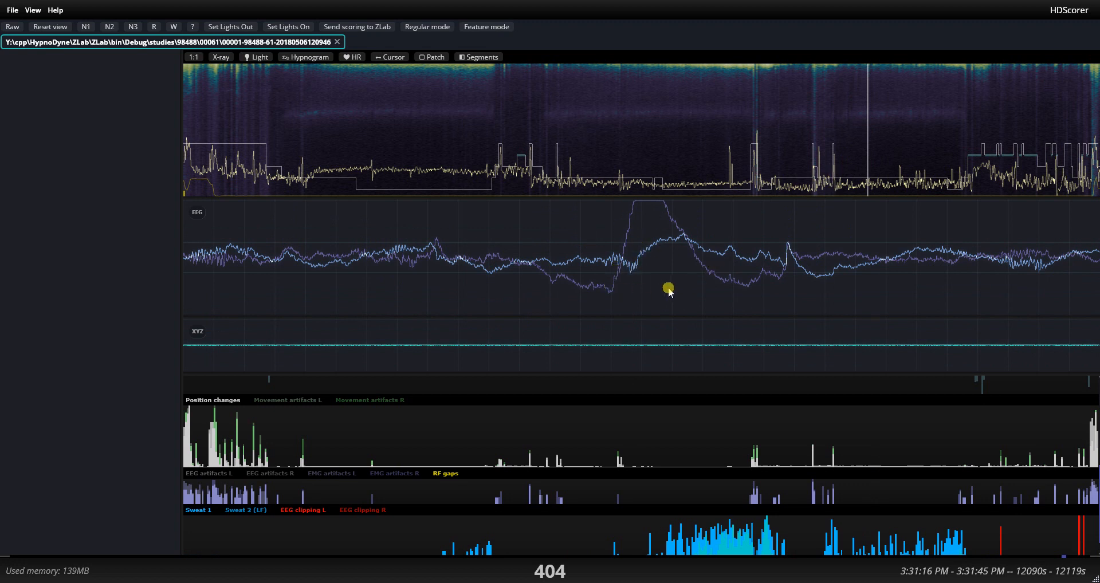
Go to epoch 400, brighten the spectrogram and fine-tune the EEG trace's amplitude.
click(861, 146)
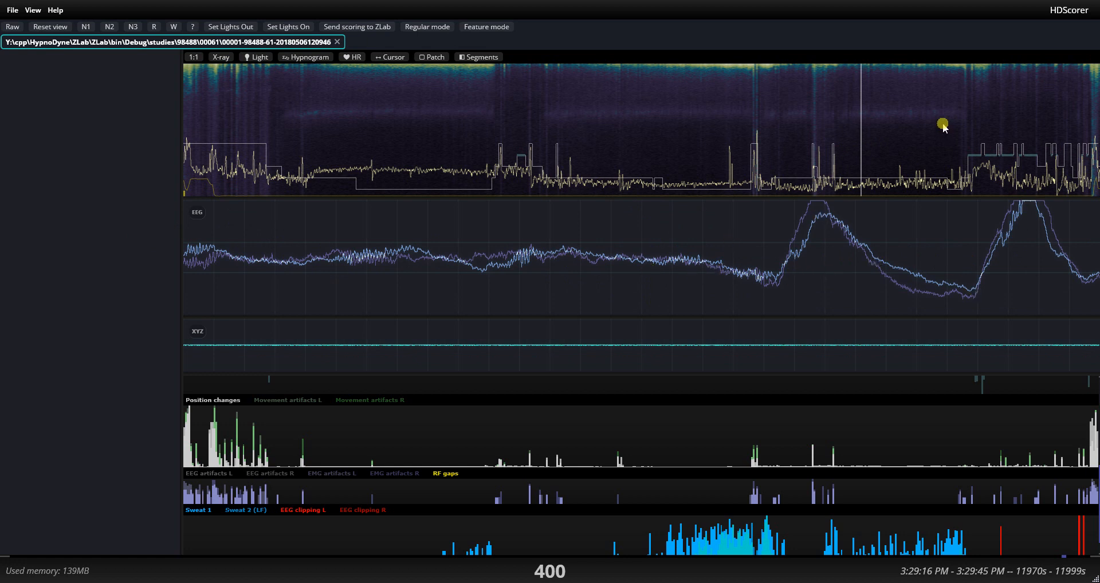
scroll(930, 88, down, 2)
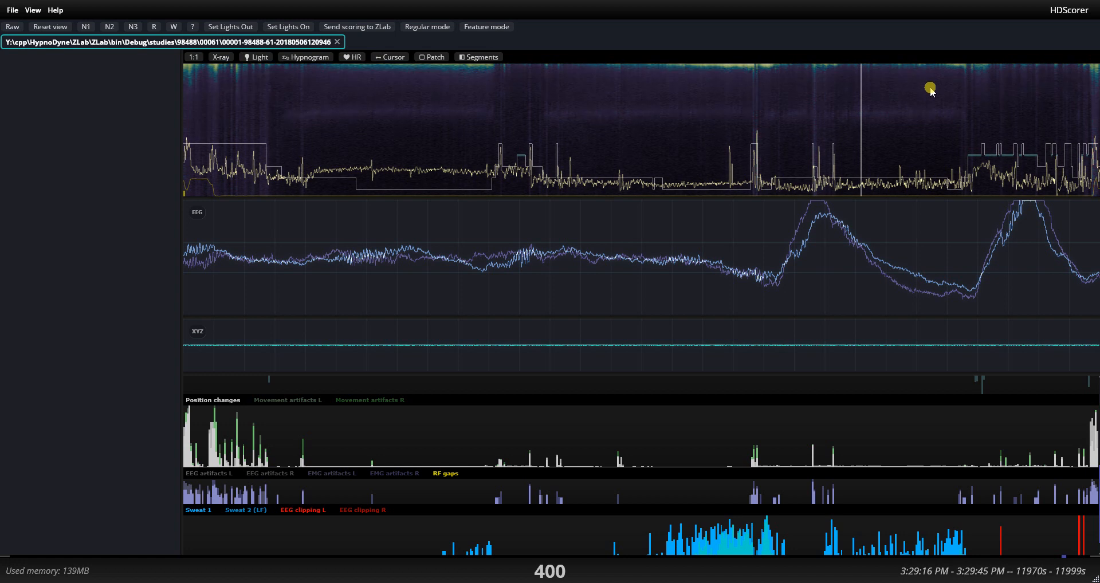
scroll(930, 90, up, 8)
scroll(930, 90, up, 2)
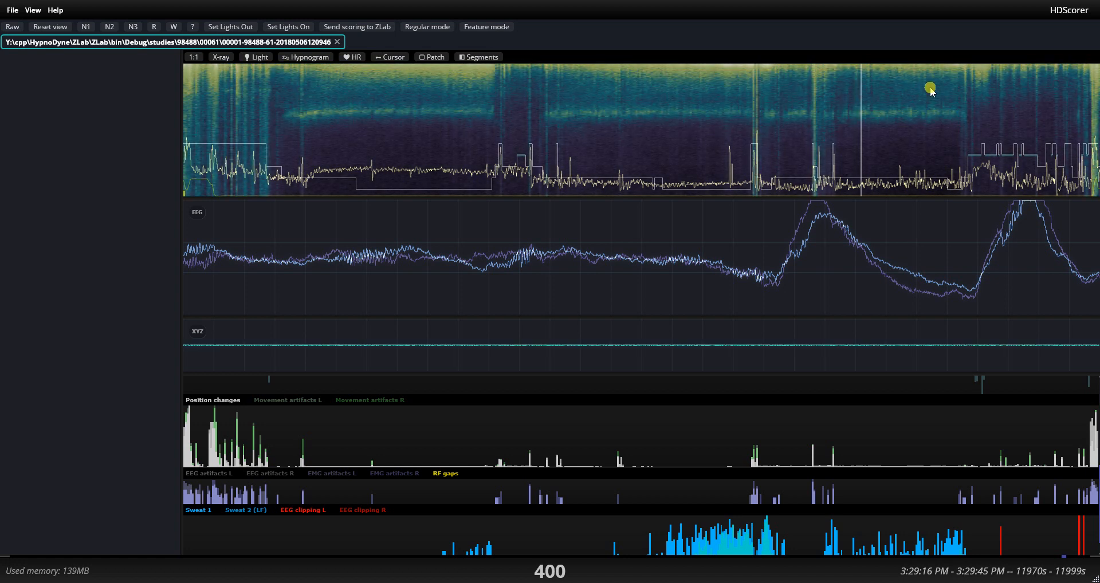
scroll(930, 90, down, 3)
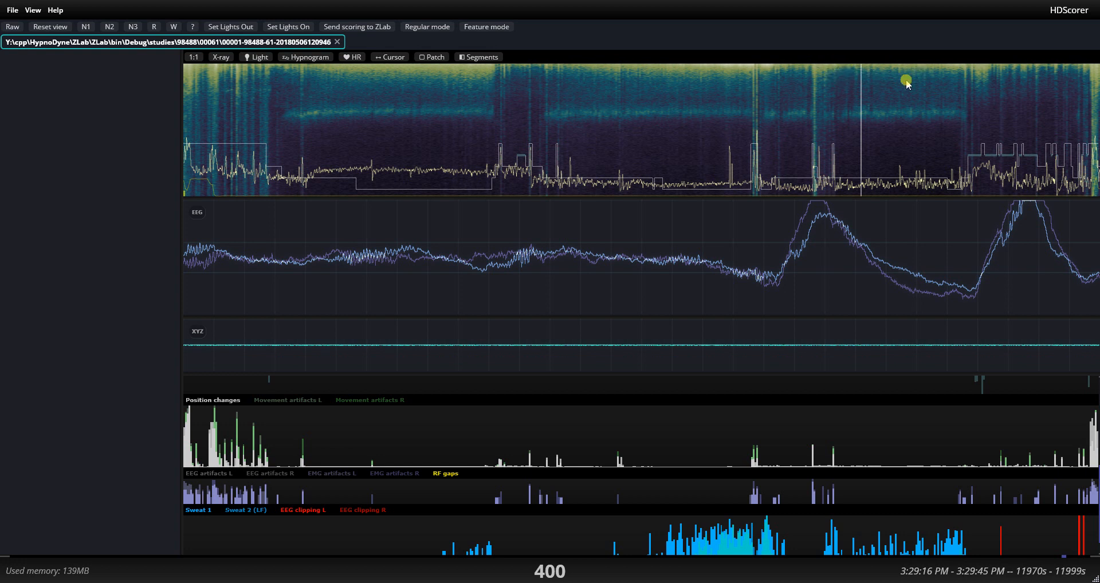
scroll(885, 257, down, 2)
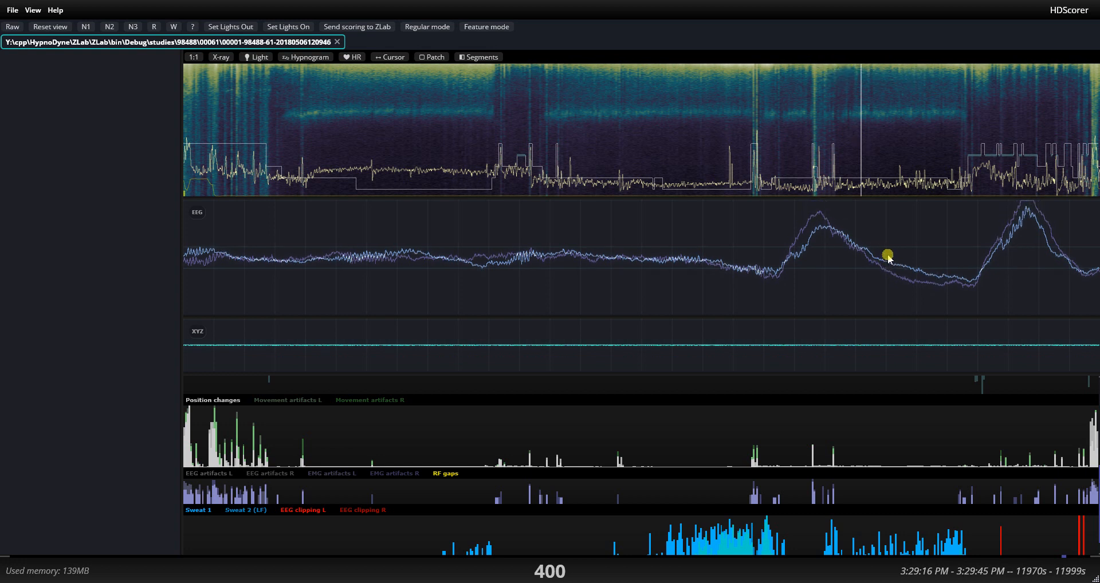
scroll(886, 247, up, 1)
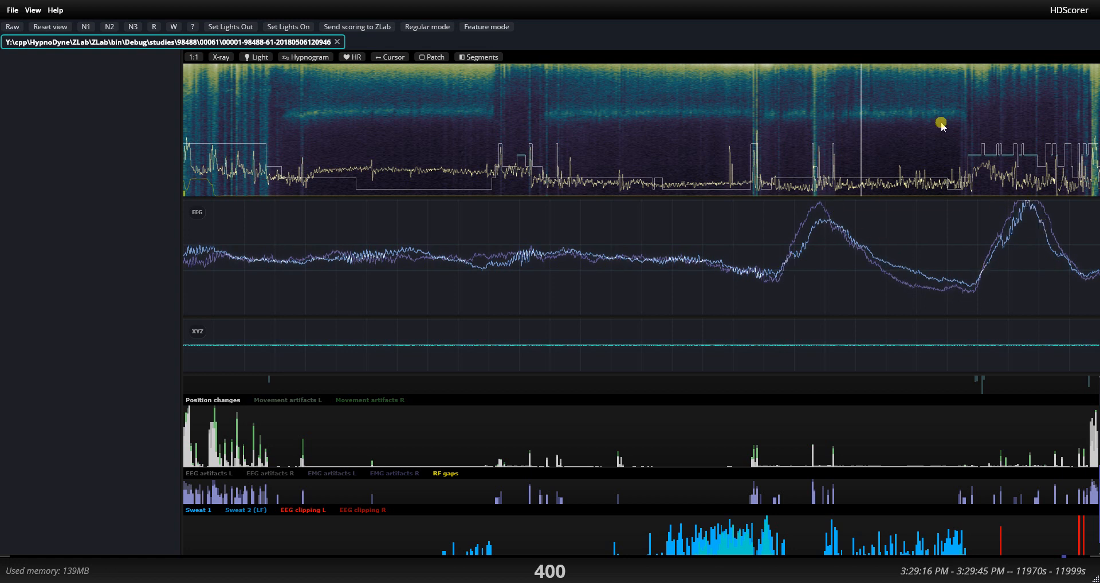
Inspect the EEG at epochs 410 and 436 against the sweat and spindles charts.
key(Right)
key(Right)
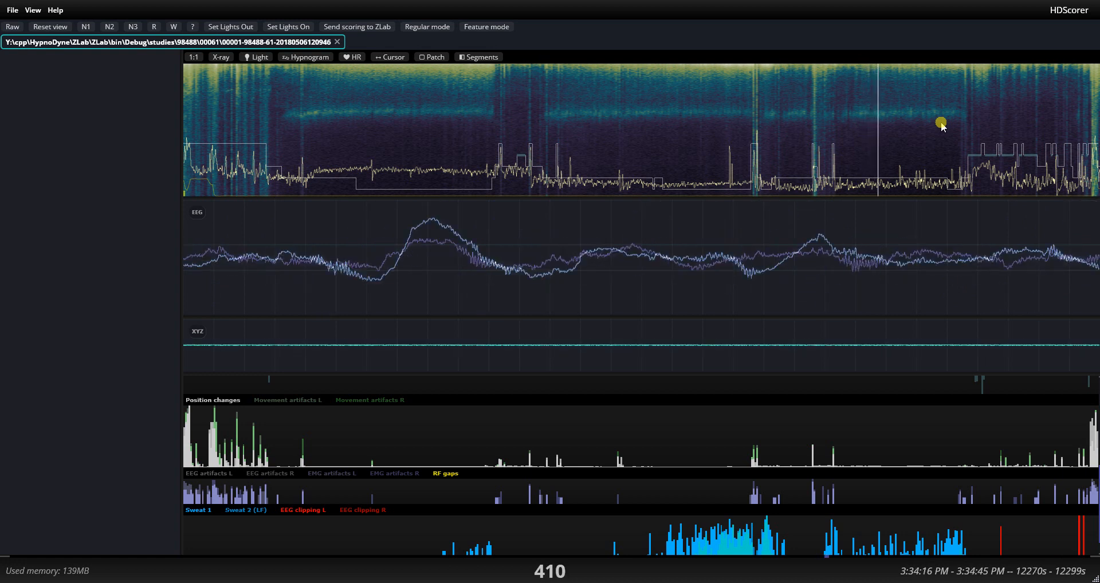
click(916, 123)
click(922, 122)
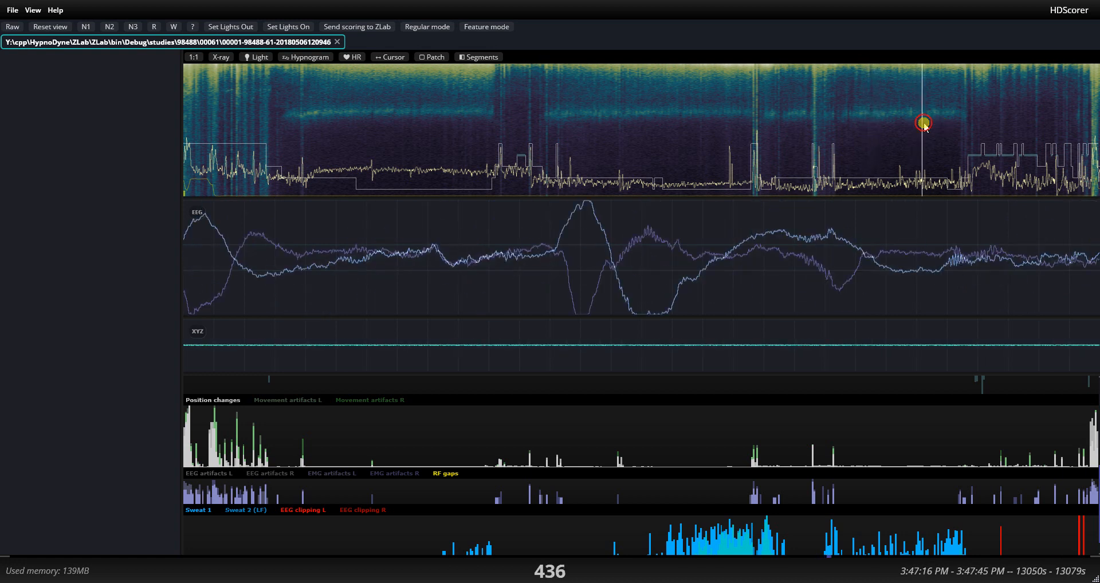
scroll(759, 453, down, 1)
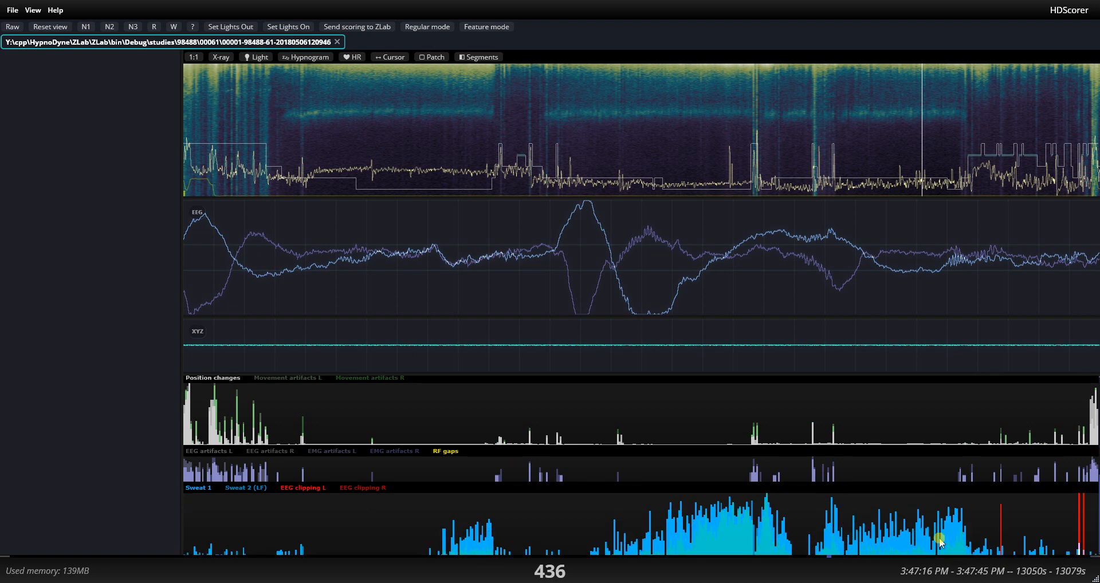
scroll(823, 532, down, 3)
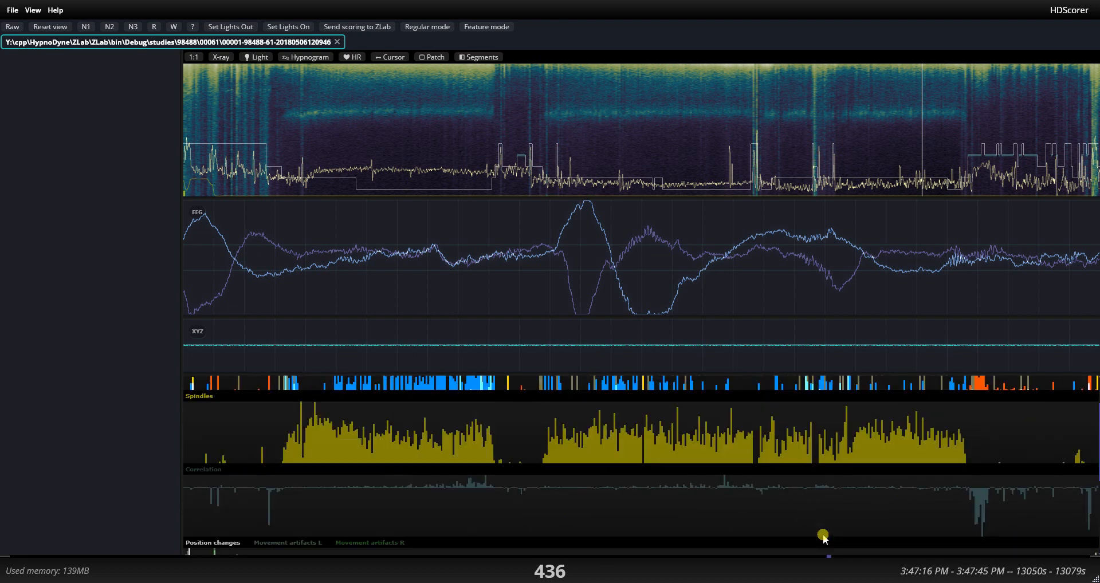
scroll(824, 533, up, 3)
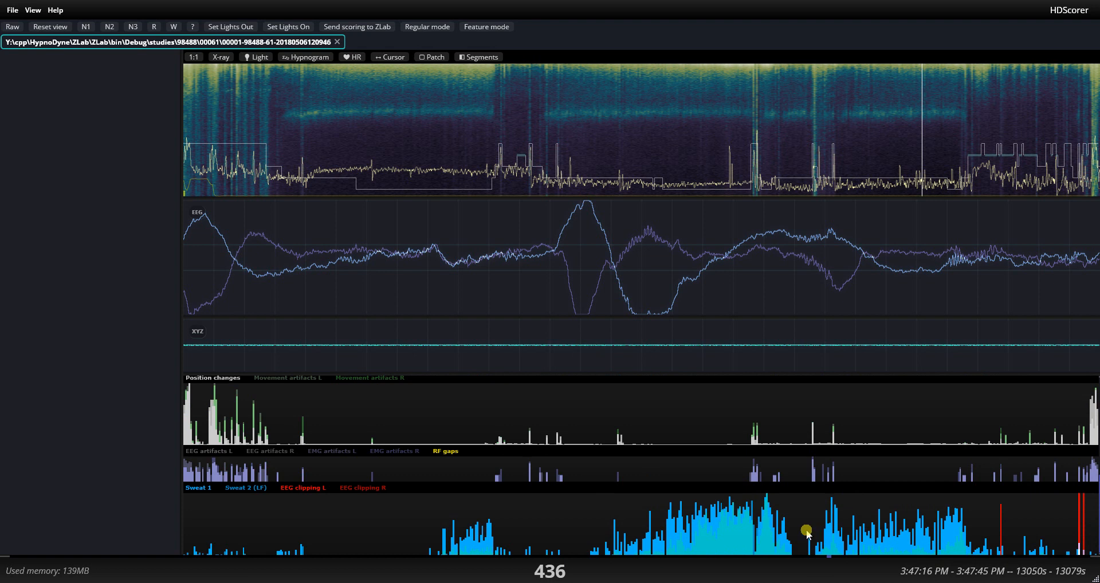
Switch to ZLab, enlarge the participant details panel, open the recording's folder and display its ext subfolder in full size.
click(709, 518)
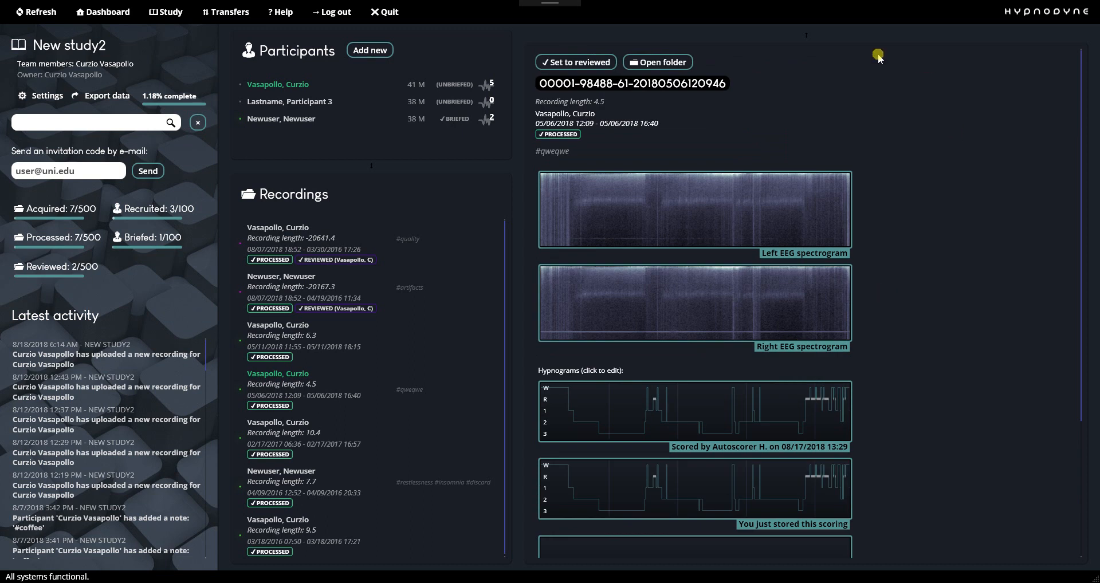
drag(785, 34, 793, 165)
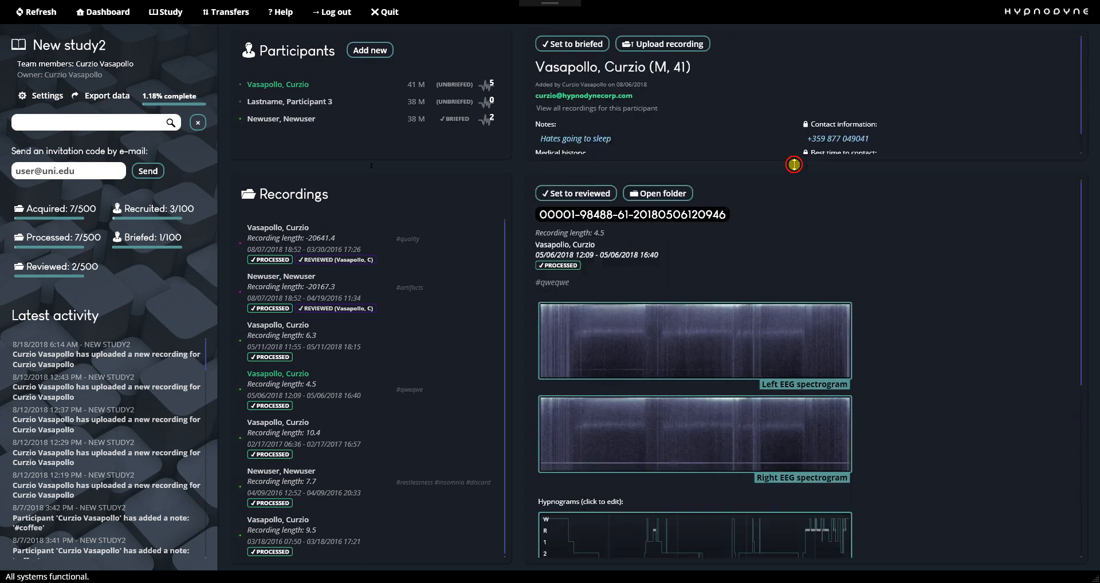
click(681, 193)
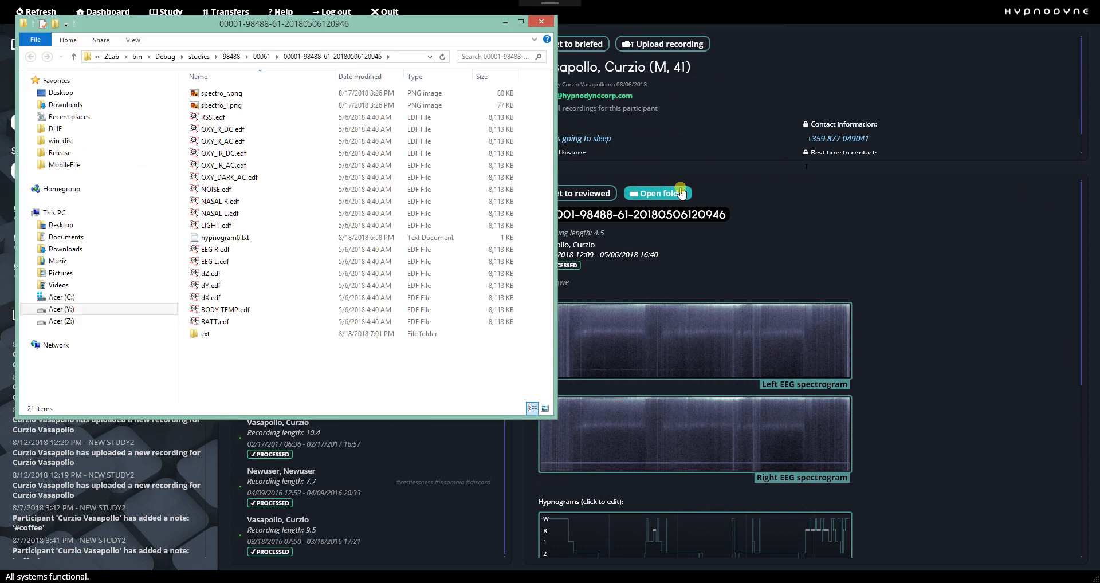
double_click(216, 336)
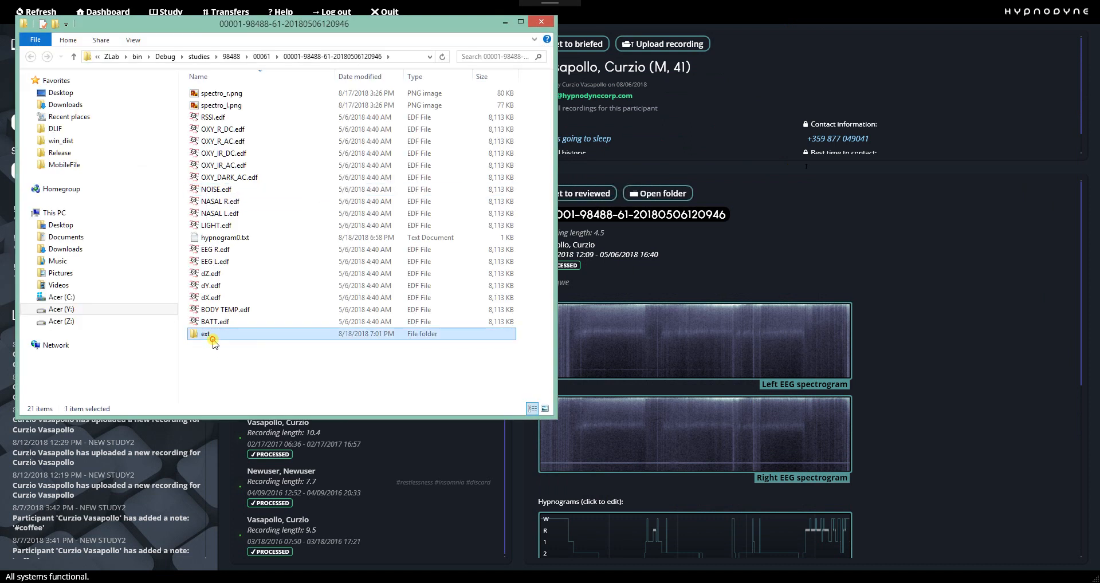
double_click(362, 26)
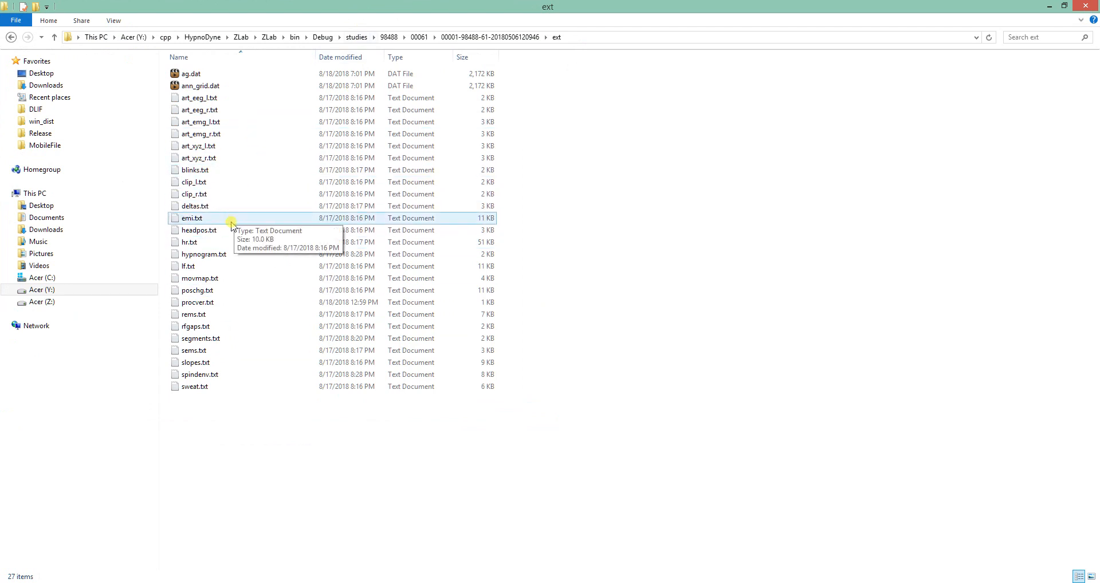
Look through the values in movmap.txt, close the file and minimize the folder window.
double_click(221, 279)
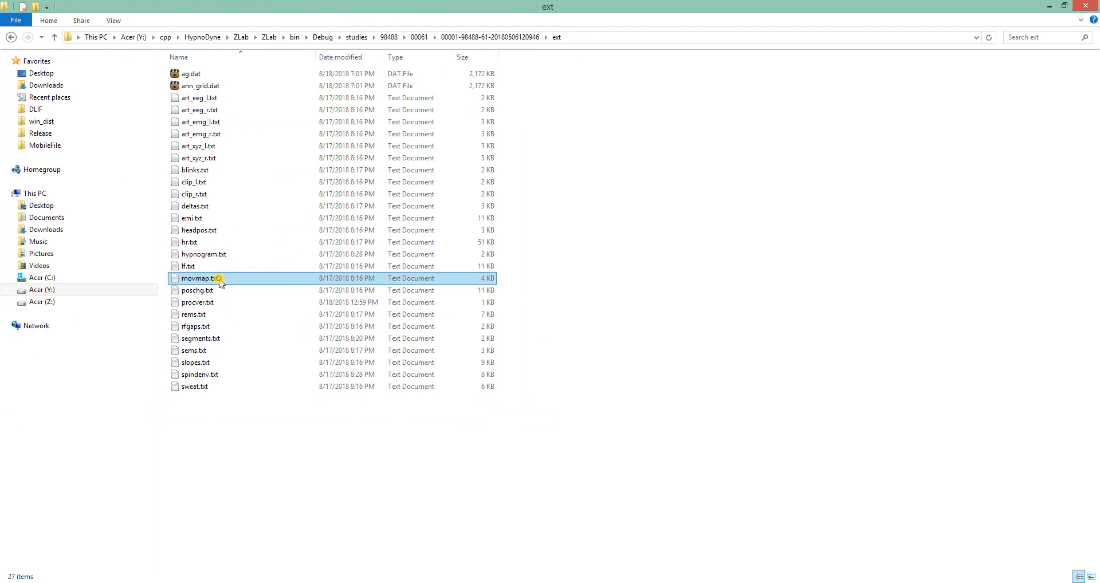
scroll(606, 344, down, 4)
scroll(642, 342, down, 10)
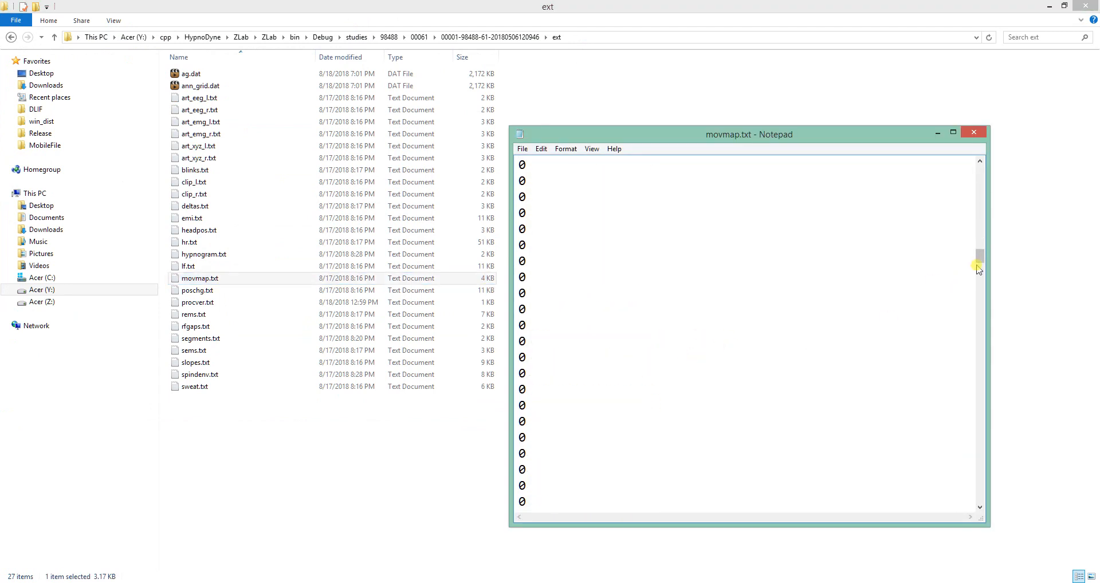
drag(980, 259, 962, 30)
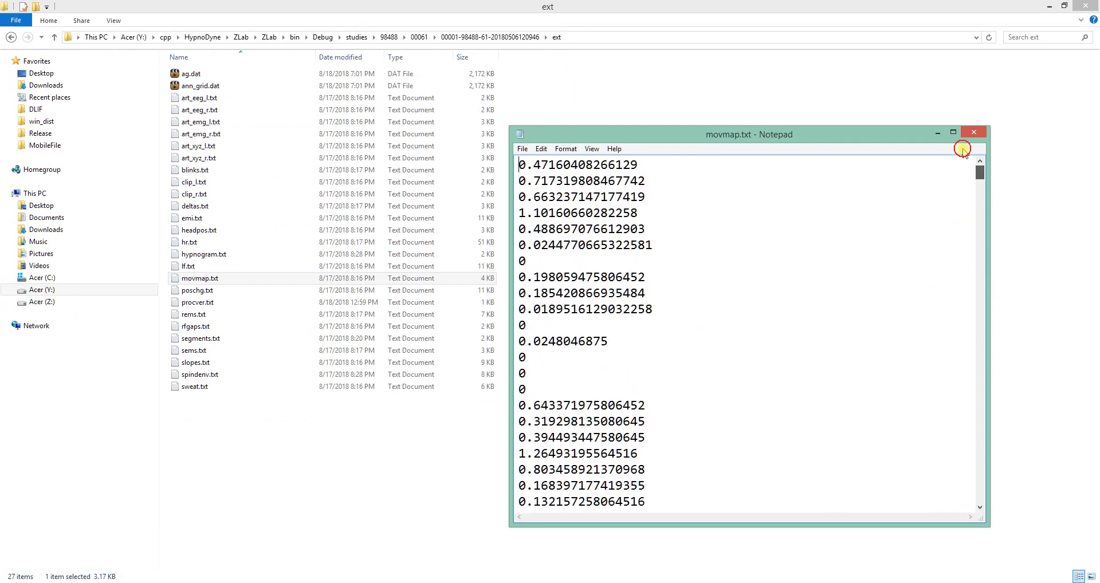
click(974, 133)
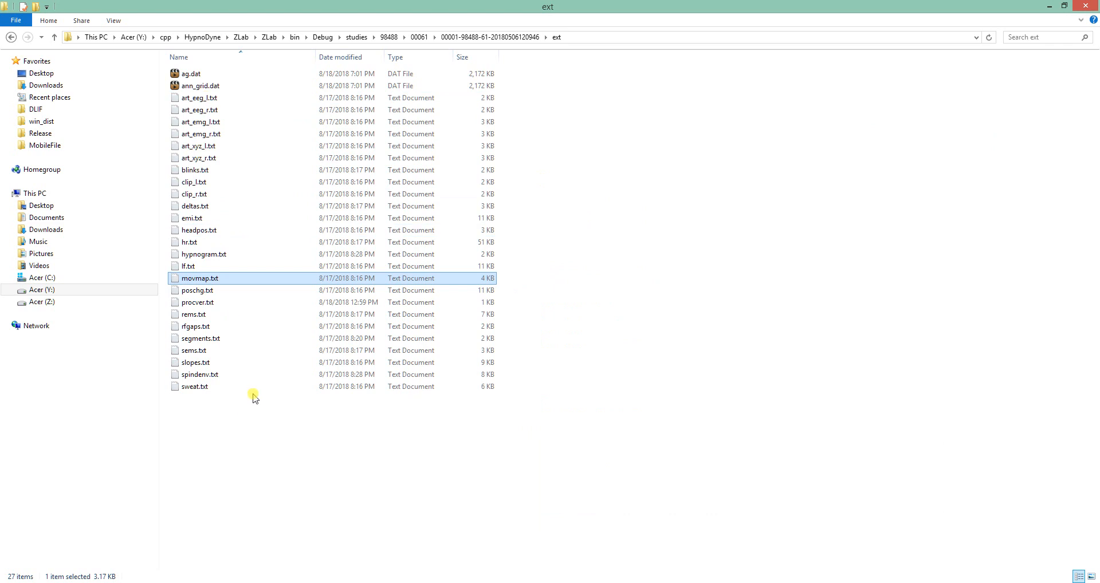
click(1052, 6)
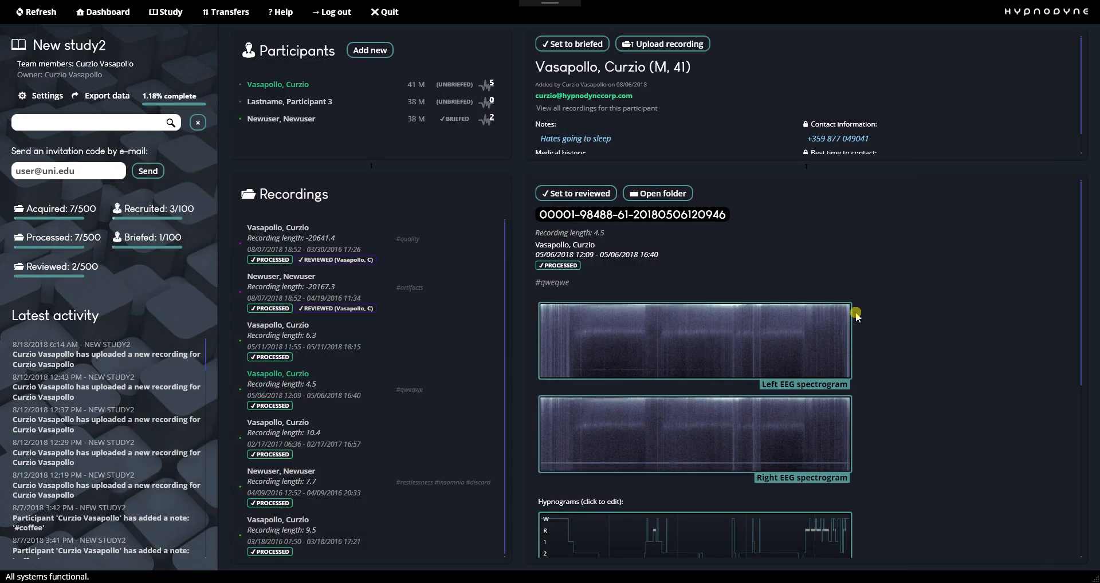
Alternate between HDScorer and ZLab to compare the feature charts with the recording's stored hypnograms, ending in HDScorer.
key(alt+Tab)
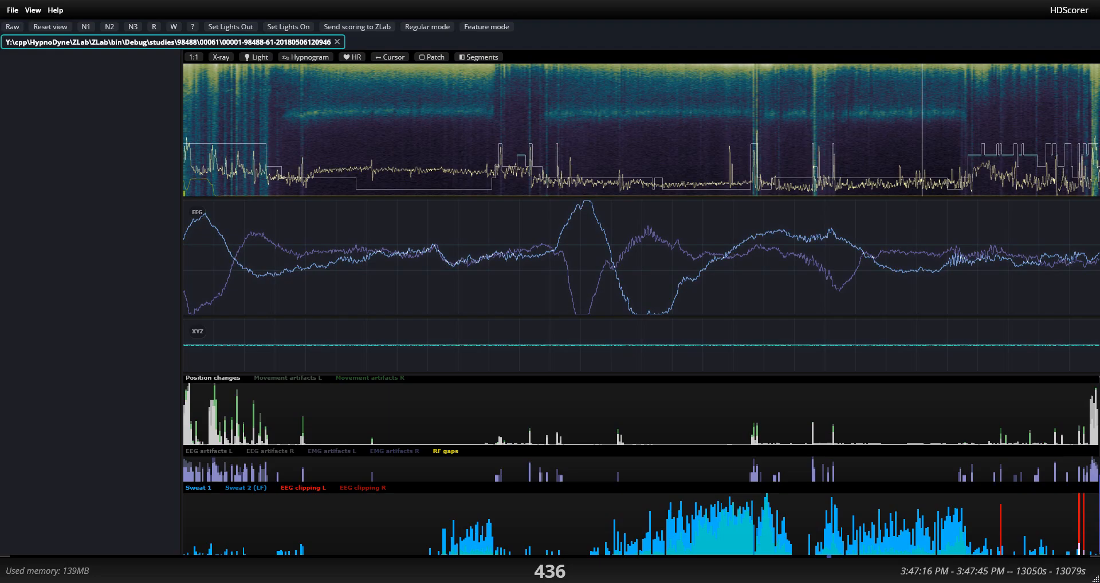
key(alt+Tab)
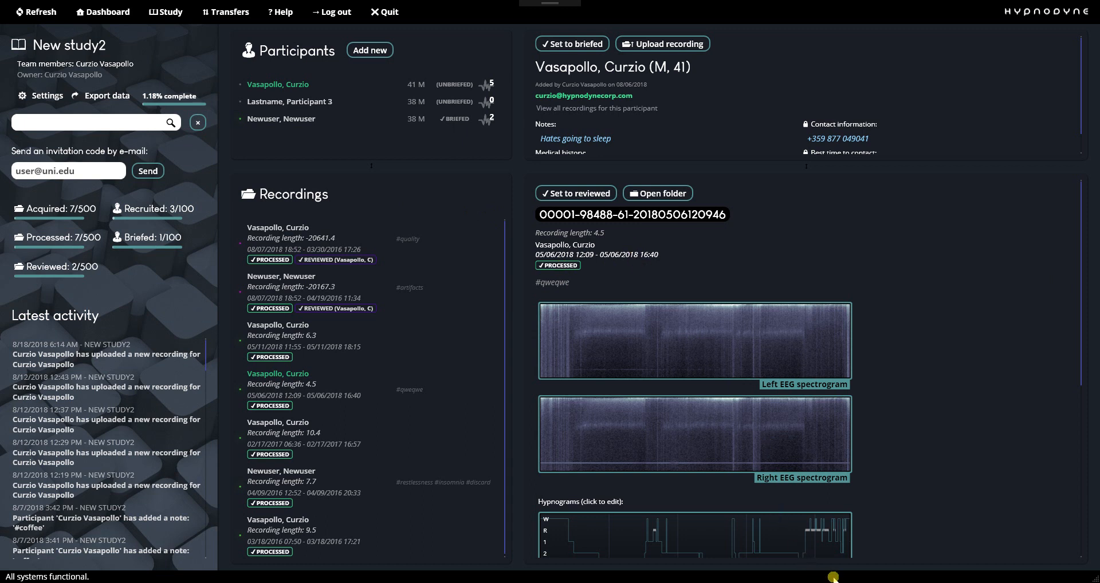
key(alt+Tab)
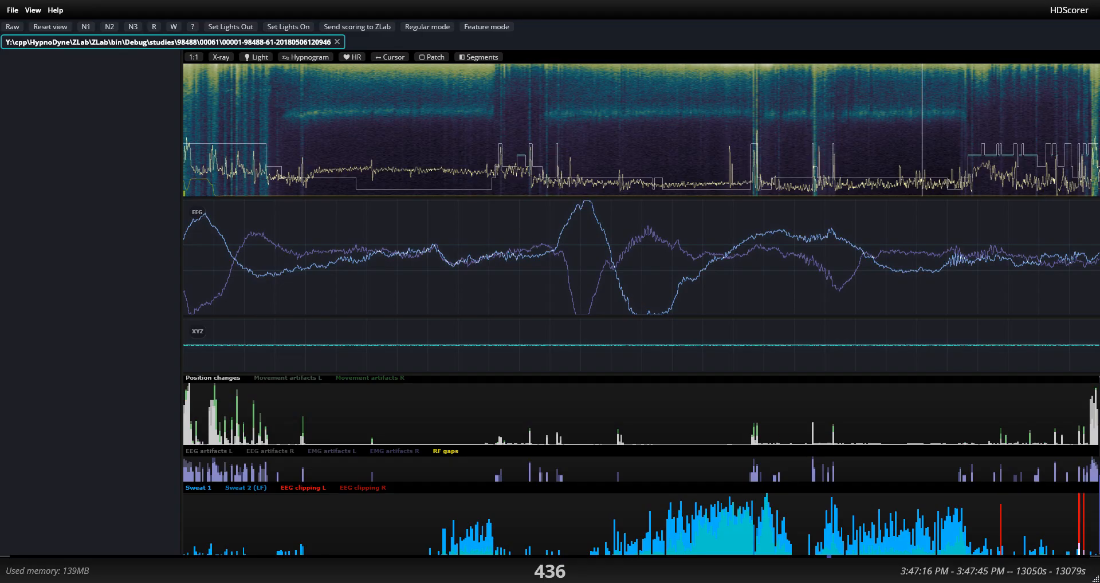
key(alt+Tab)
scroll(896, 388, down, 3)
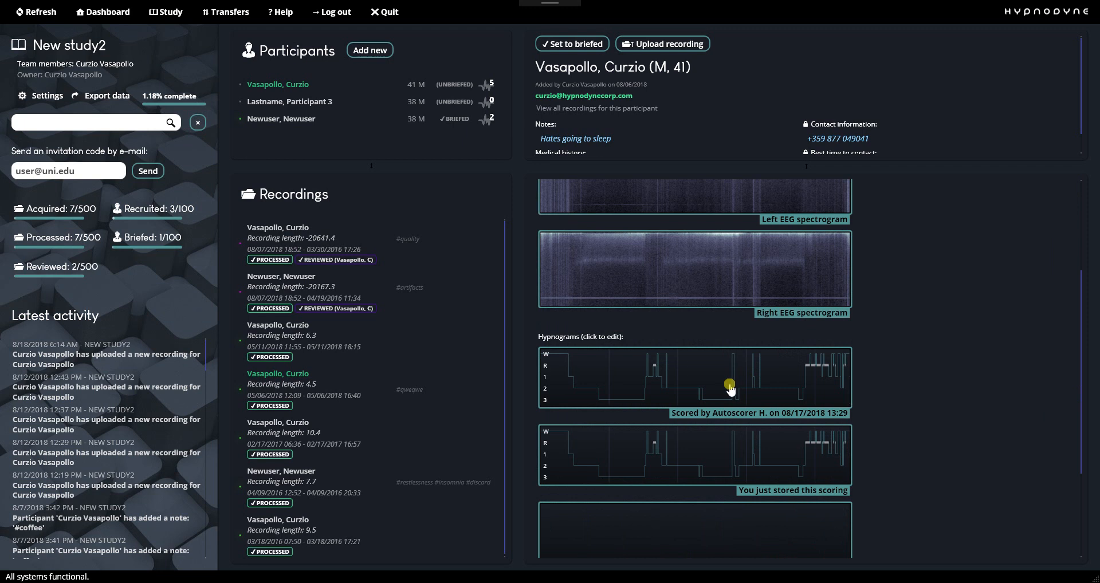
key(alt+Tab)
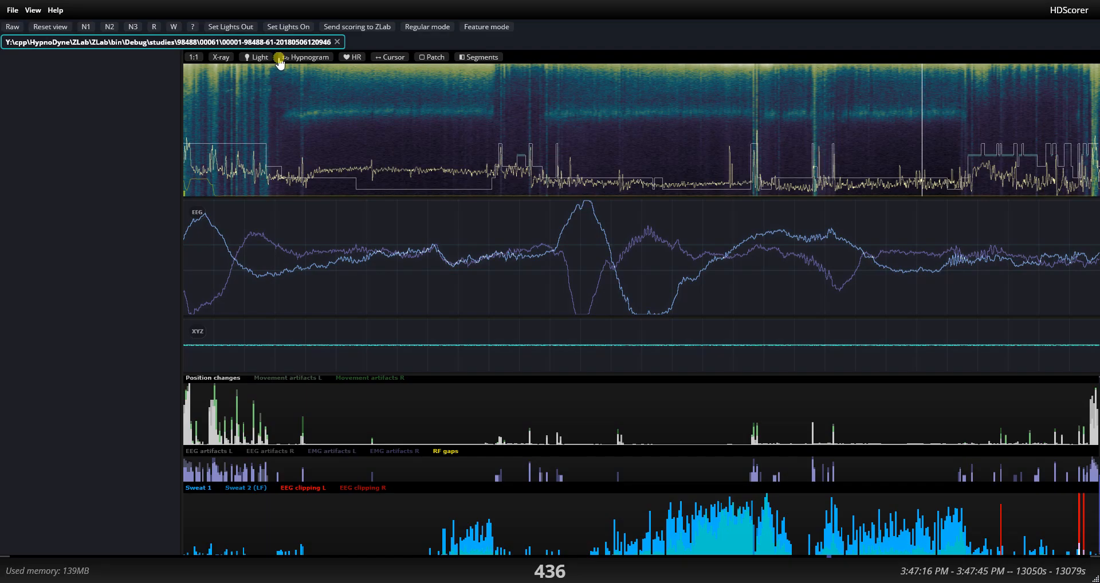
Rescore the epochs following the movement at epoch 190 as REM, advancing to epoch 199.
drag(279, 62, 509, 148)
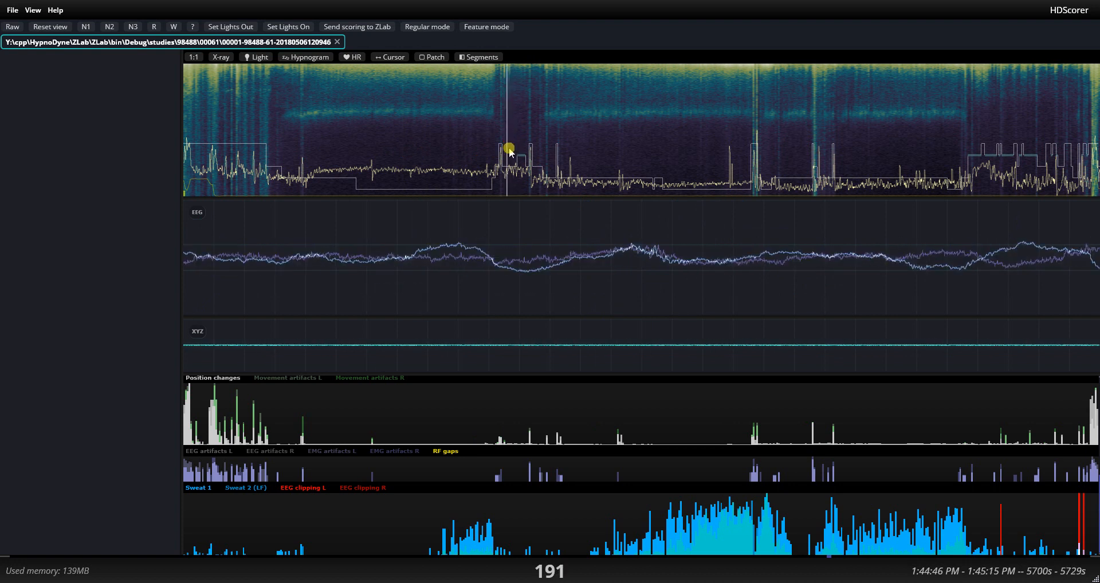
key(Right)
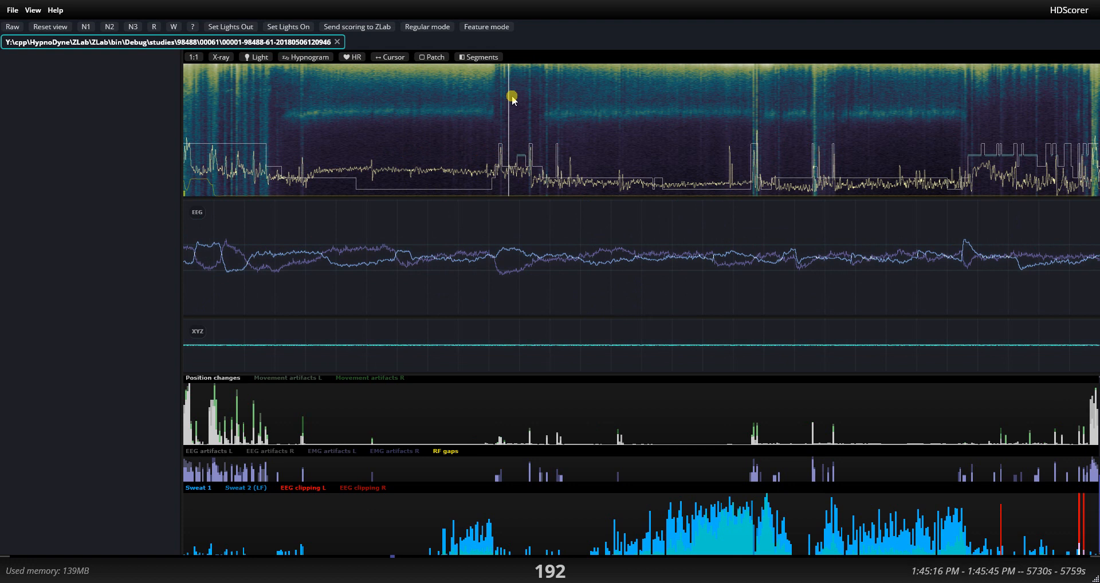
key(Left)
key(Left)
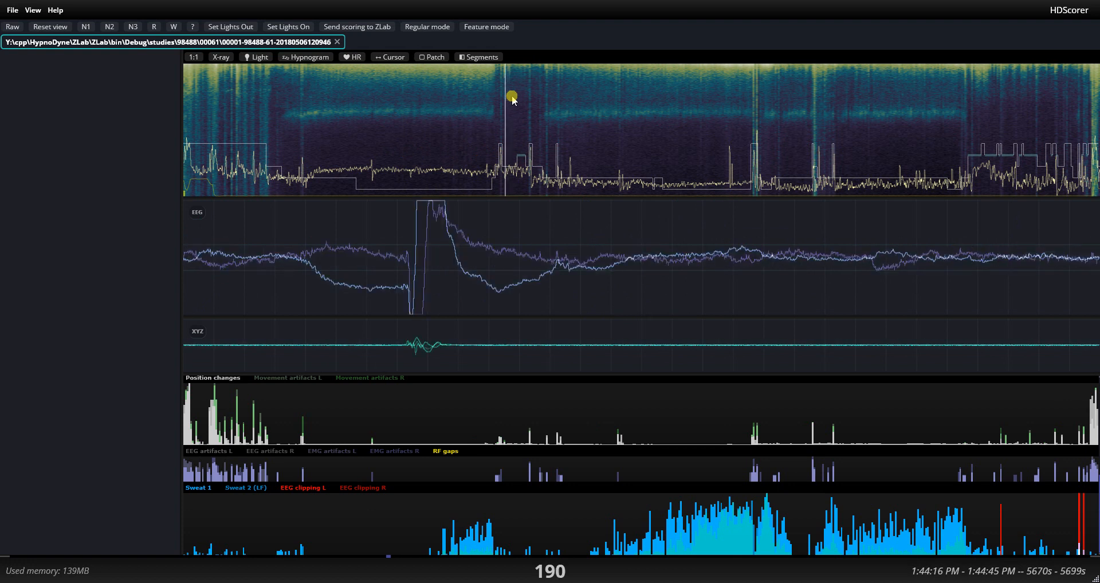
key(Right)
key(Right)
key(Right)
key(Right)
key(Right)
key(Right)
key(Right)
key(Right)
key(Right)
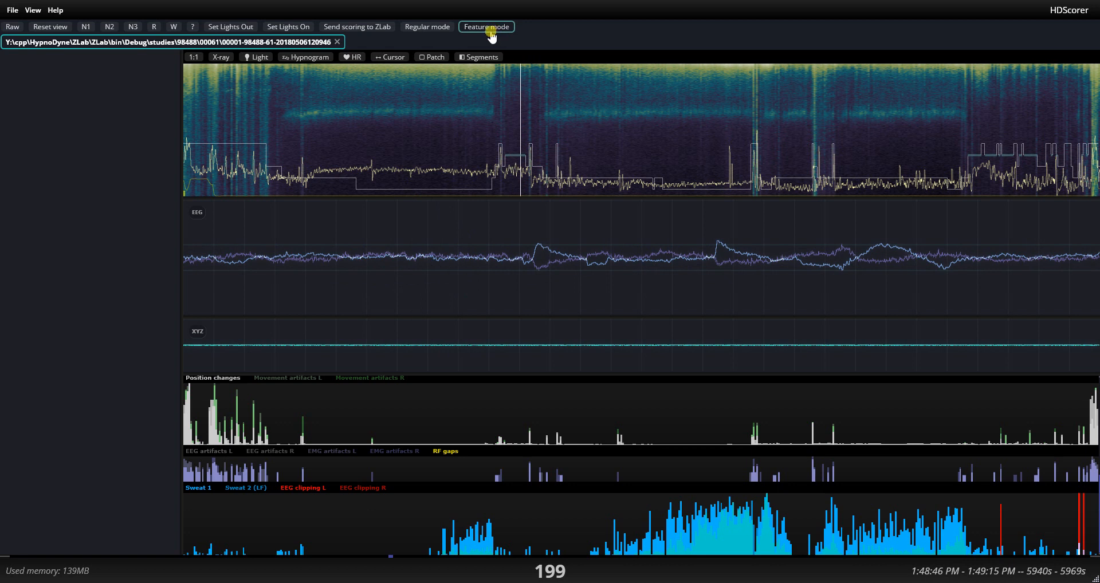
Send the edited scoring to ZLab and view the recording's hypnograms there.
click(365, 28)
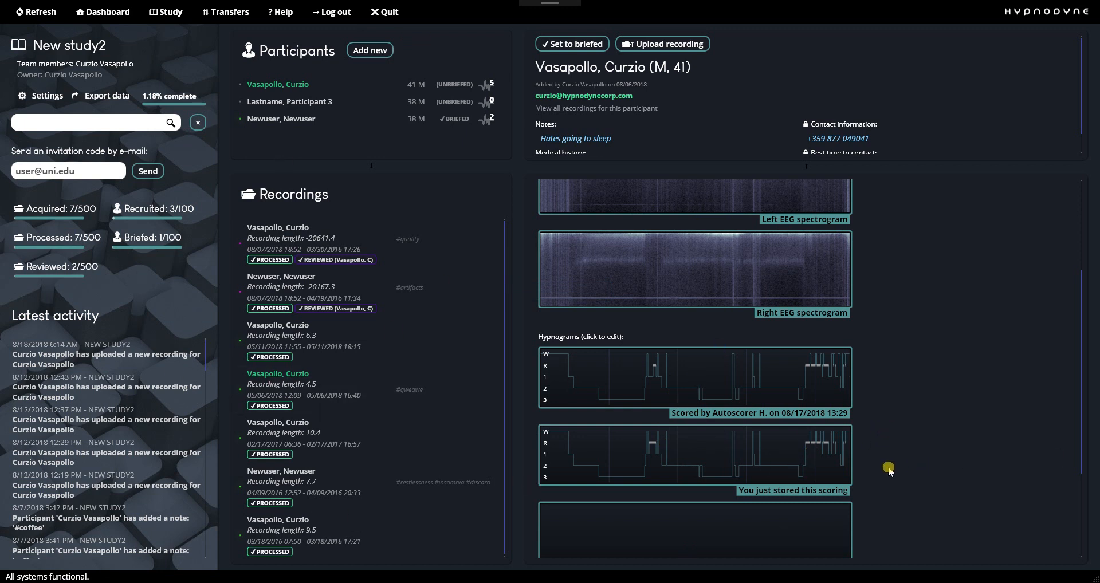
scroll(888, 465, up, 2)
scroll(895, 453, down, 3)
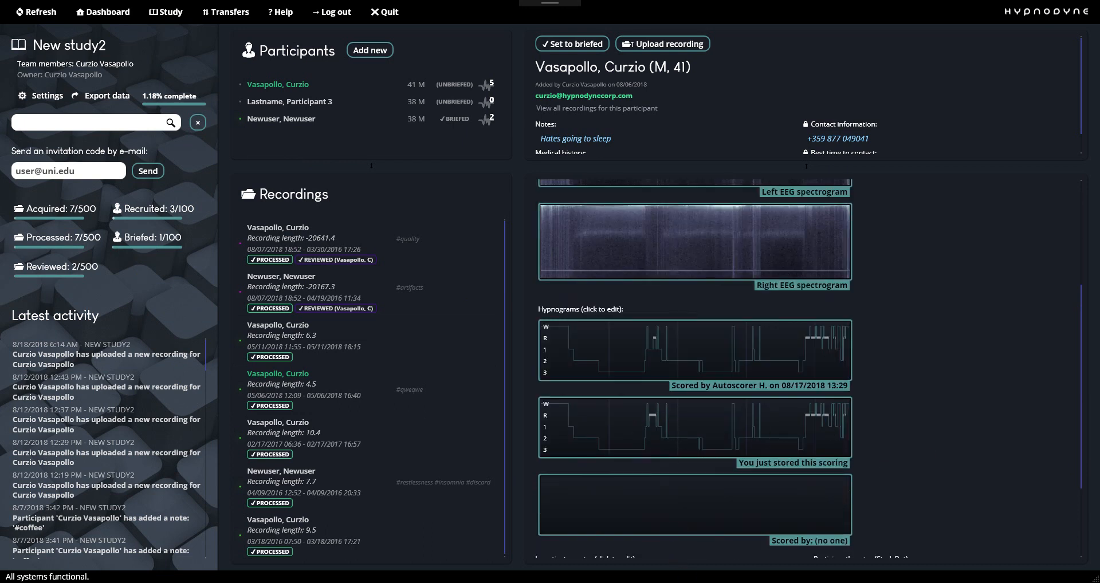
Inspect hypnogram0.txt in the recording's main folder, close it and return to ZLab.
mouse_move(902, 582)
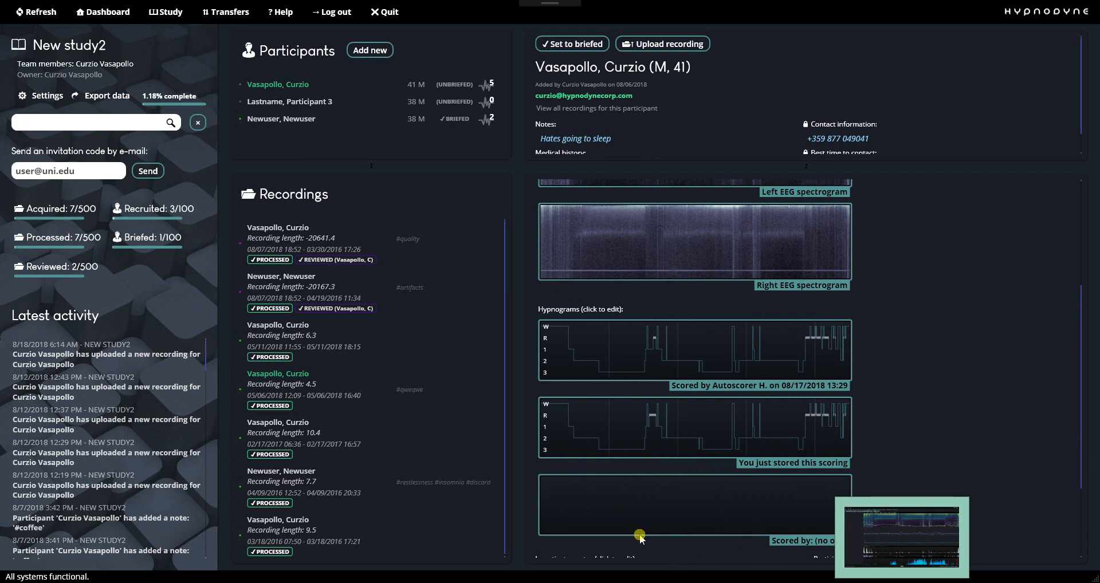
click(421, 581)
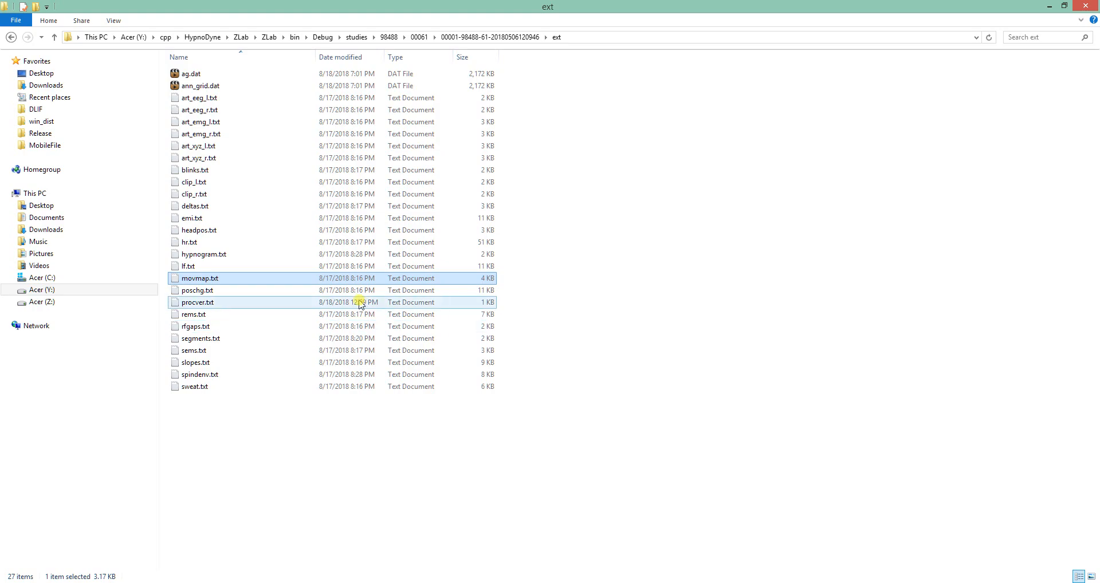
click(499, 37)
double_click(231, 219)
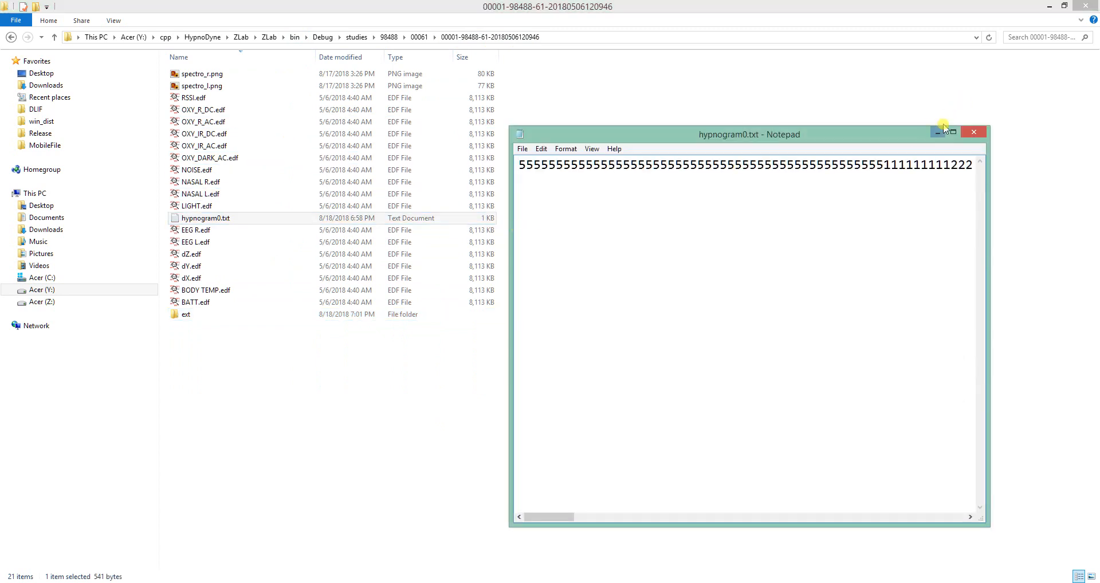
click(975, 133)
key(alt+Tab)
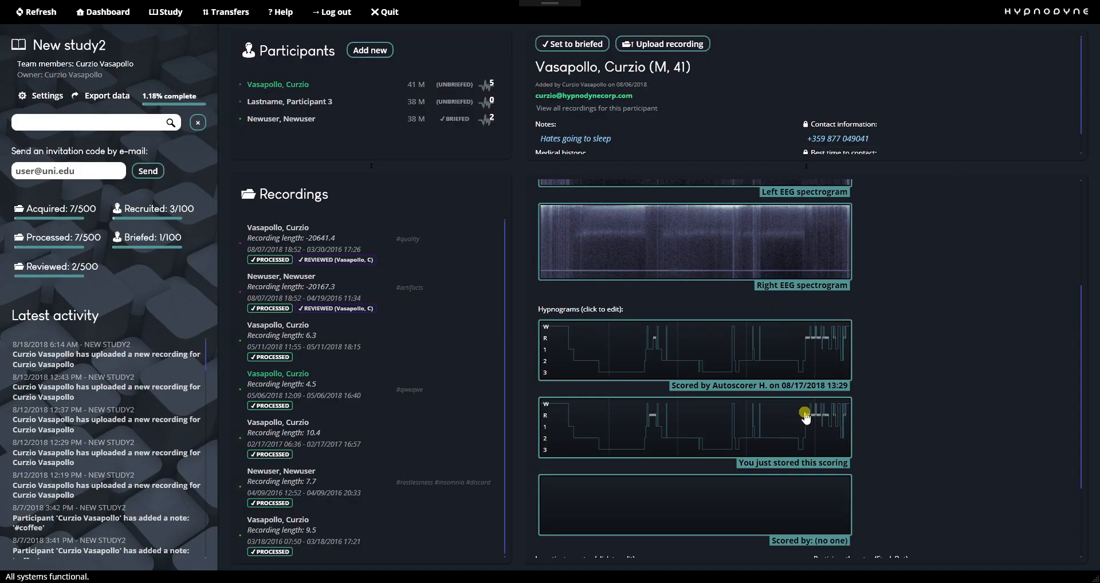
Select the 6.3-hour recording, reselect the 4.5-hour recording and locate hypnogram1.txt in its folder.
click(334, 358)
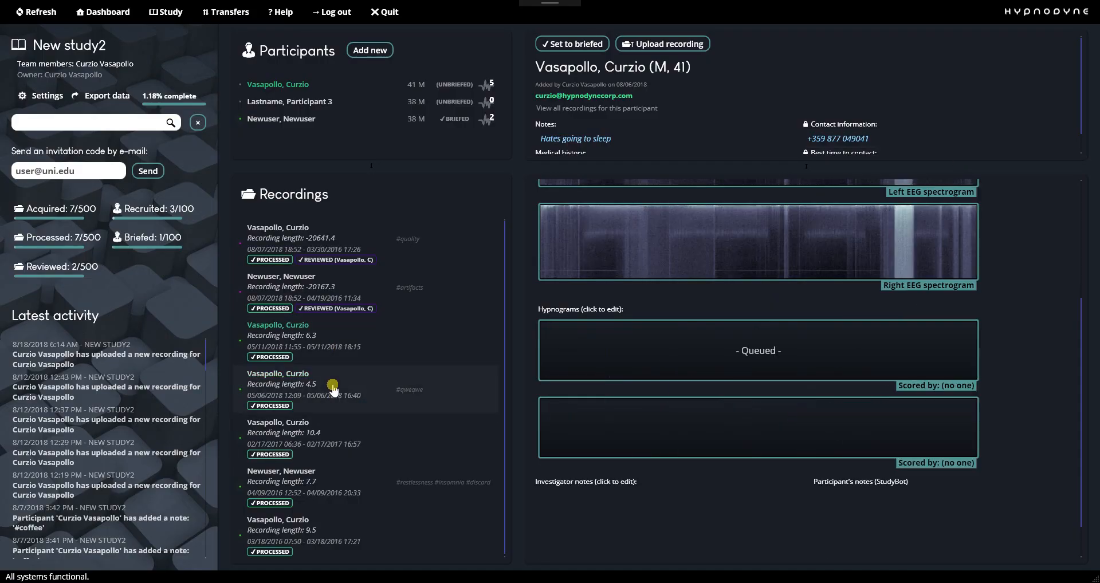
click(333, 386)
key(alt+Tab)
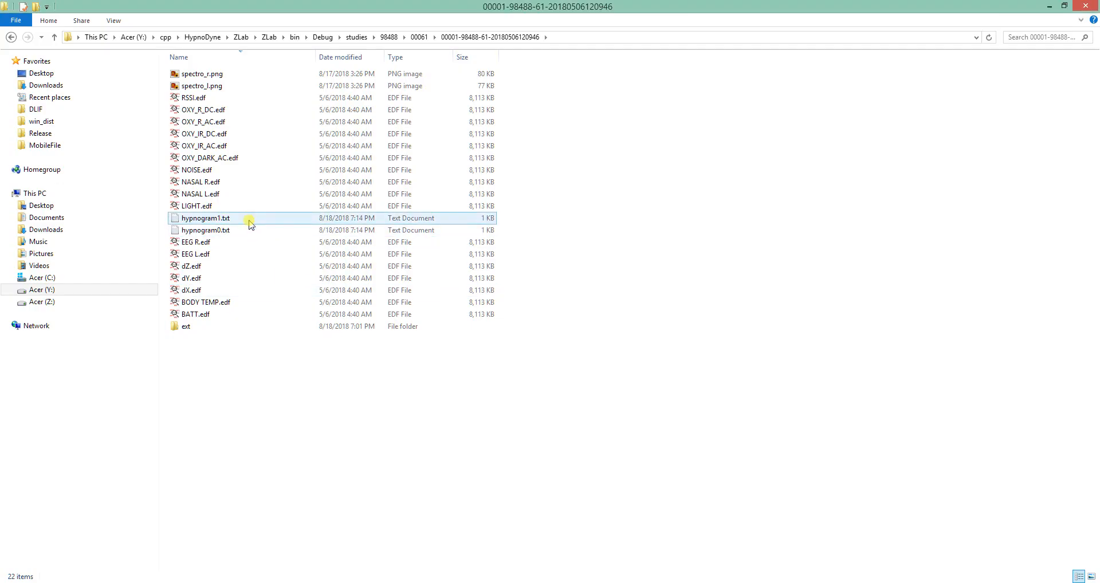
click(286, 218)
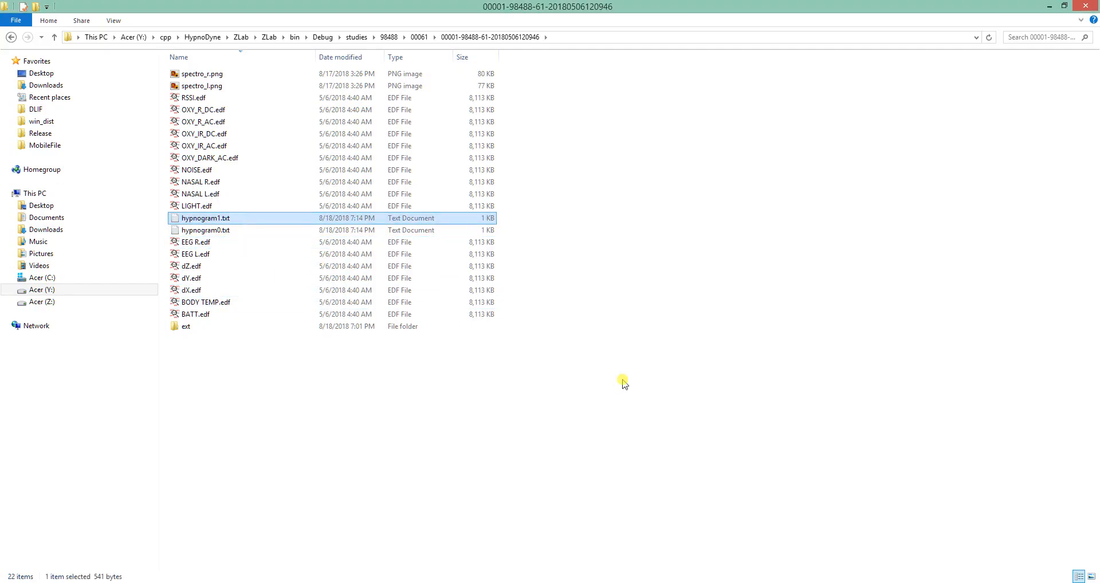
Return to ZLab and open the 4.5-hour recording's empty third hypnogram for scoring in HDScorer.
key(alt+Tab)
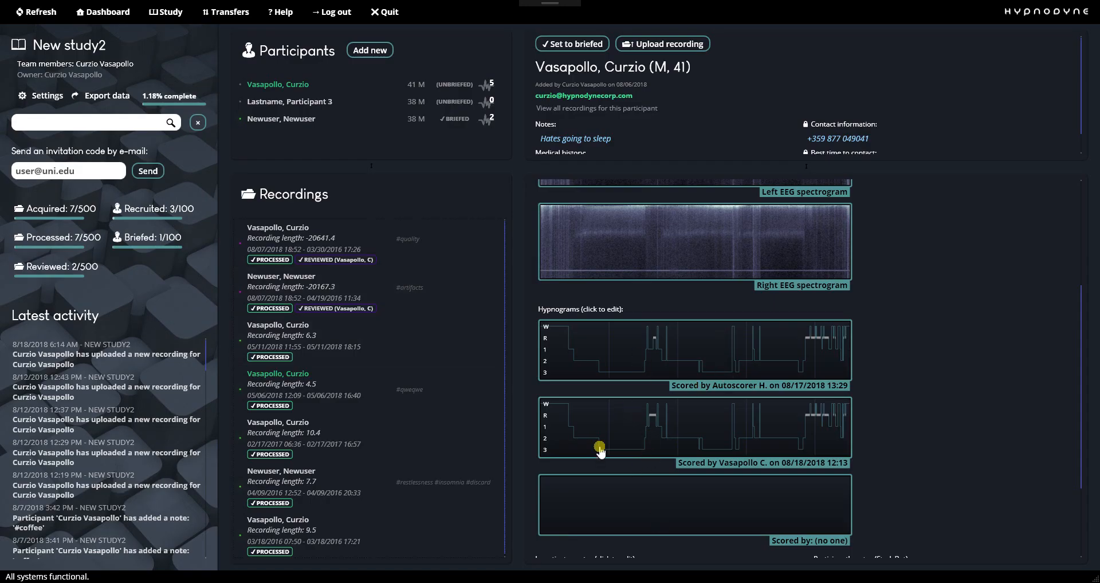
right_click(619, 442)
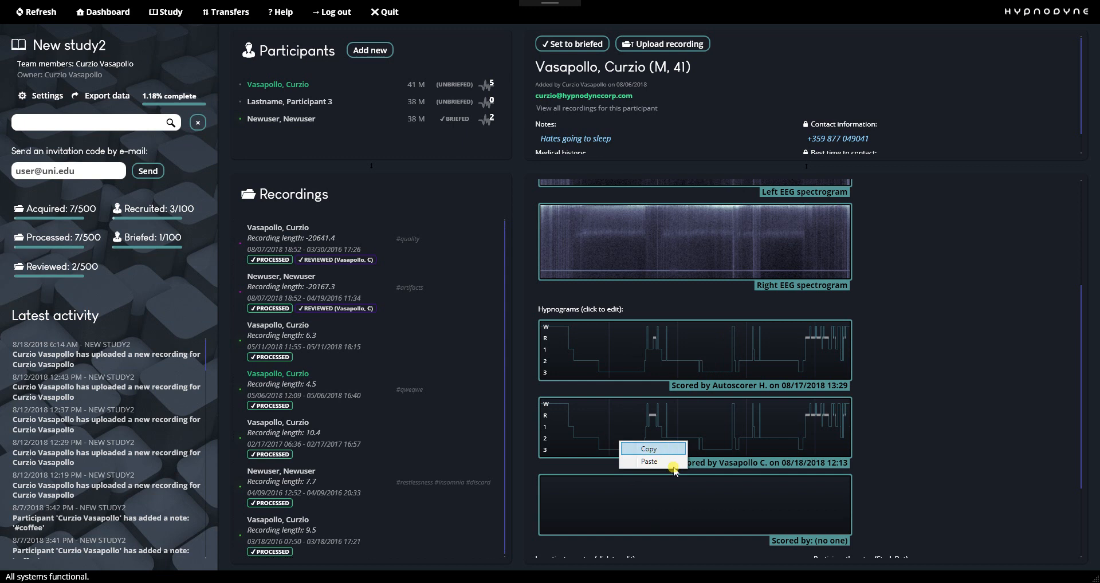
click(699, 512)
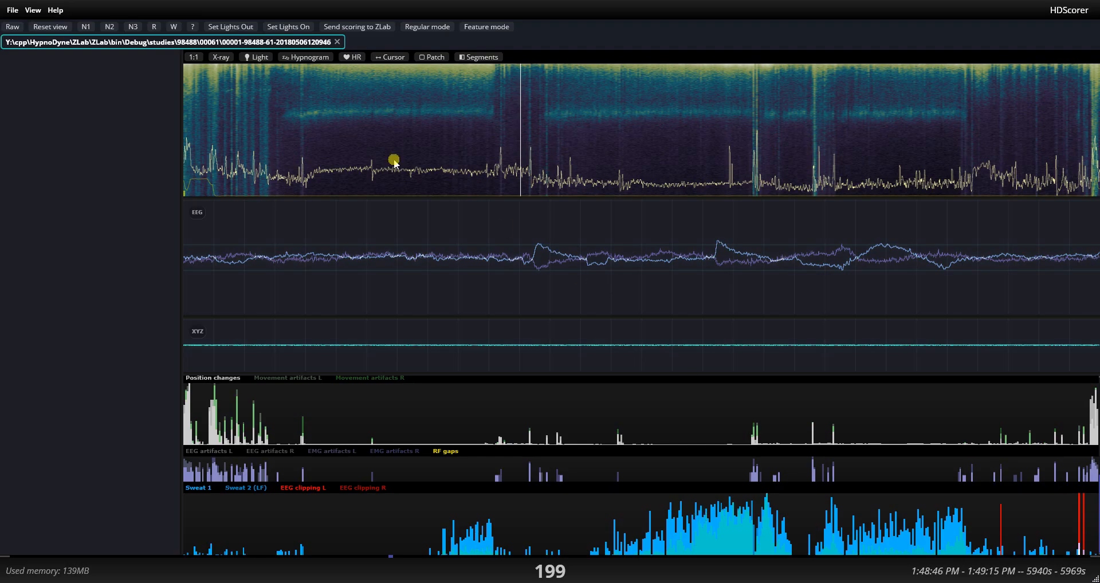
Score a short run of epochs starting near epoch 85, advancing to epoch 97, and send the scoring to ZLab.
click(329, 148)
key(2)
key(2)
key(2)
key(2)
key(2)
key(2)
key(2)
key(2)
key(2)
key(2)
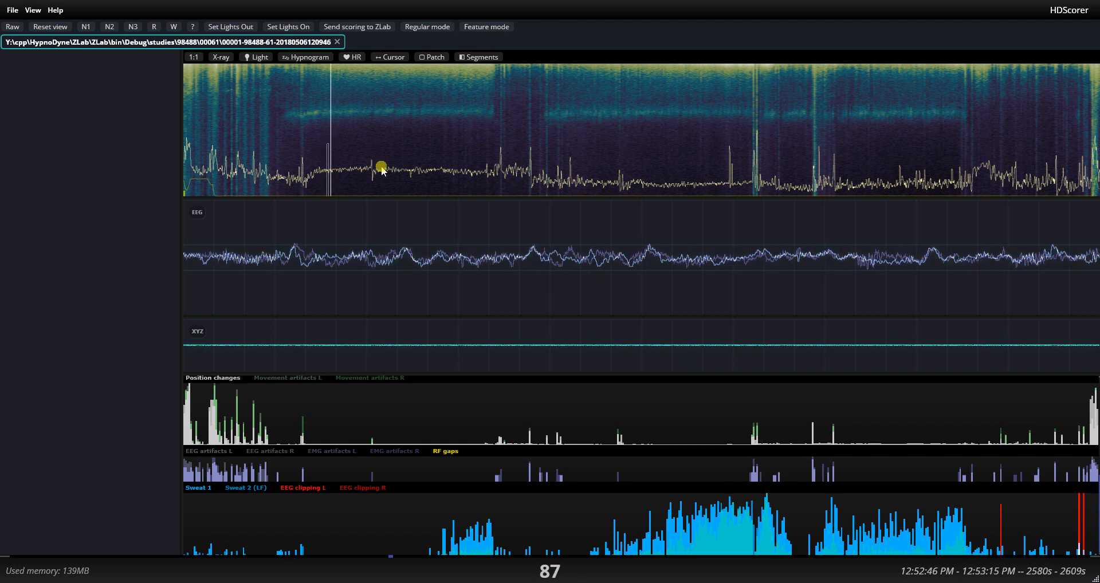
key(2)
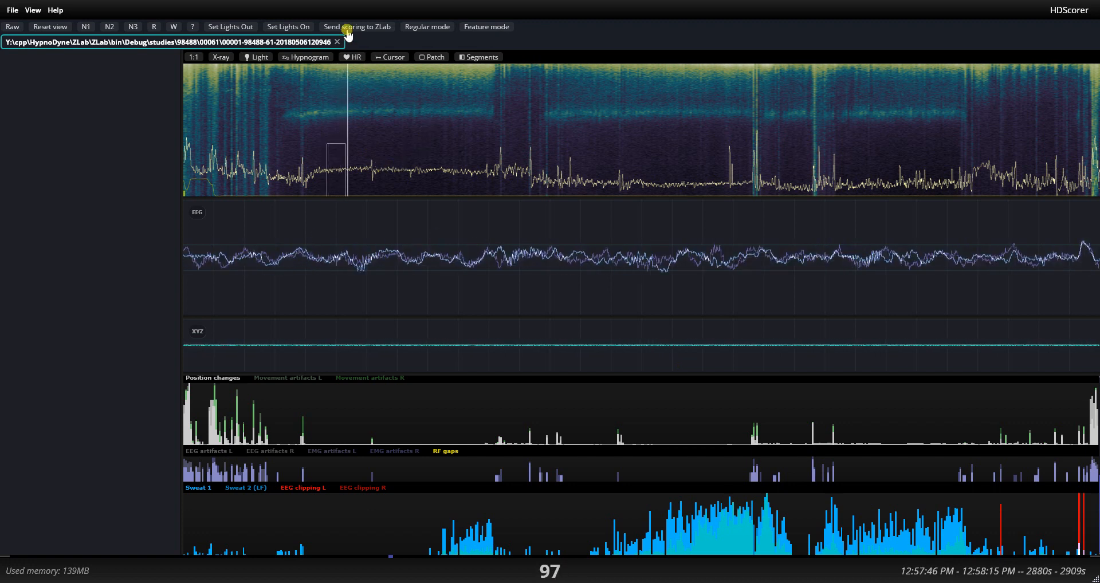
click(358, 28)
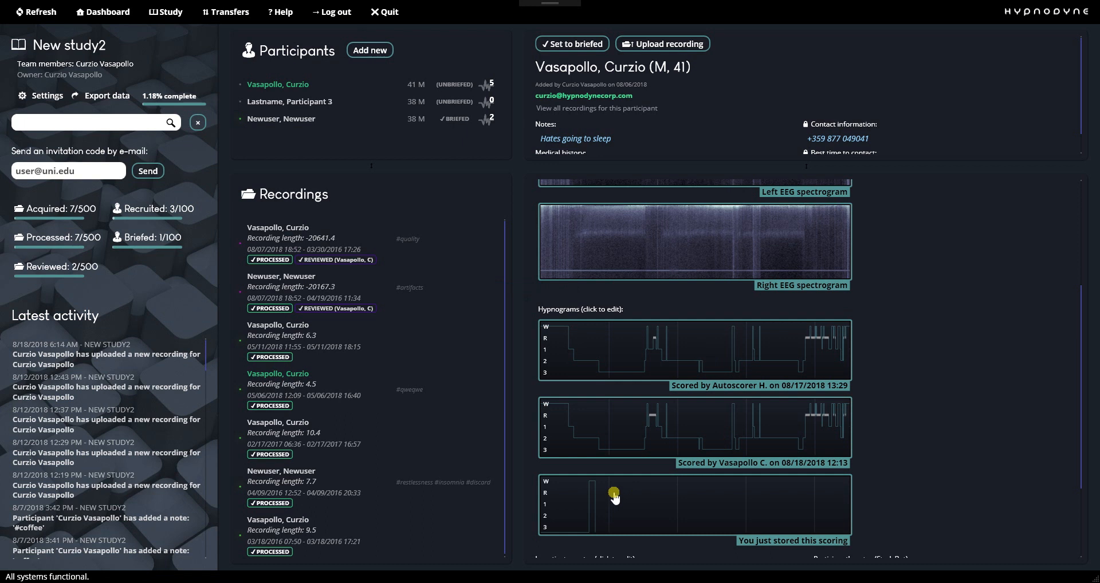
Open the recording's investigator notes for editing in ZLab and leave the field.
scroll(614, 496, down, 1)
click(590, 551)
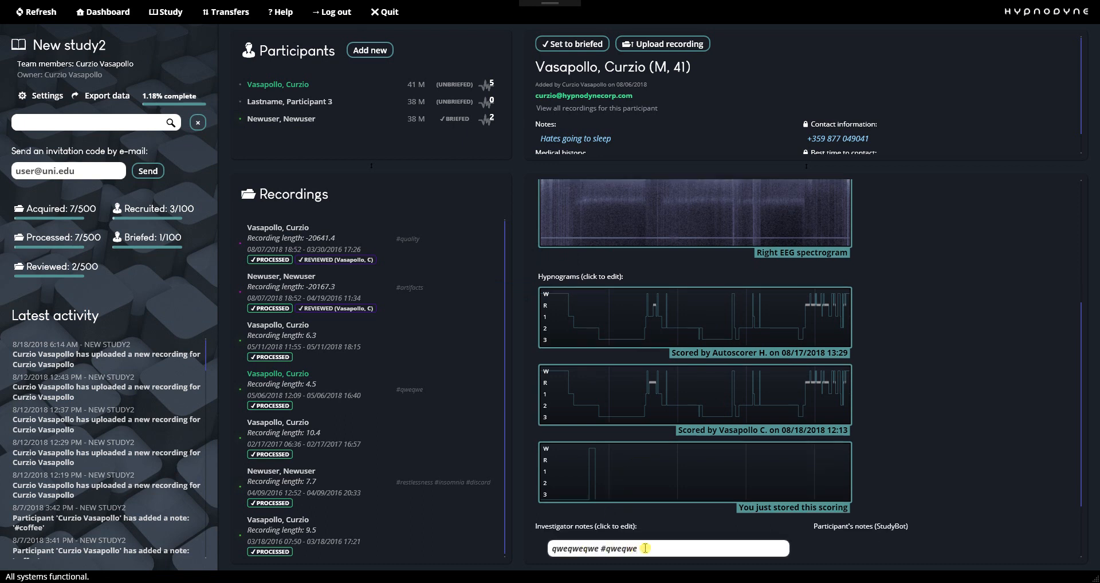
scroll(841, 423, up, 4)
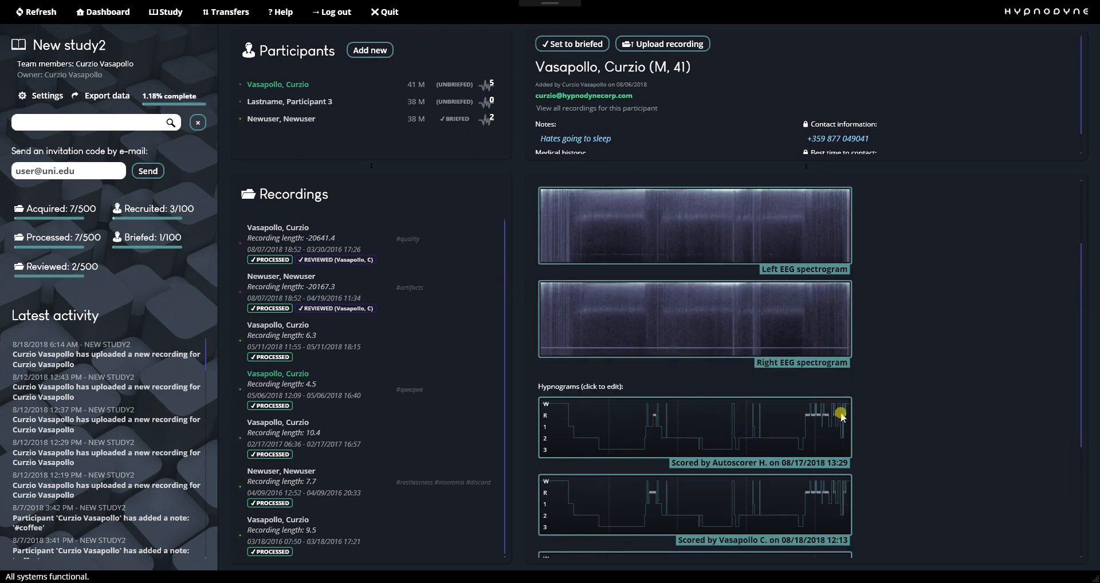
scroll(833, 413, up, 2)
scroll(687, 290, down, 10)
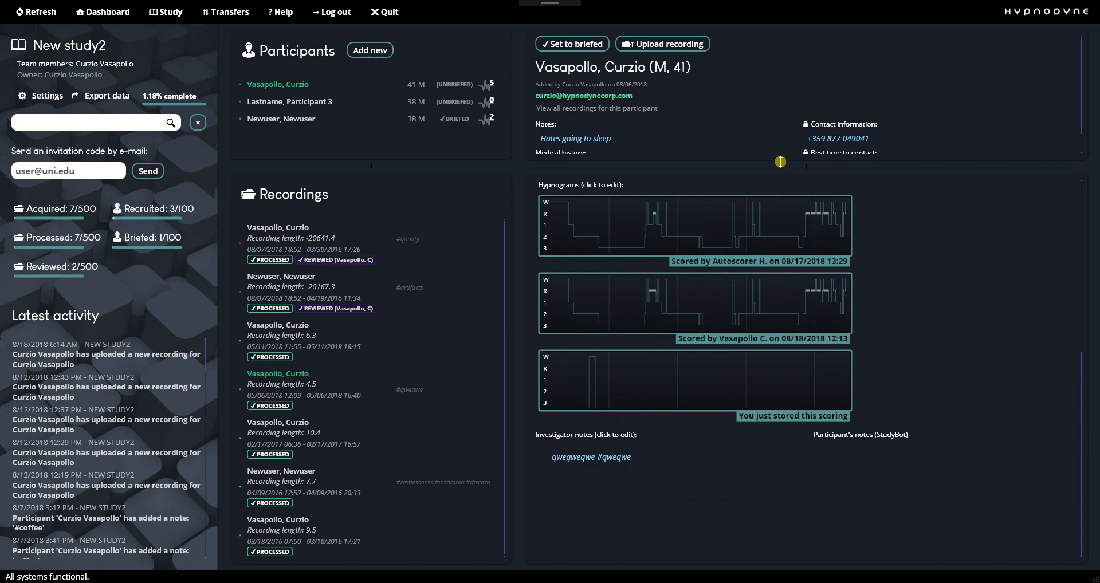
Enlarge the recording details pane and review its EEG spectrograms, three hypnograms and investigator notes.
drag(761, 168, 743, 102)
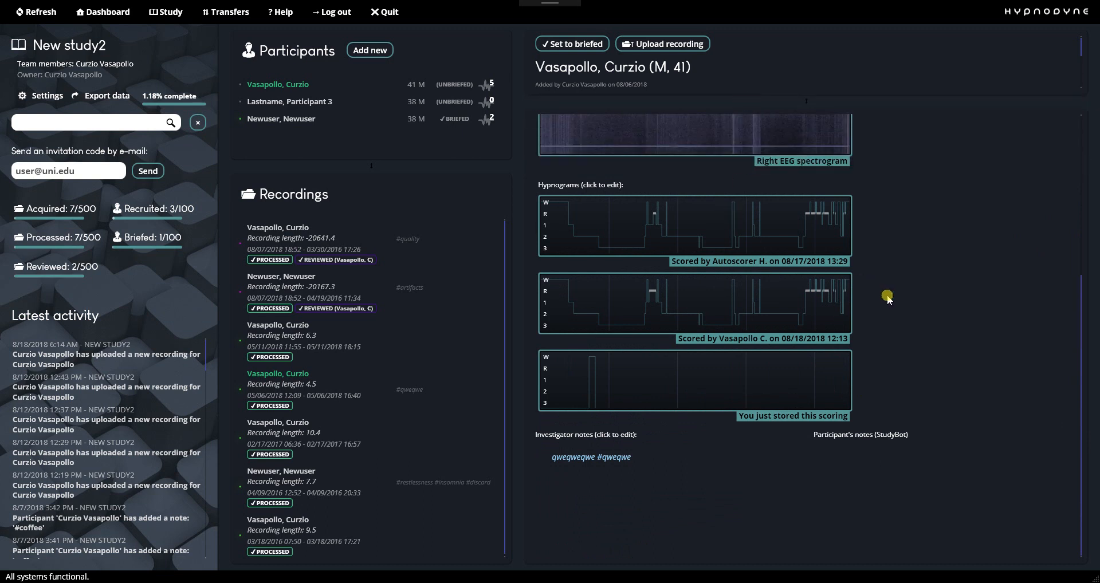
scroll(887, 296, up, 5)
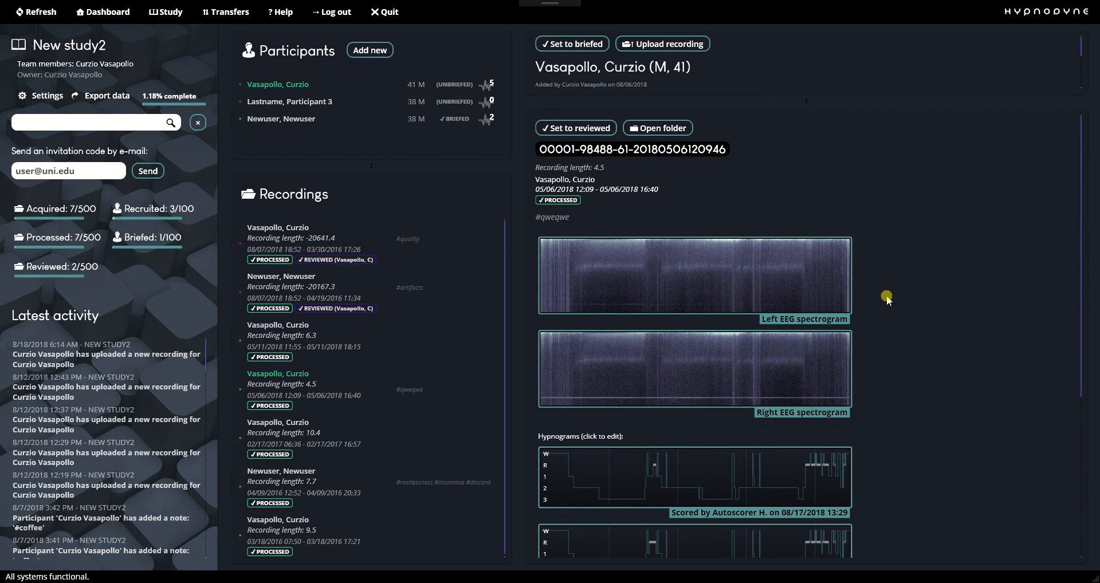
scroll(887, 298, down, 2)
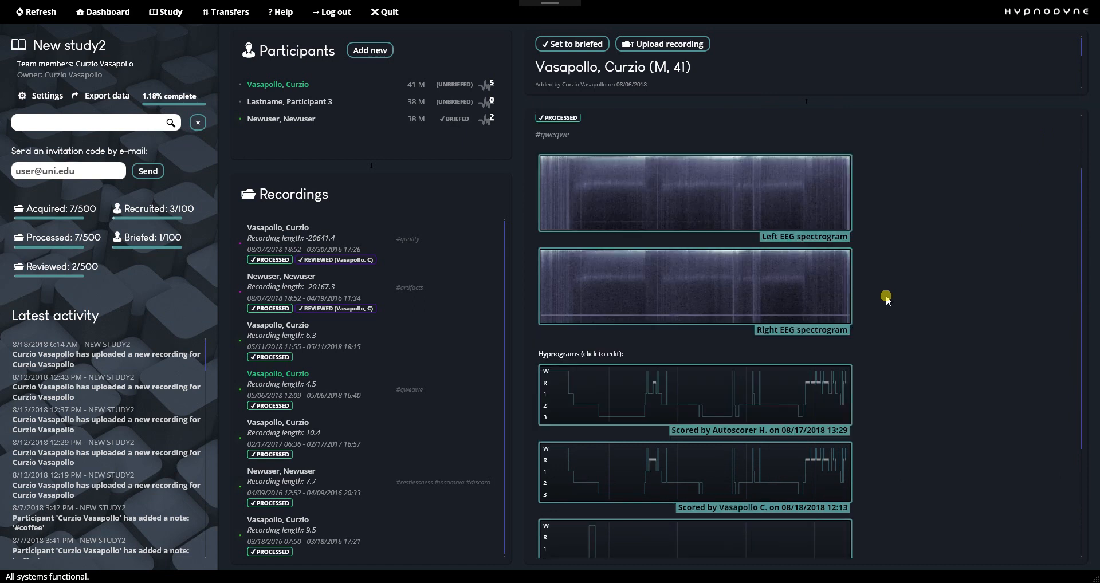
scroll(887, 297, down, 2)
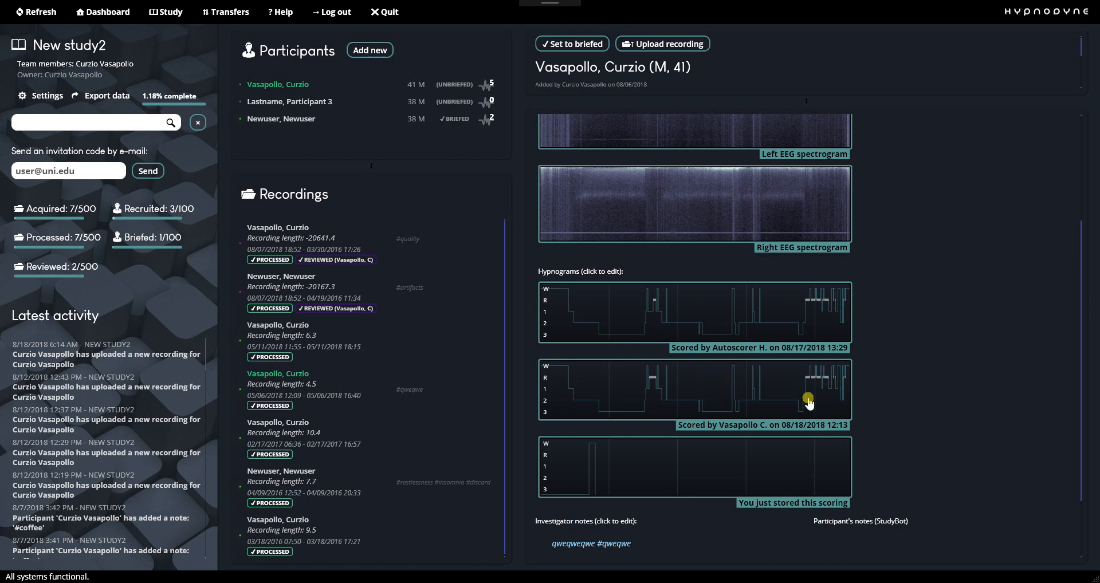
scroll(881, 384, up, 4)
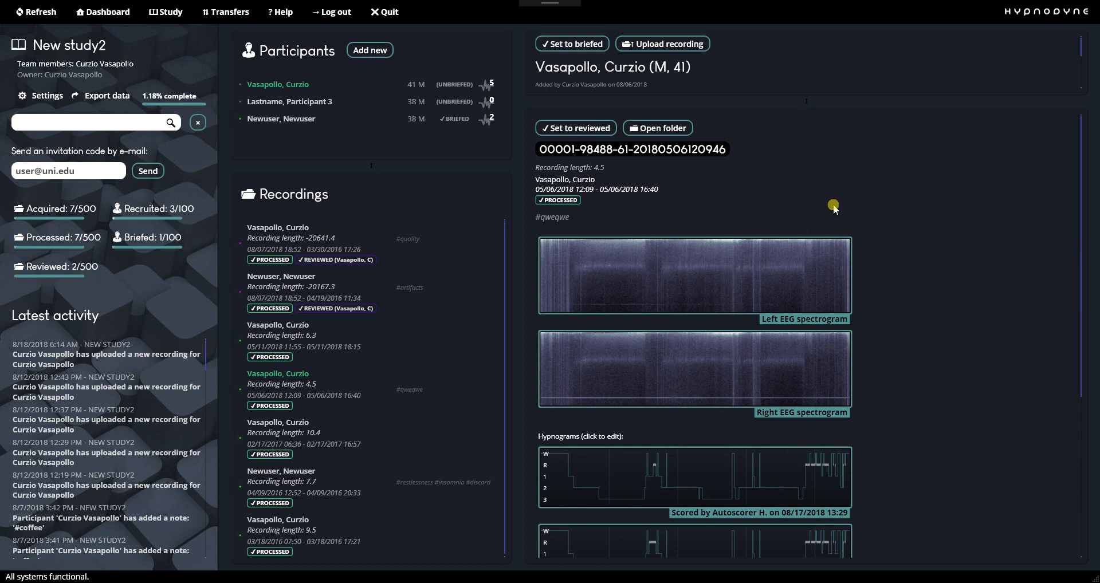
scroll(962, 327, down, 3)
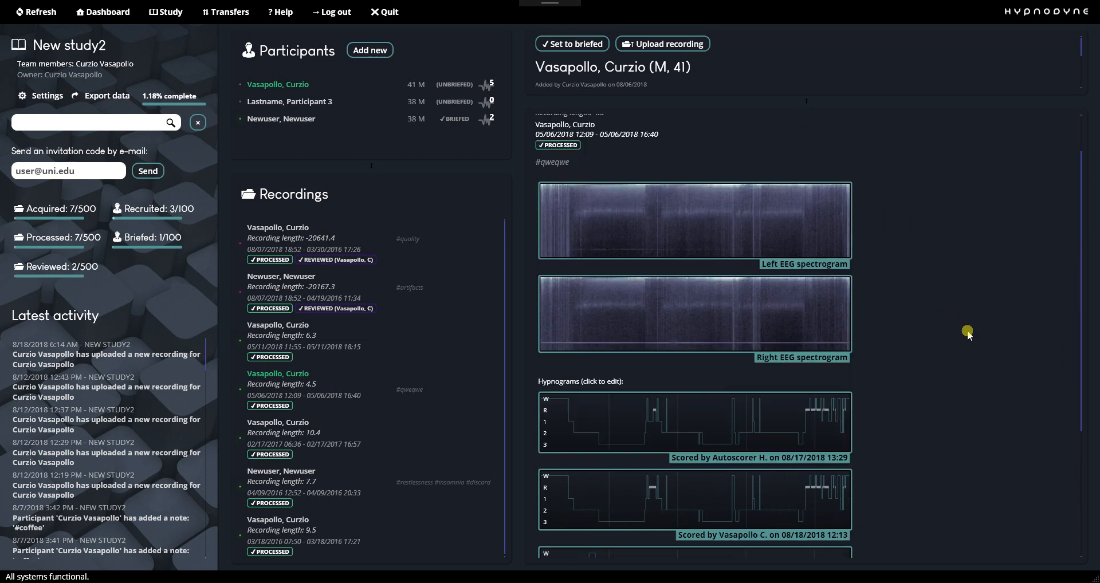
scroll(968, 335, down, 3)
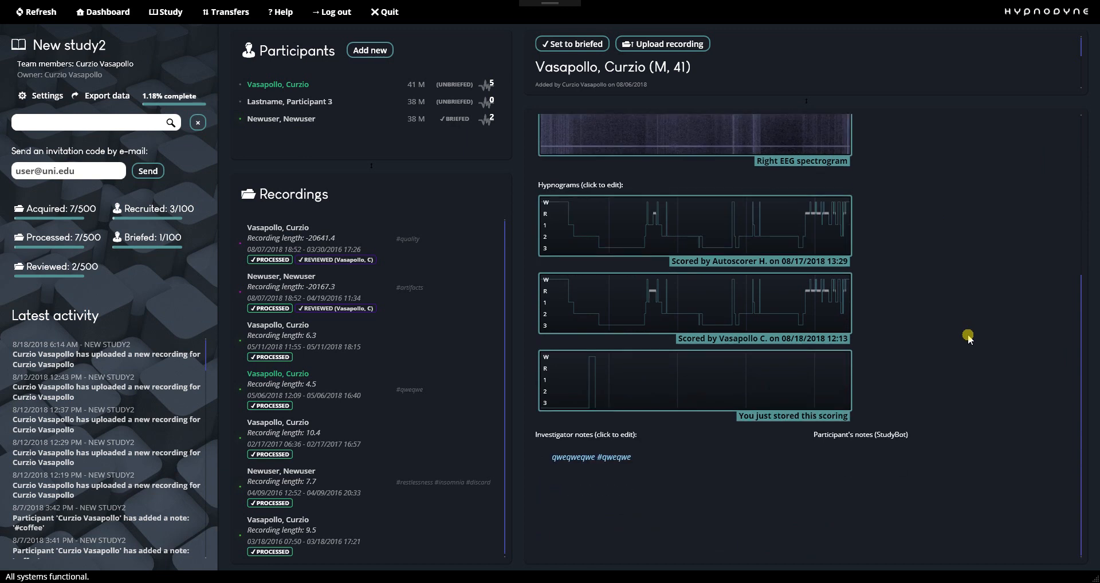
scroll(968, 337, up, 5)
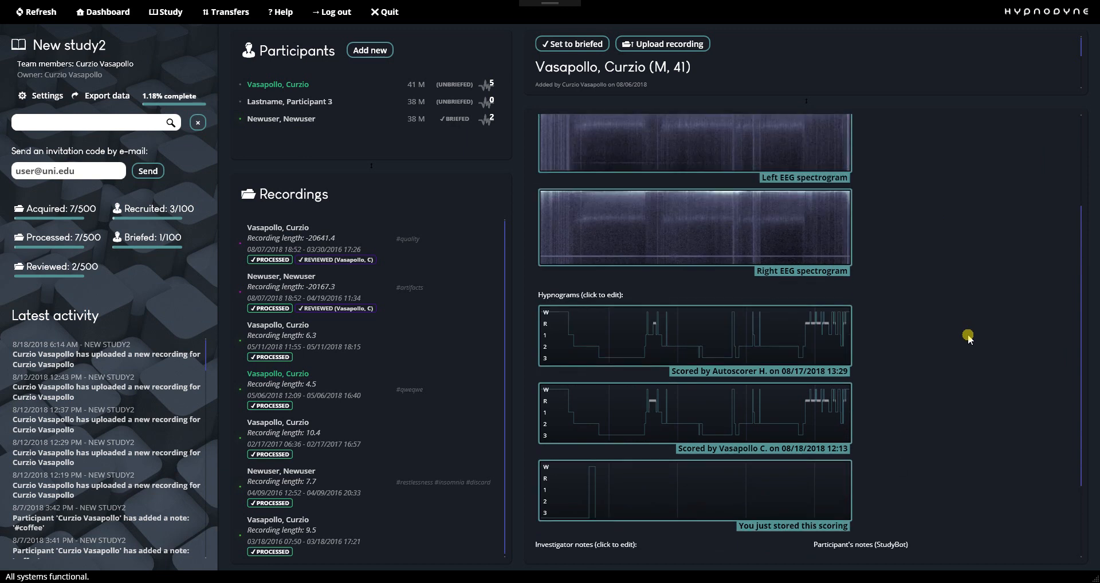
scroll(968, 337, up, 2)
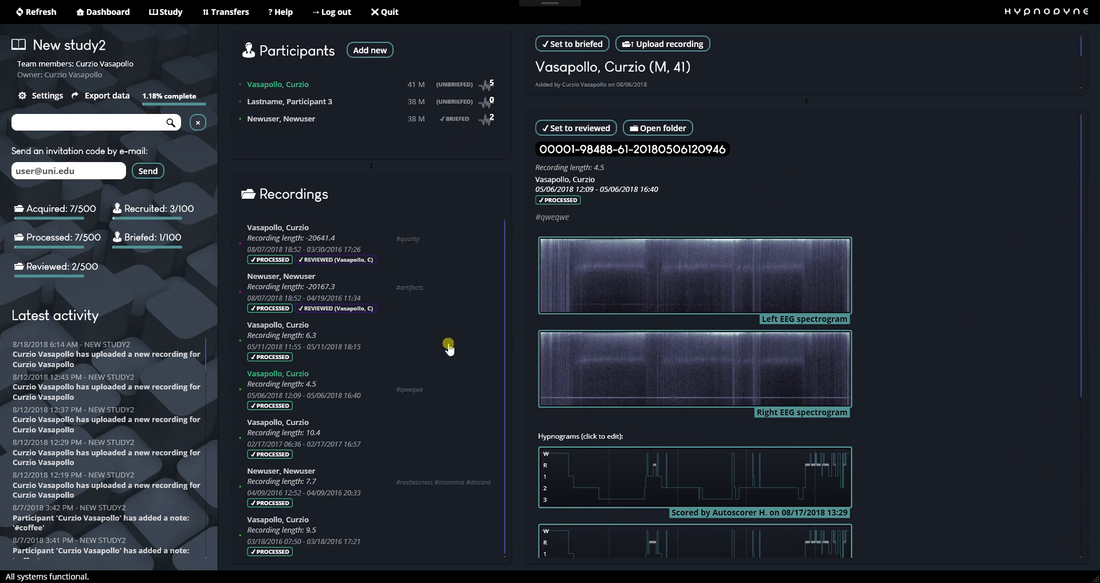
scroll(899, 373, down, 3)
Check HDScorer, return to ZLab and expand the participant details to view them before shrinking that pane again.
click(900, 373)
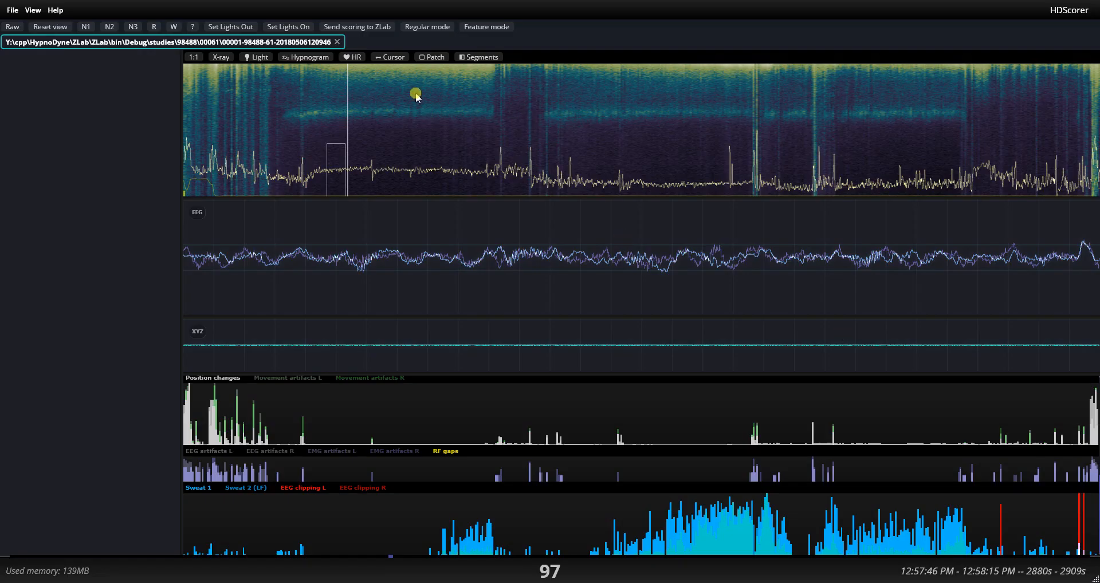
key(alt+Tab)
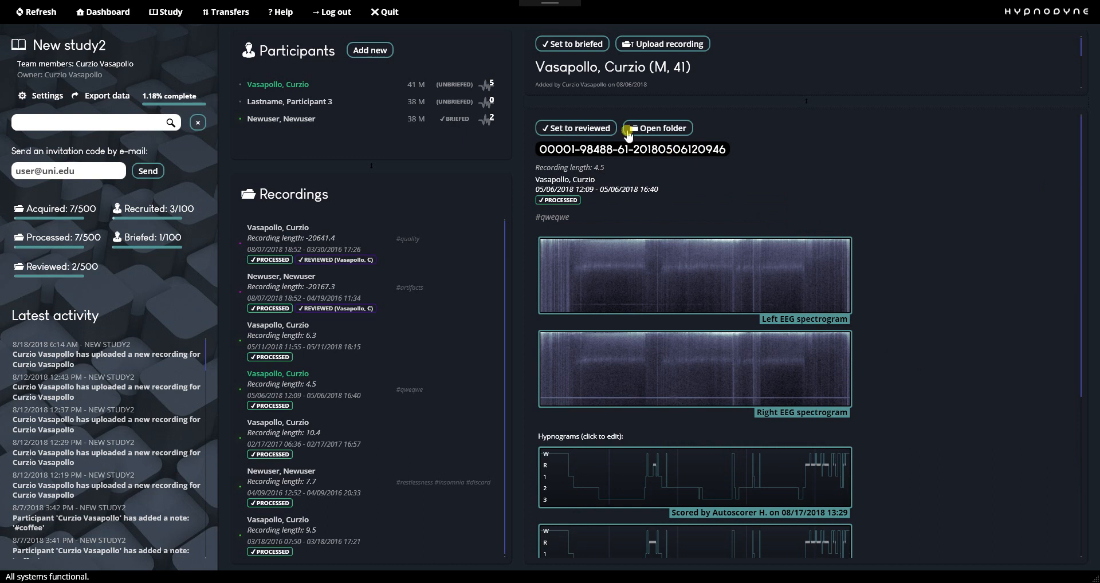
drag(639, 102, 641, 225)
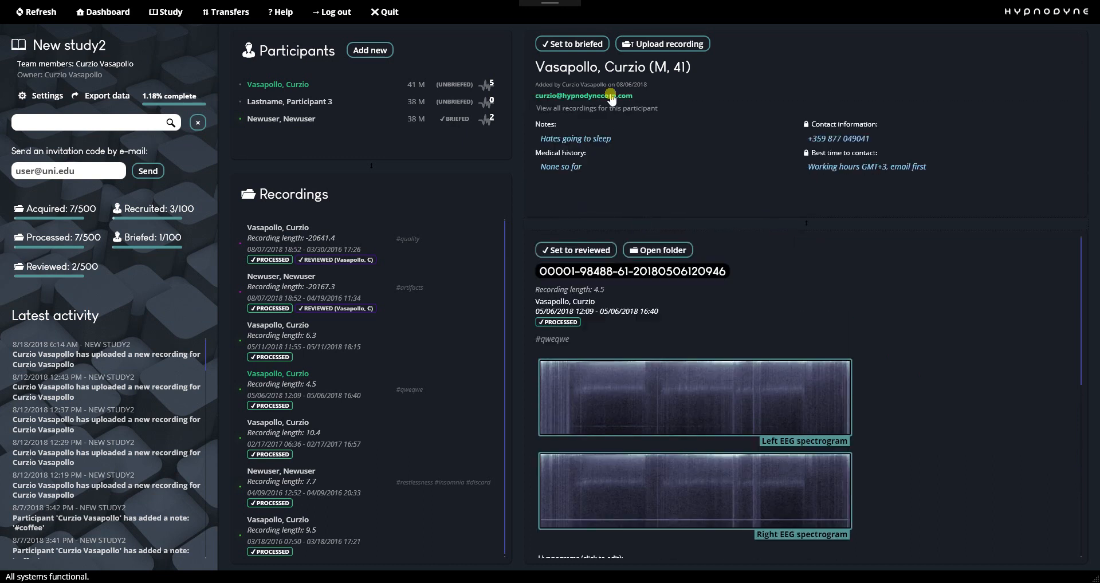
drag(696, 227, 706, 115)
scroll(930, 419, down, 3)
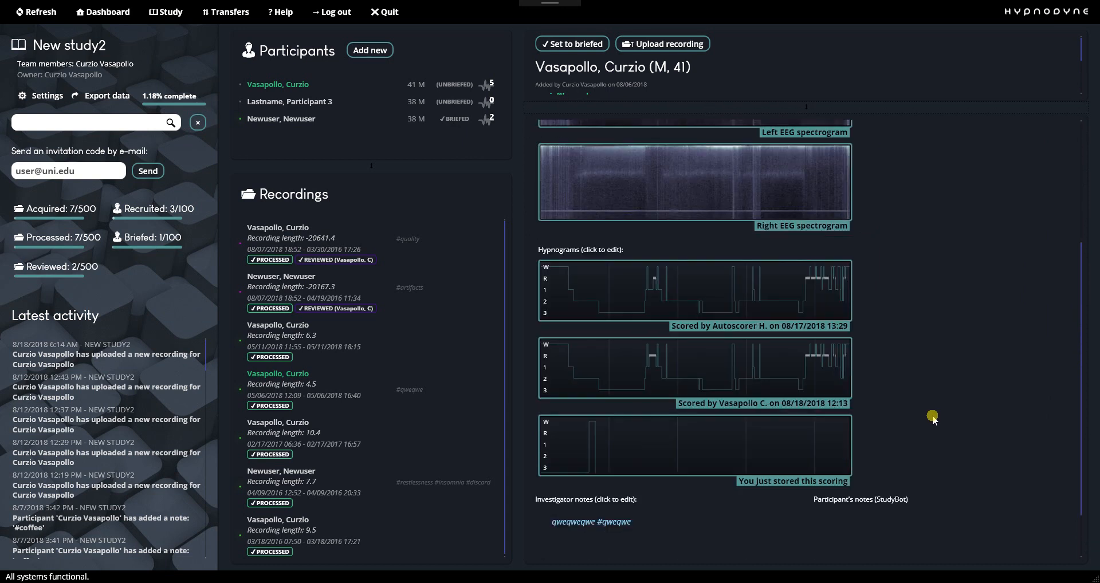
Set the 4.5-hour recording to reviewed and look over its details.
scroll(931, 419, up, 2)
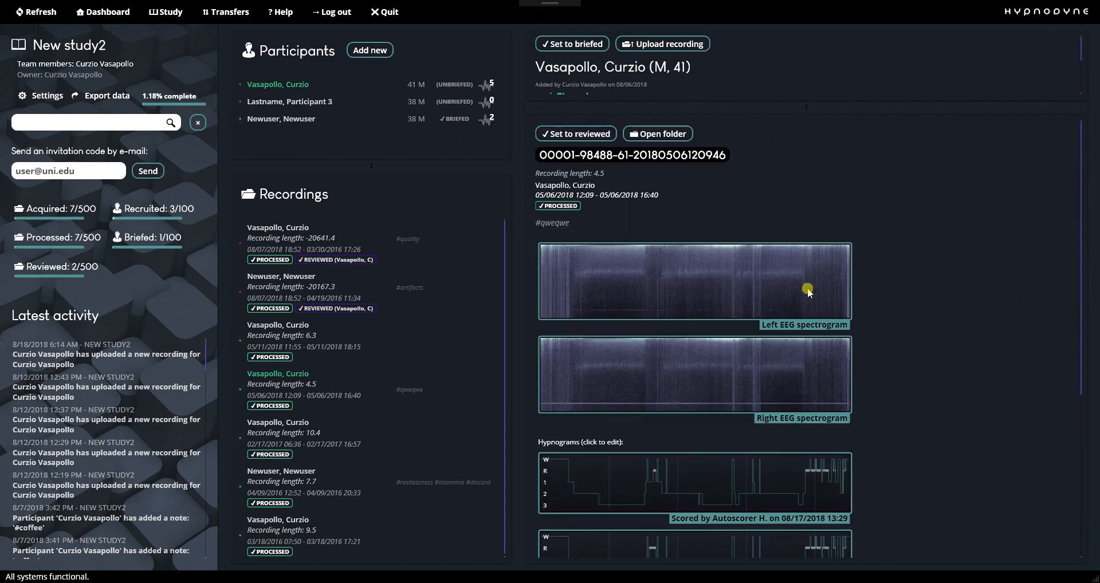
click(588, 137)
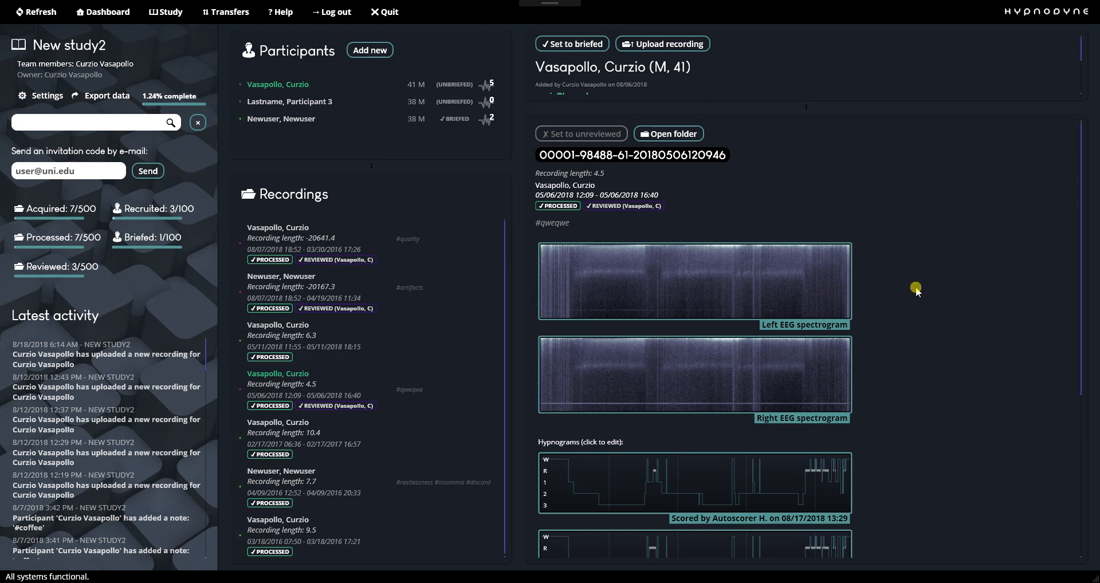
scroll(916, 289, down, 1)
scroll(916, 289, up, 1)
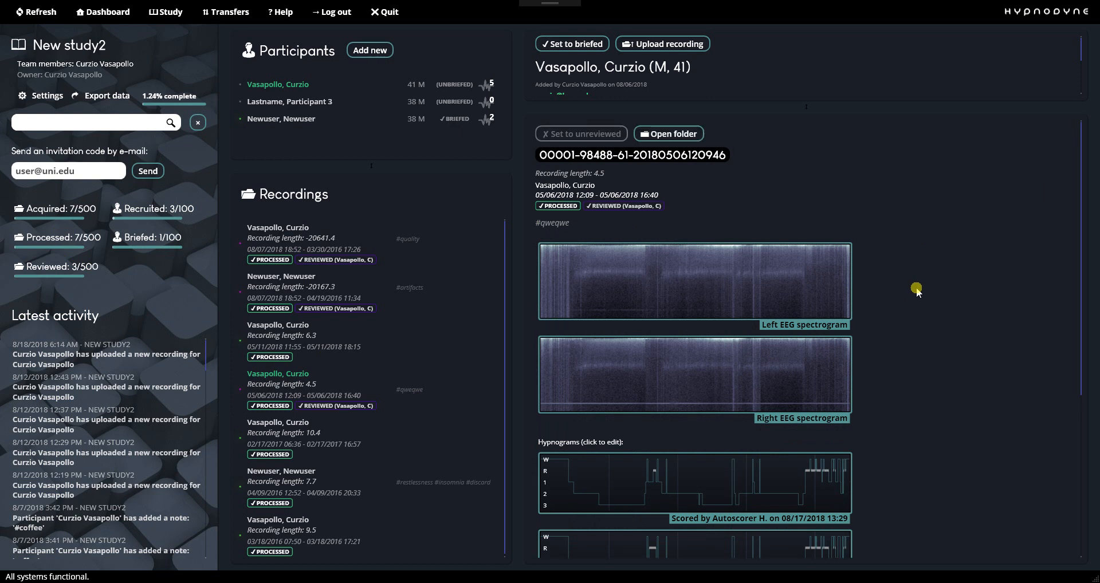